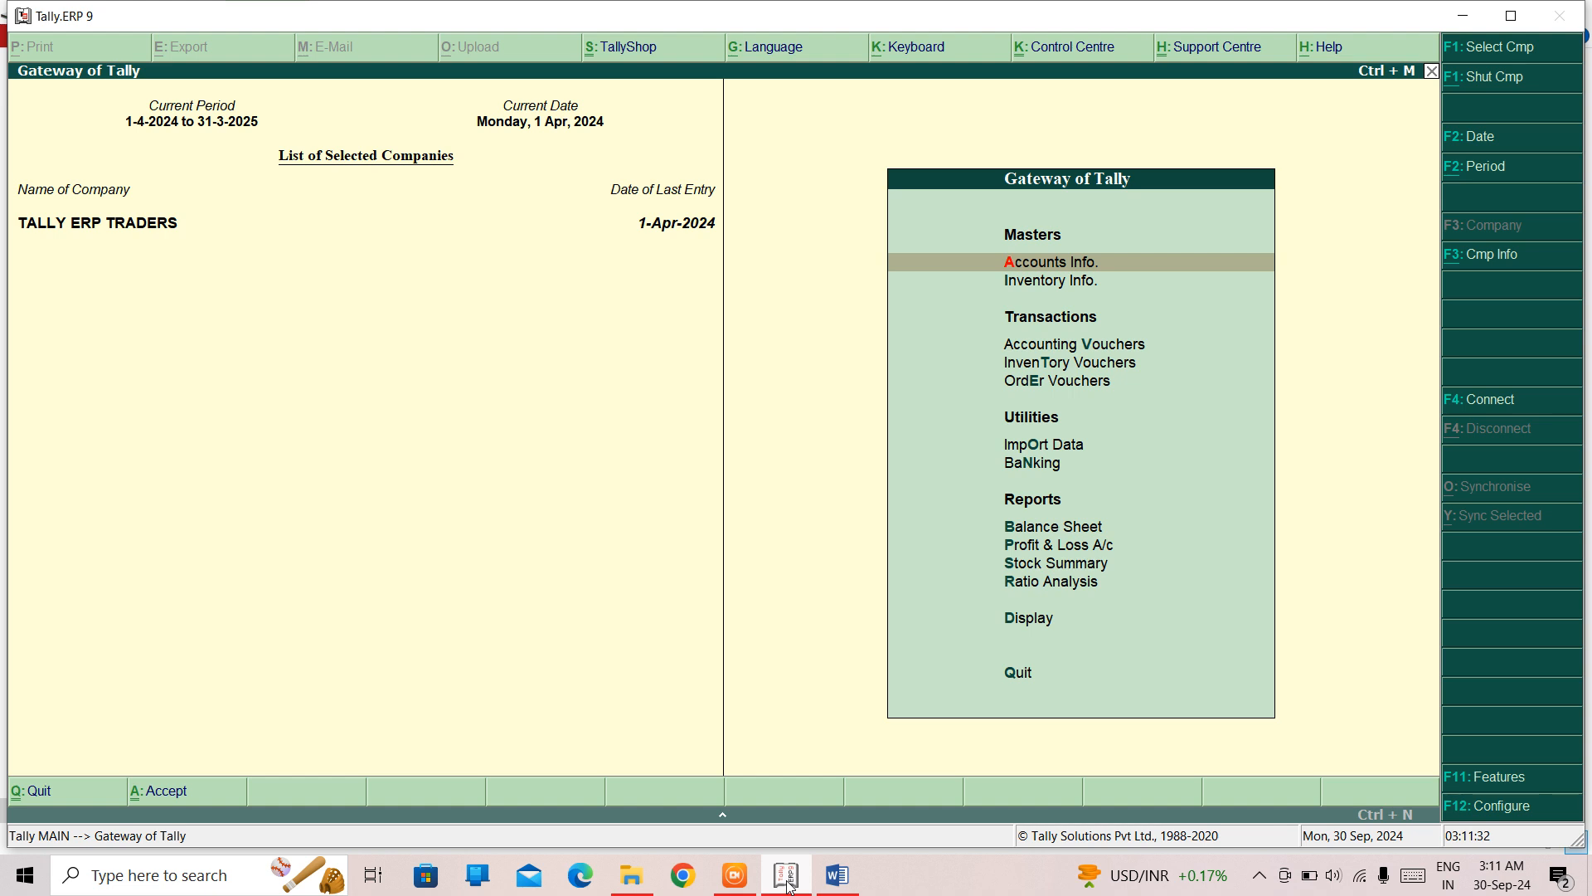
- Enable "Use reversing journals and optional vouchers" in the company's Accounting Features and save the settings
{"action": "key", "text": "F11"}
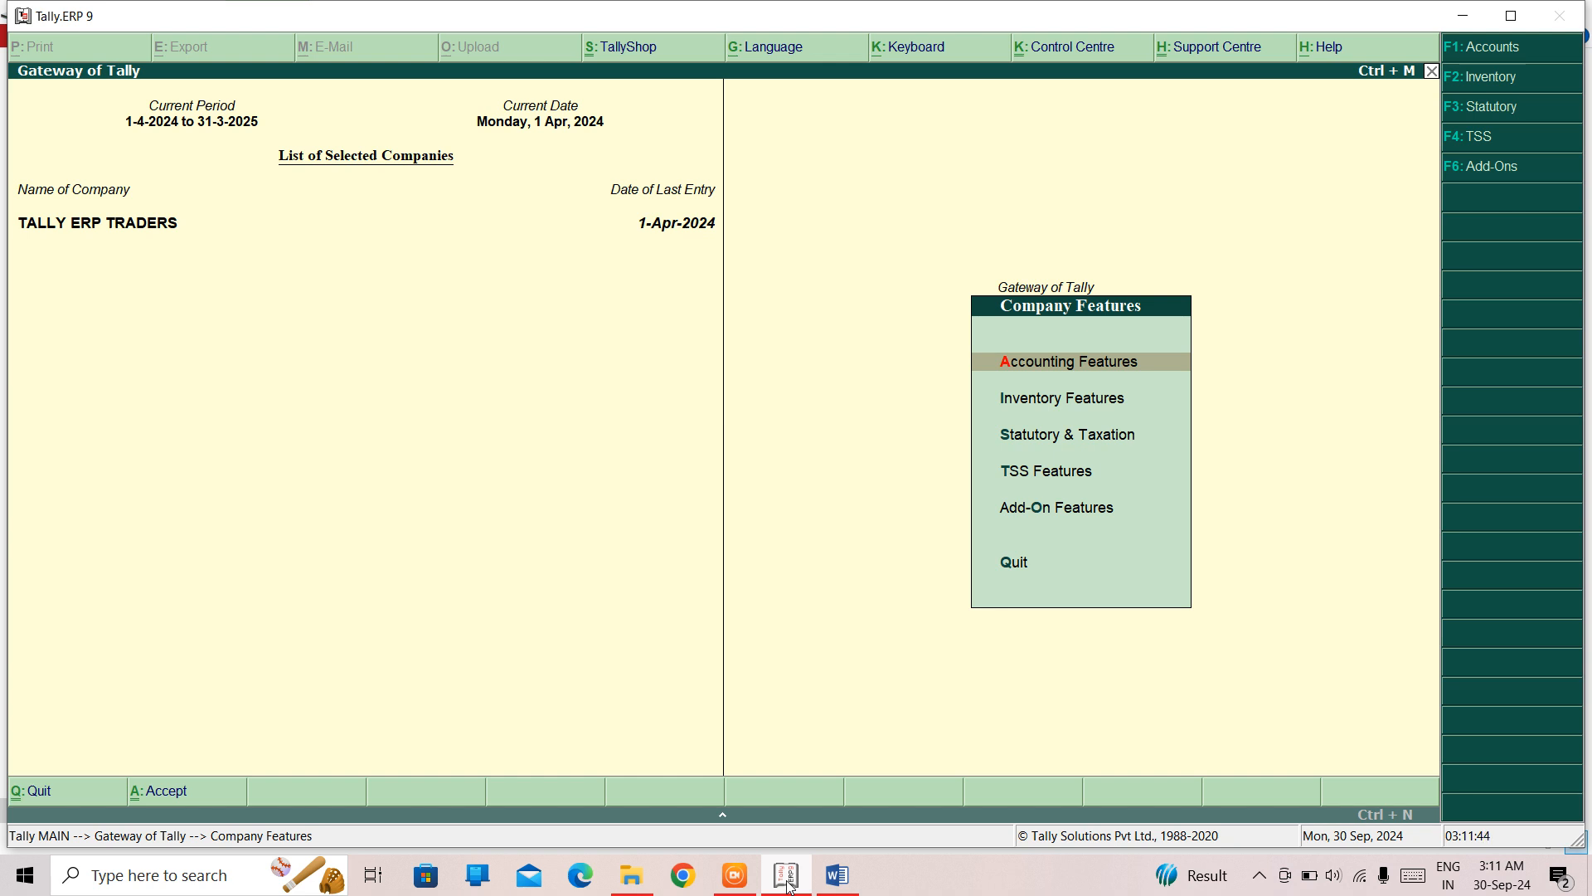
{"action": "key", "text": "Return"}
{"action": "key", "text": "Return"}
{"action": "key", "text": "Return"}
{"action": "key", "text": "Return"}
{"action": "key", "text": "Return"}
{"action": "key", "text": "Return"}
{"action": "key", "text": "Return"}
{"action": "key", "text": "Return"}
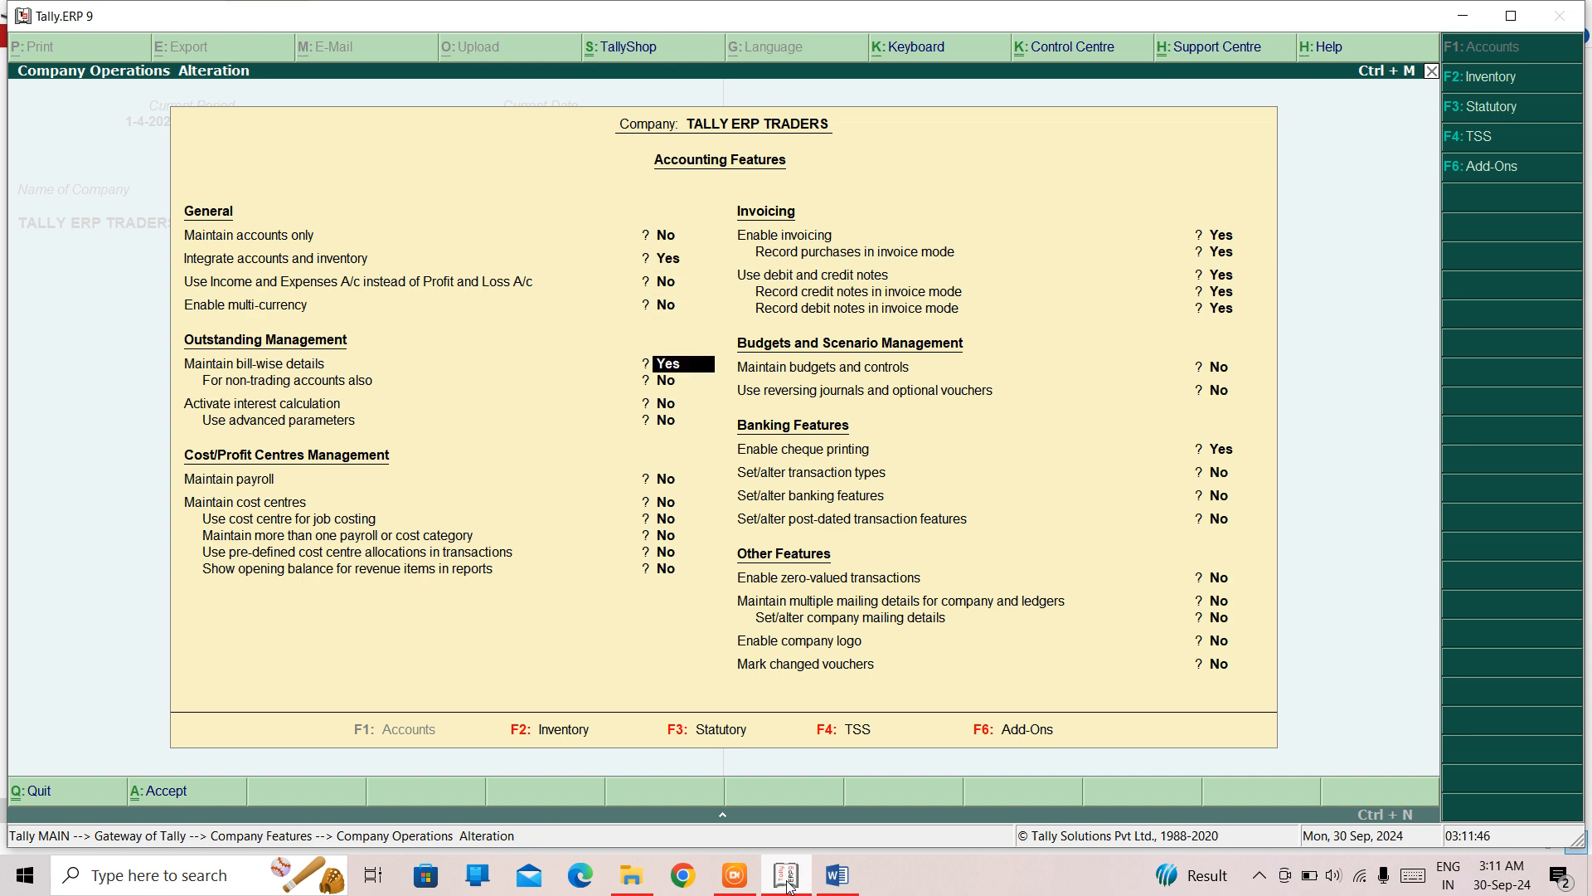
{"action": "key", "text": "Return"}
{"action": "key", "text": "Return"}
{"action": "key", "text": "Return"}
{"action": "key", "text": "Return"}
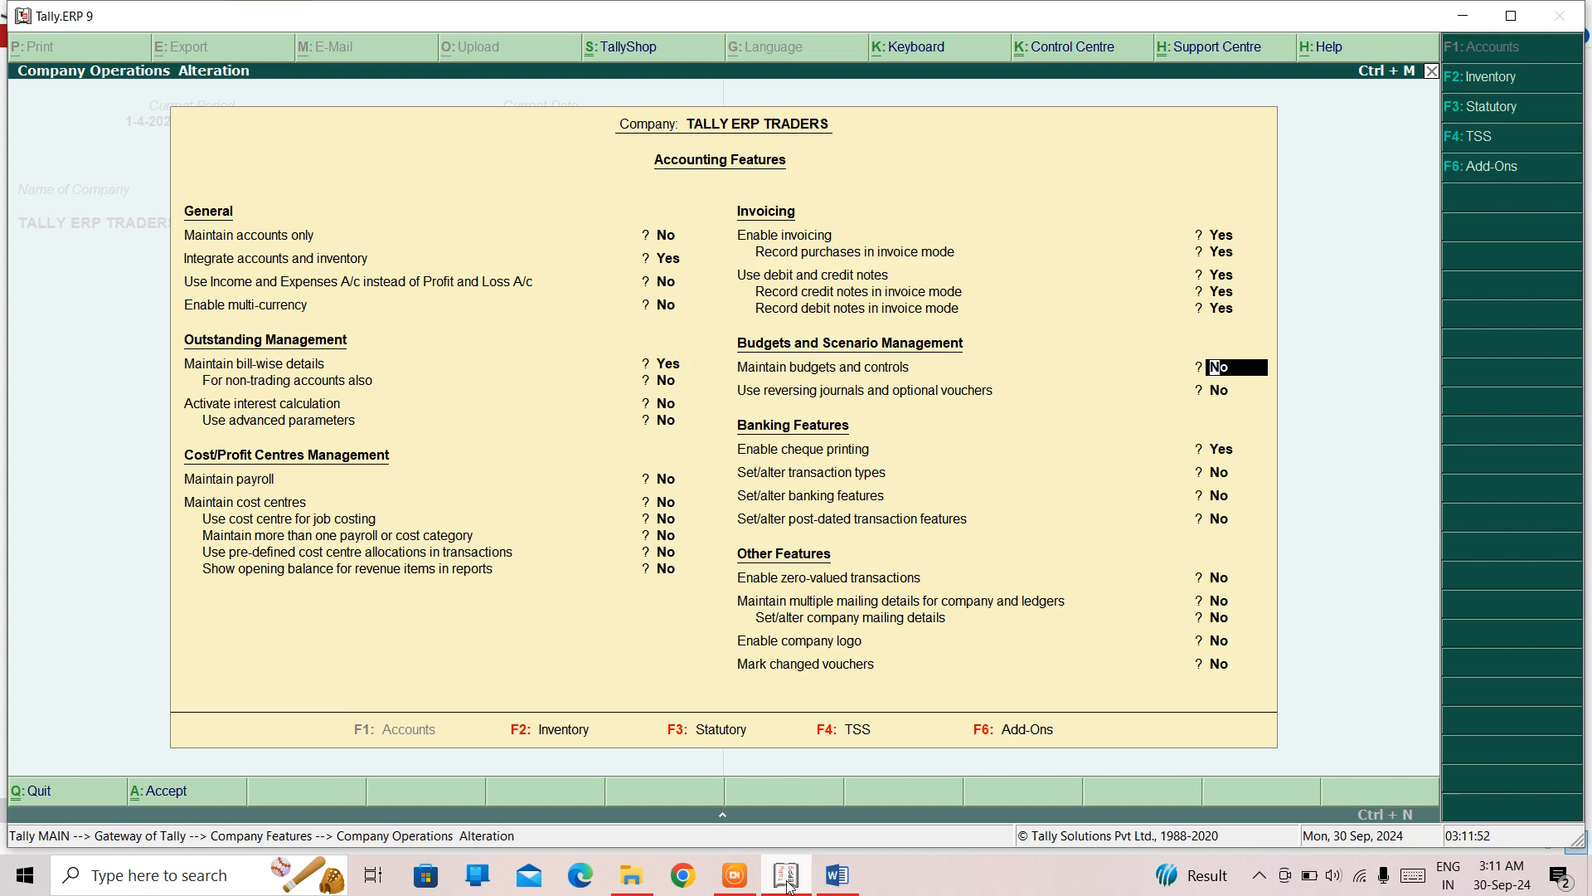
{"action": "key", "text": "Return"}
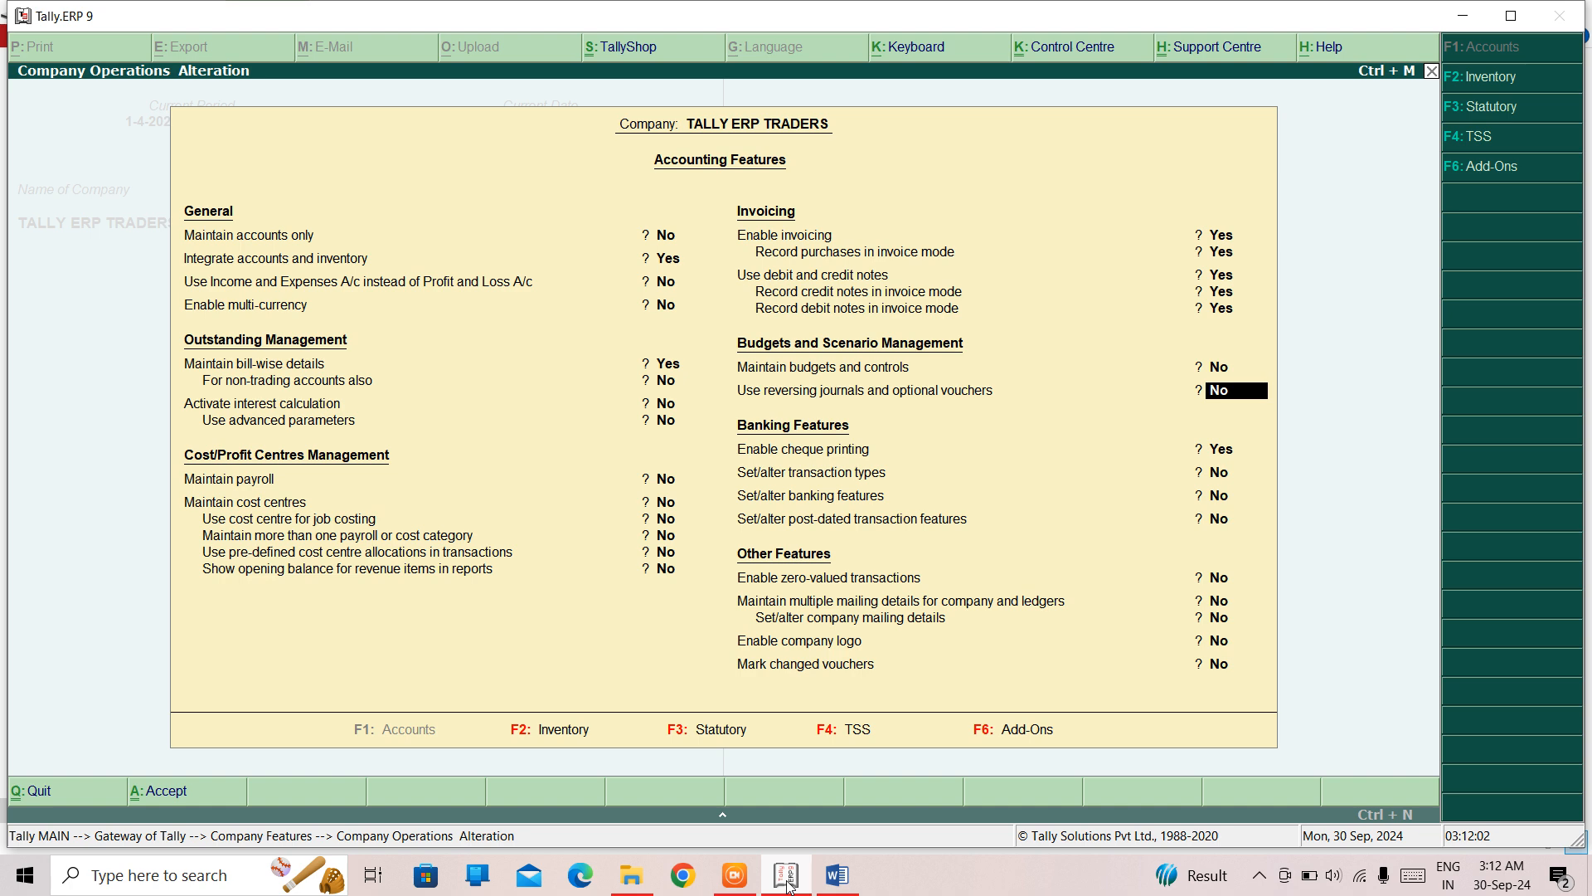
{"action": "type", "text": "y"}
{"action": "key", "text": "Return"}
{"action": "key", "text": "Return"}
{"action": "key", "text": "Return"}
{"action": "key", "text": "Return"}
{"action": "key", "text": "Return"}
{"action": "key", "text": "Return"}
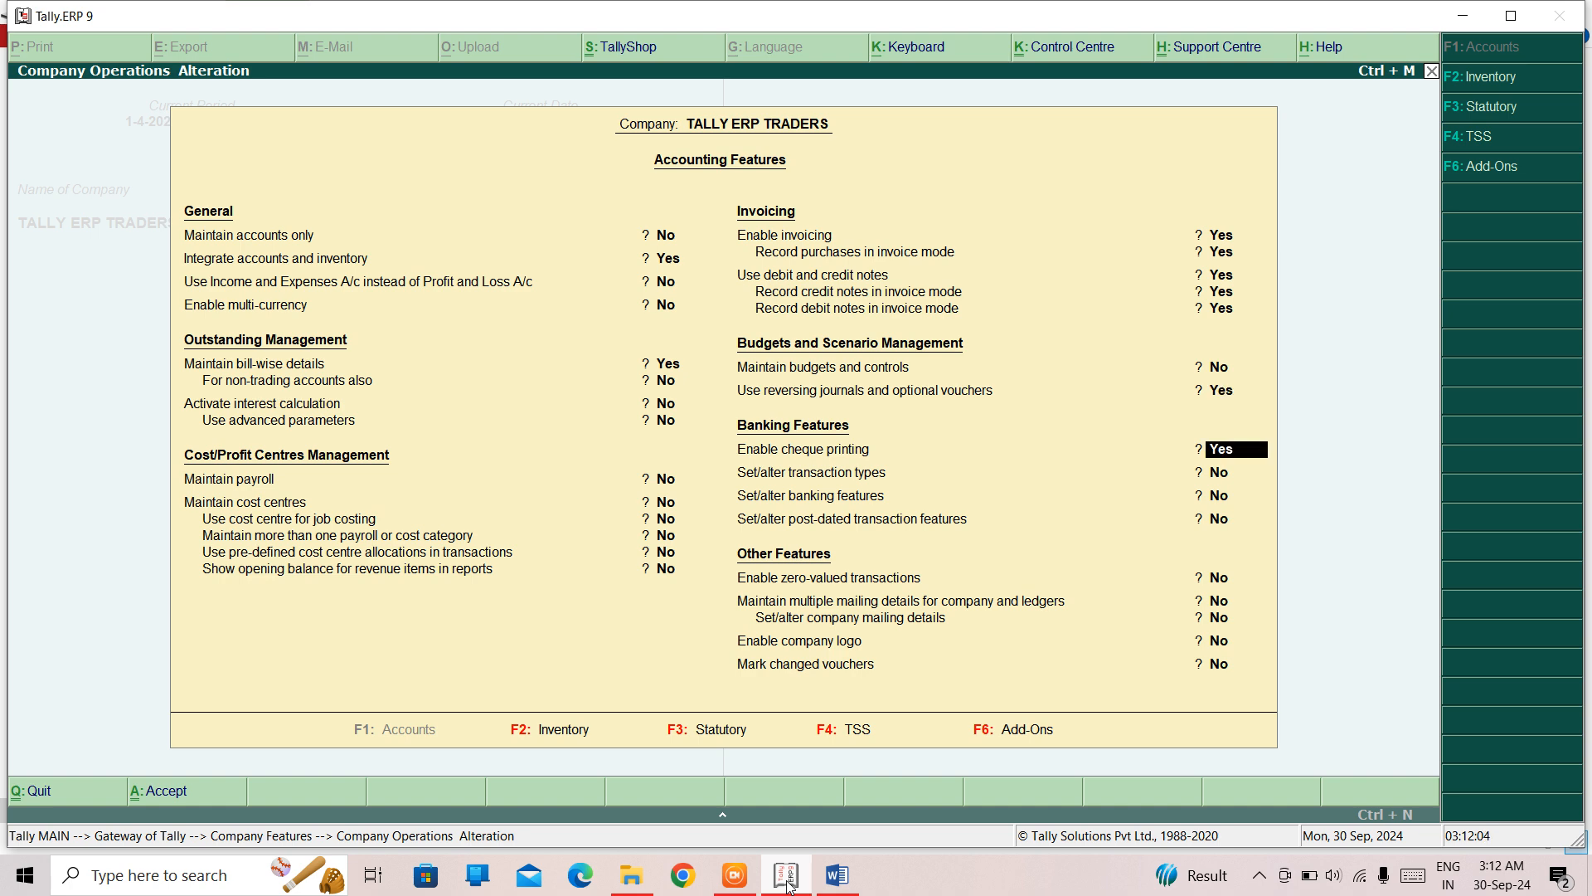
{"action": "key", "text": "Return"}
{"action": "key", "text": "Return"}
{"action": "key", "text": "Return"}
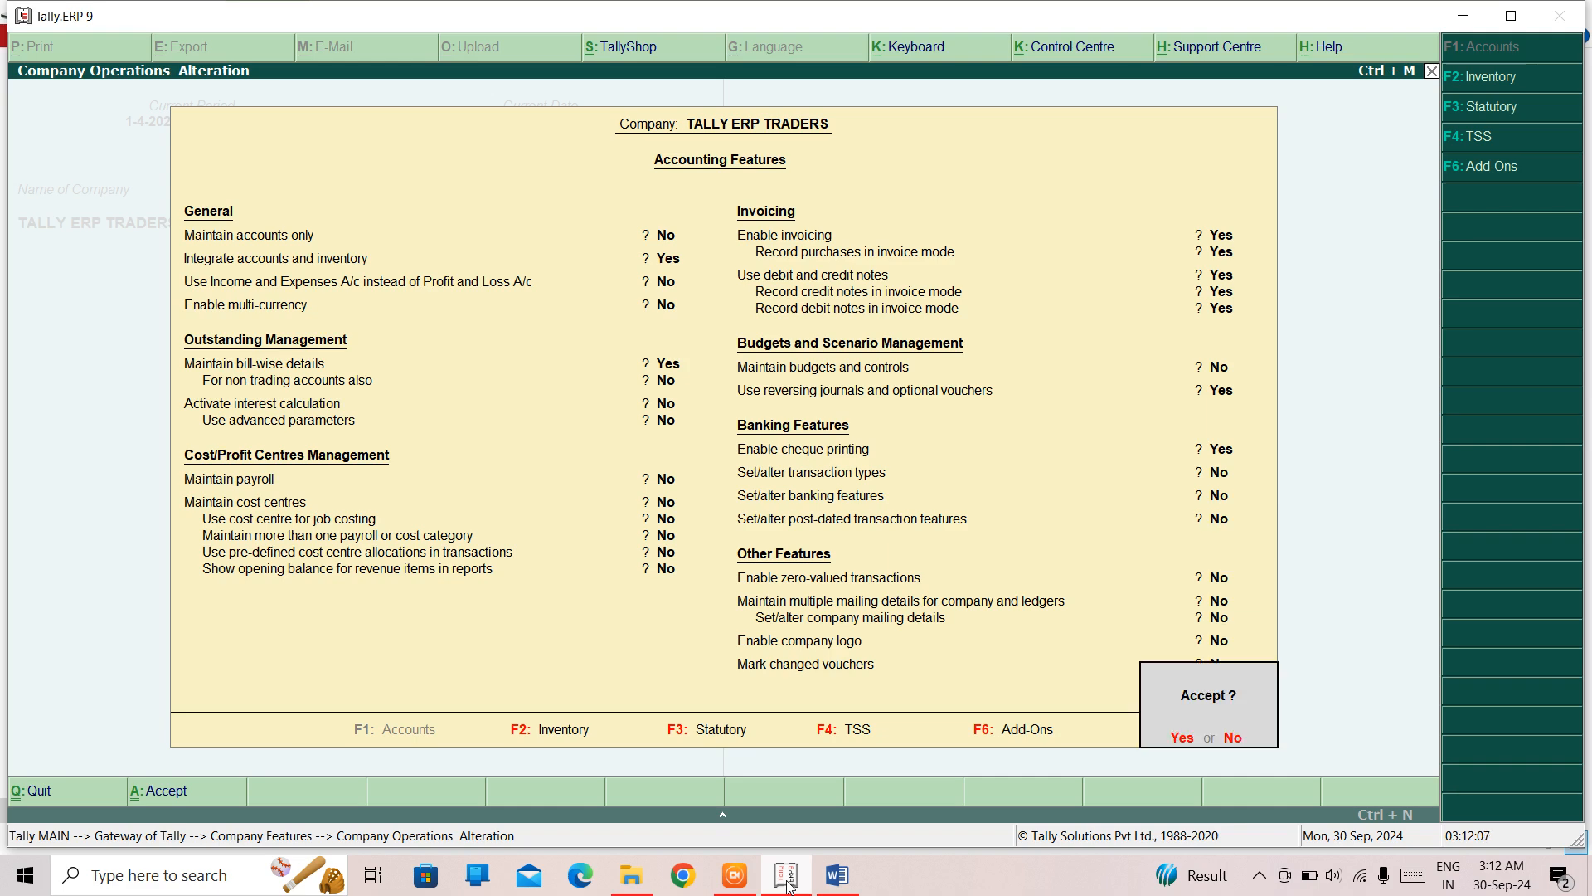
{"action": "key", "text": "Return"}
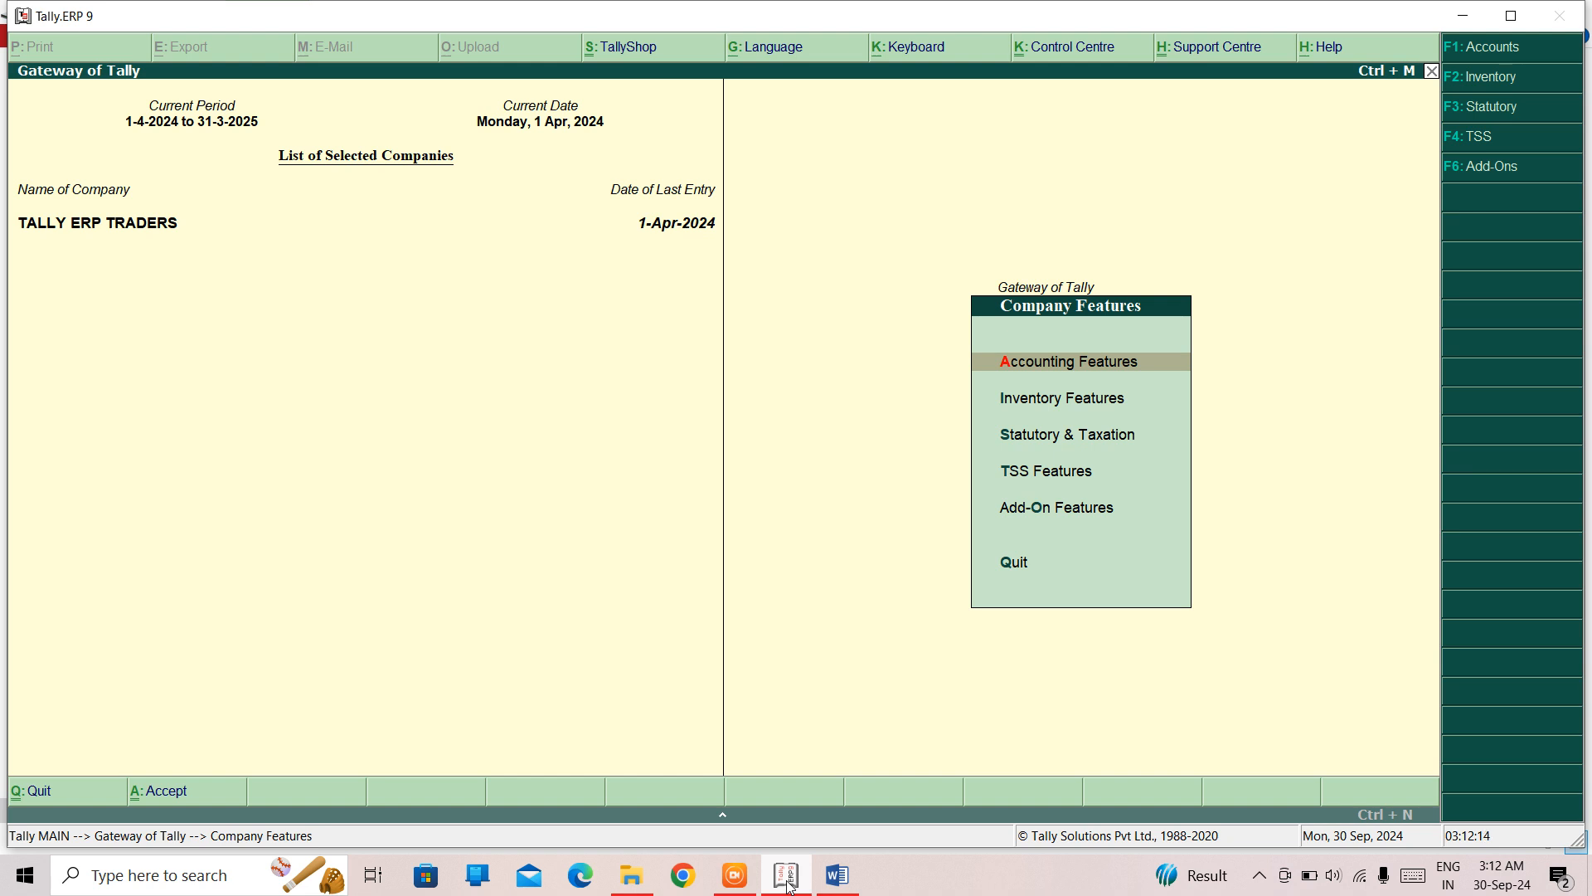
{"action": "key", "text": "Escape"}
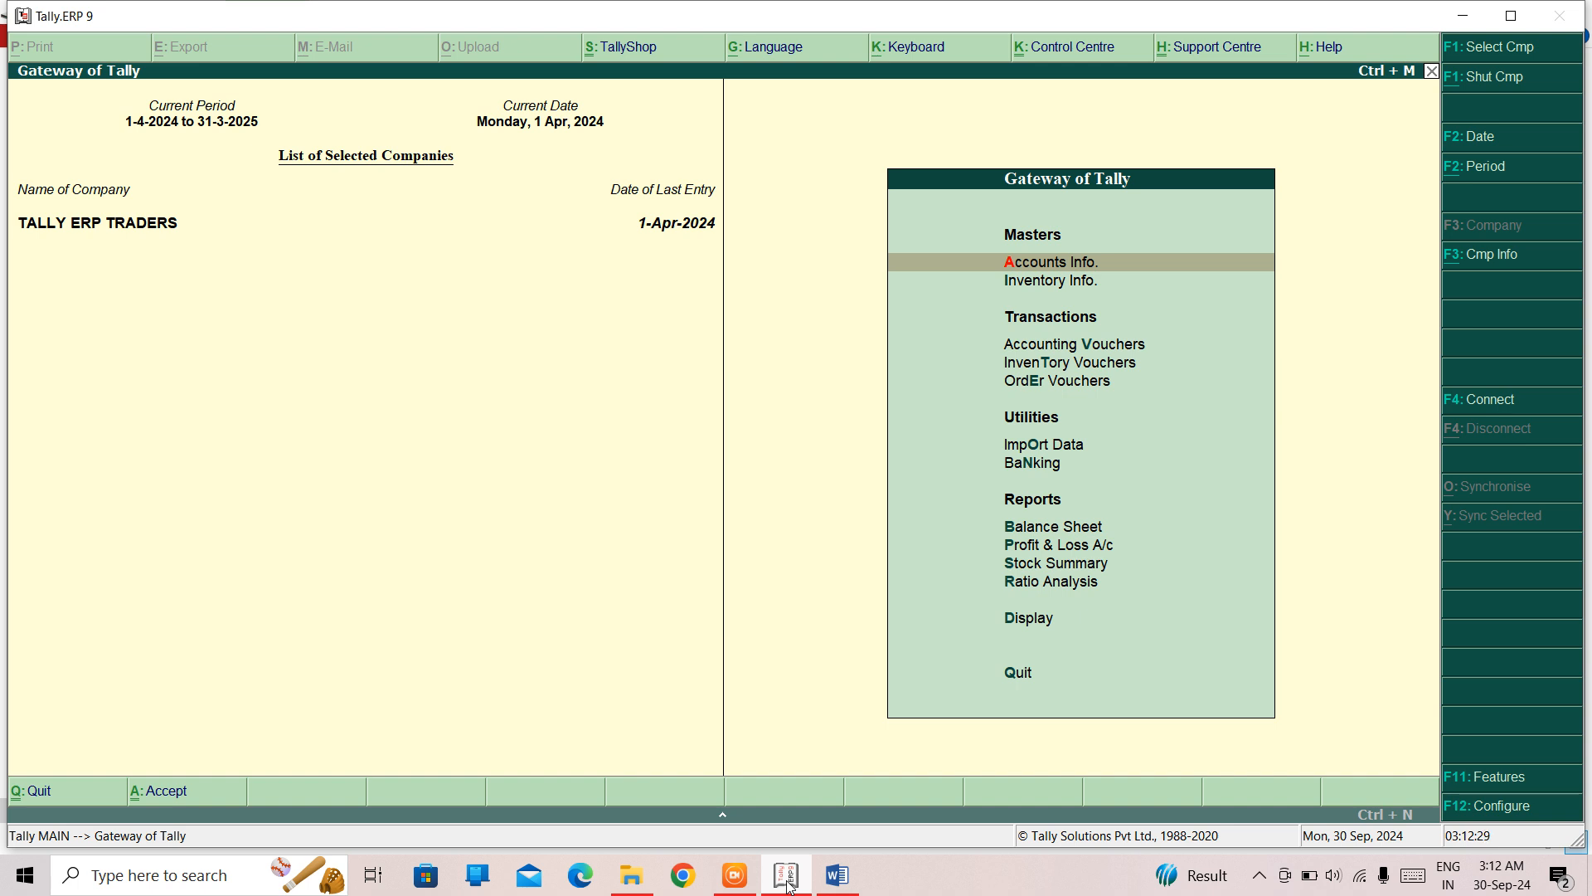
{"action": "key", "text": "Down"}
{"action": "key", "text": "Down"}
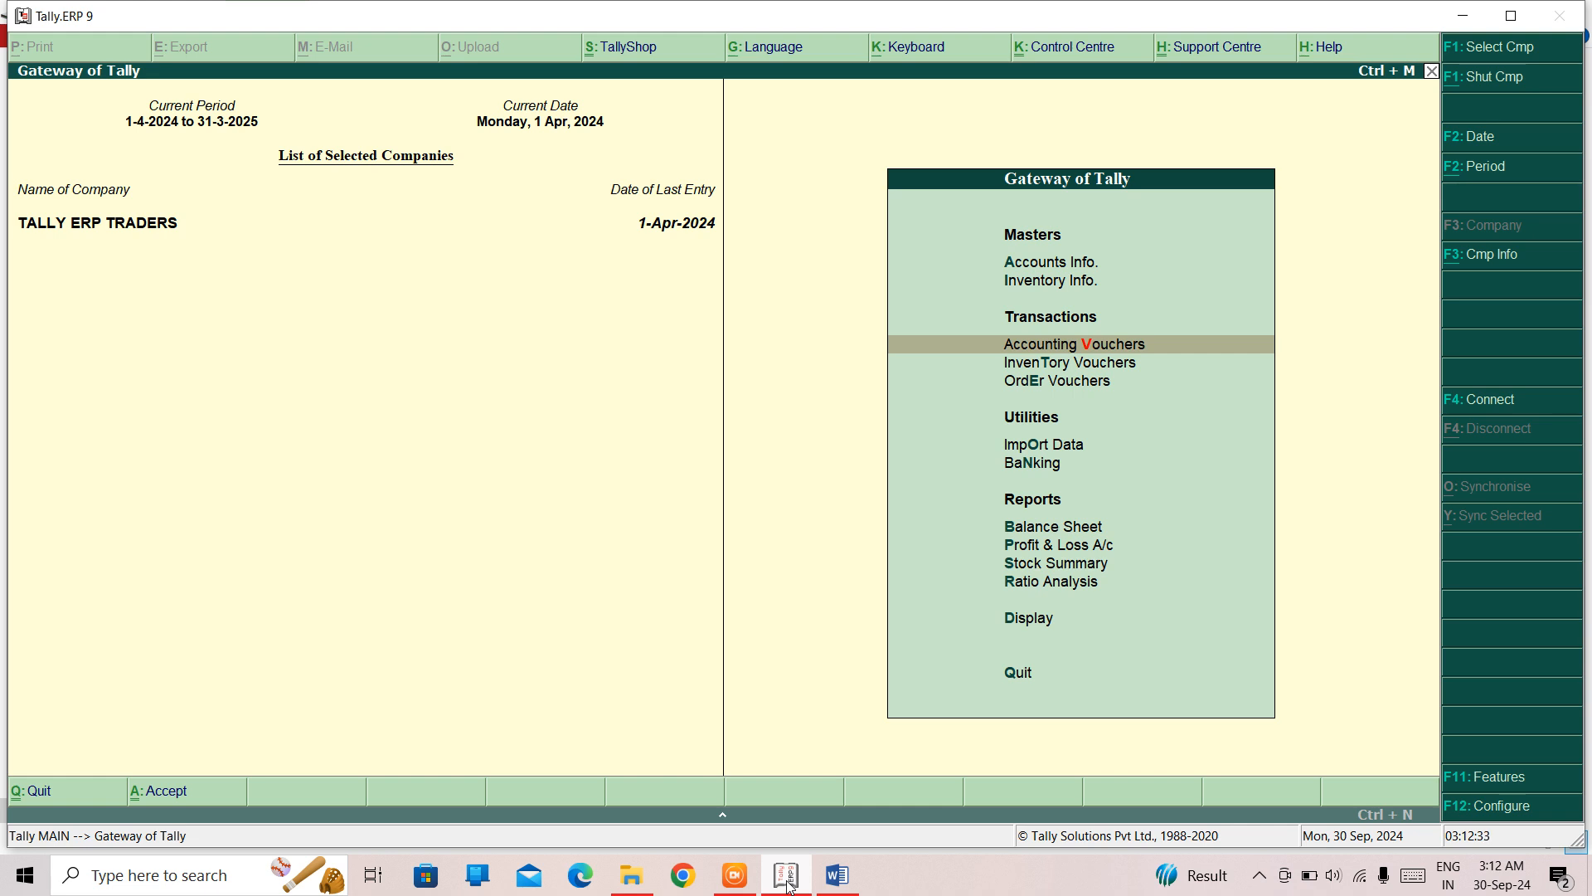
{"action": "key", "text": "Return"}
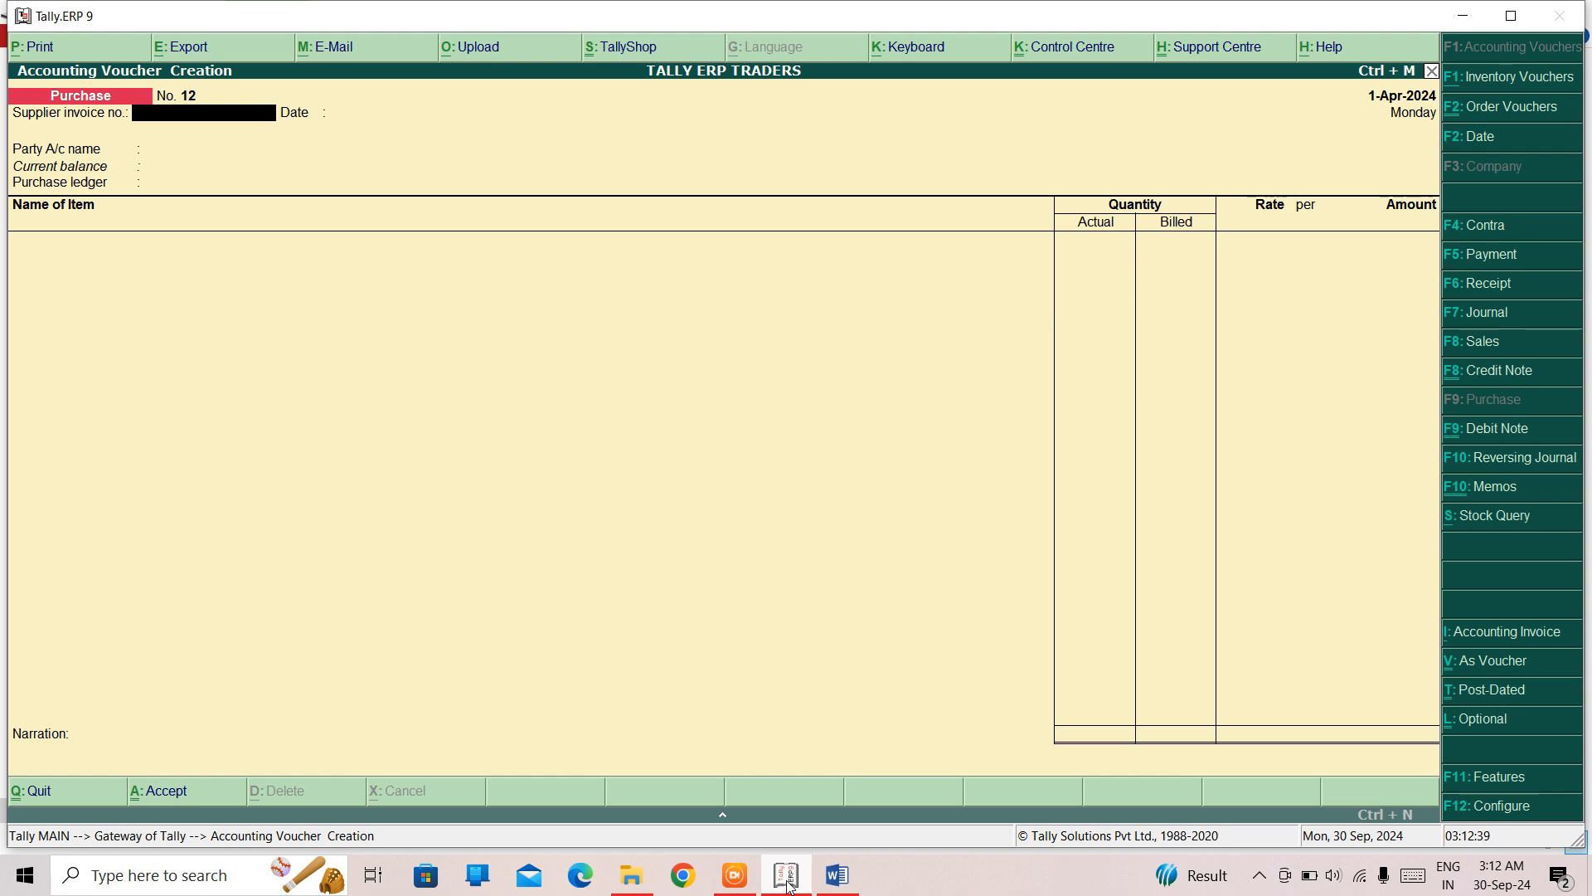
{"action": "key", "text": "Escape"}
{"action": "key", "text": "Return"}
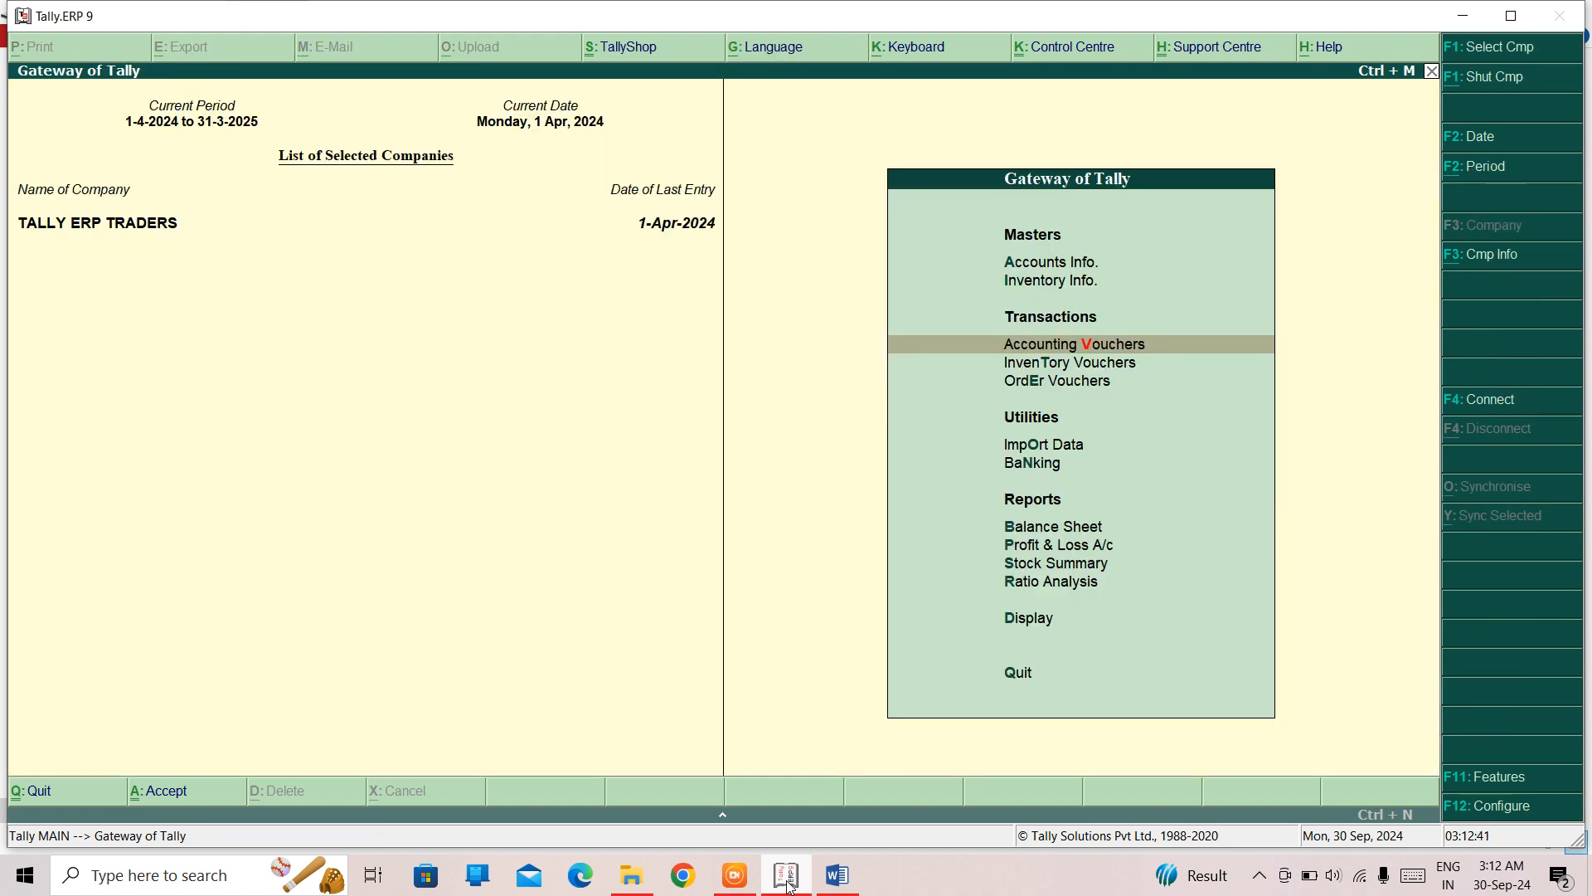
- Set "Use separate actual and billed quantity columns" to No in the company's Inventory Features and save
{"action": "key", "text": "F11"}
{"action": "key", "text": "Down"}
{"action": "key", "text": "Return"}
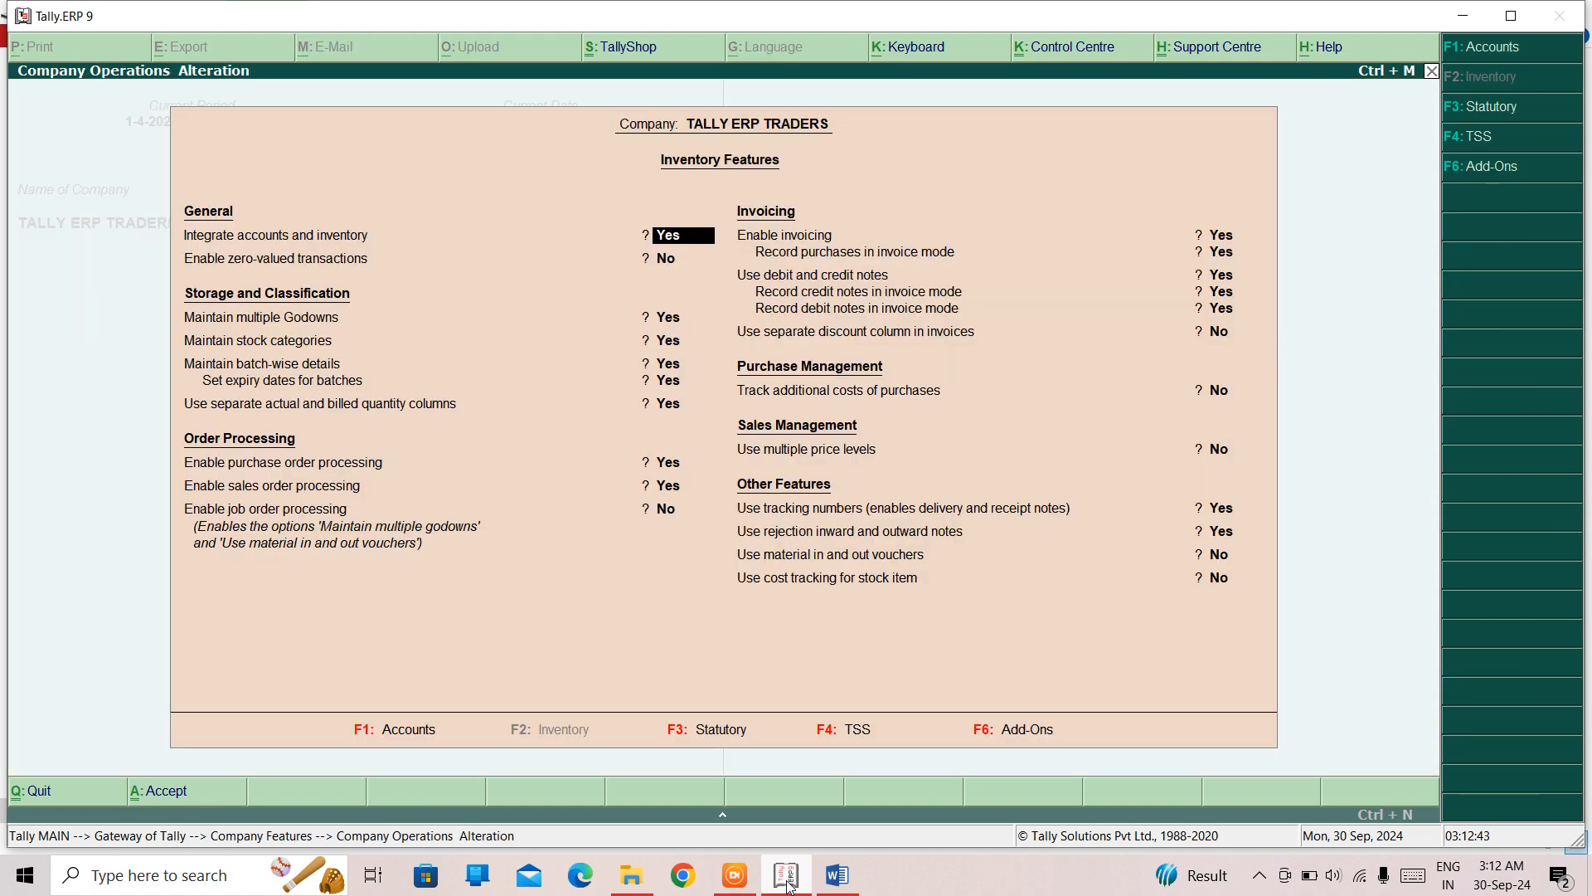
{"action": "key", "text": "Return"}
{"action": "key", "text": "Return"}
{"action": "key", "text": "Return"}
{"action": "key", "text": "Return"}
{"action": "key", "text": "Return"}
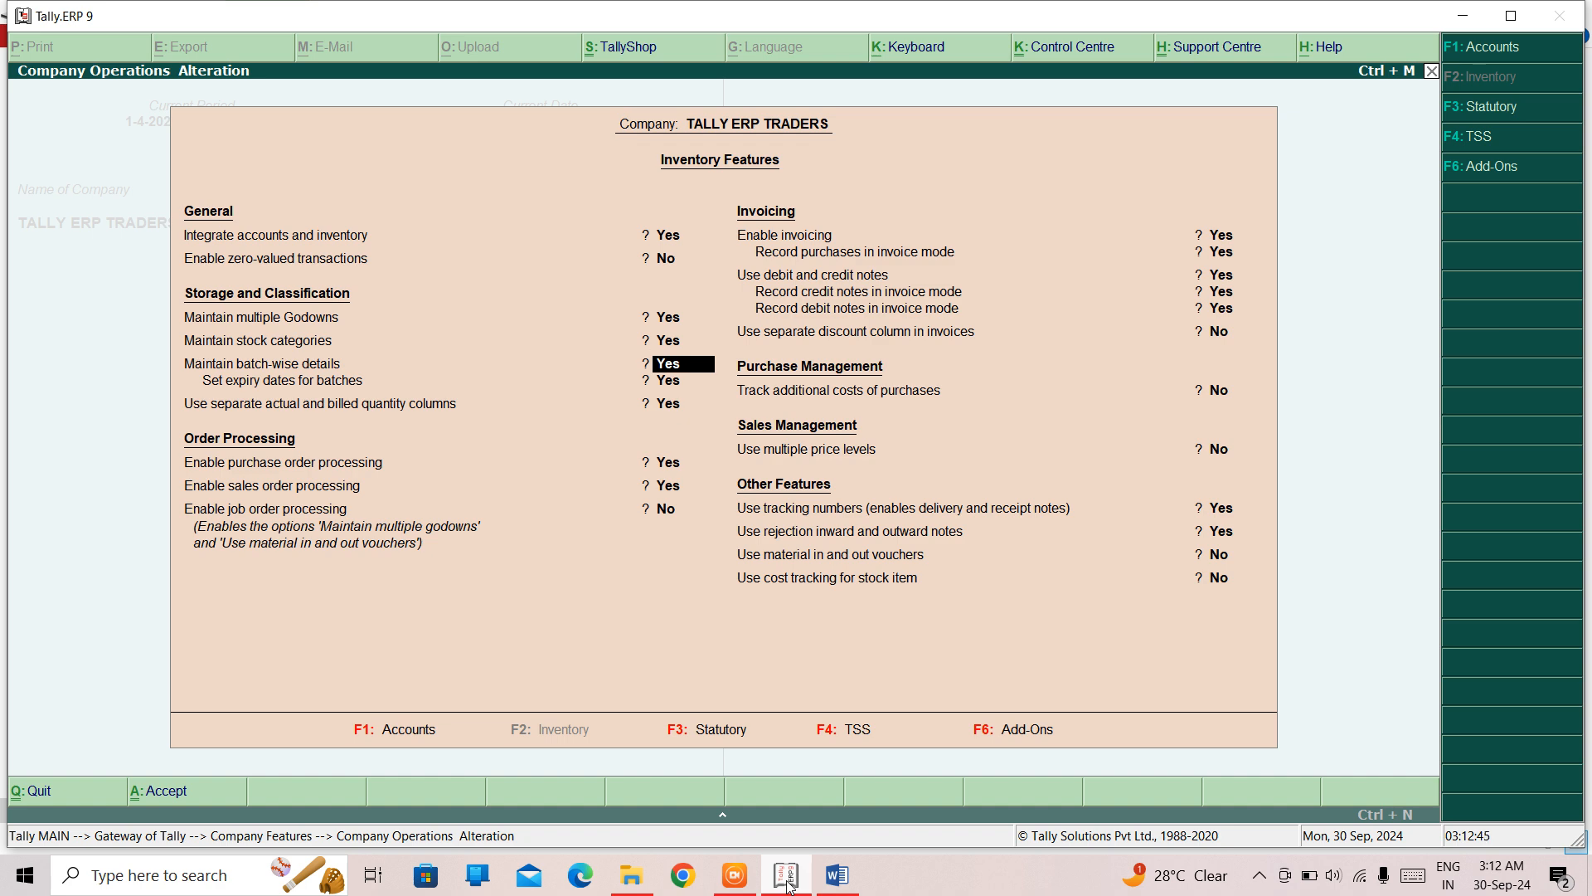
{"action": "key", "text": "Return"}
{"action": "key", "text": "n"}
{"action": "key", "text": "Return"}
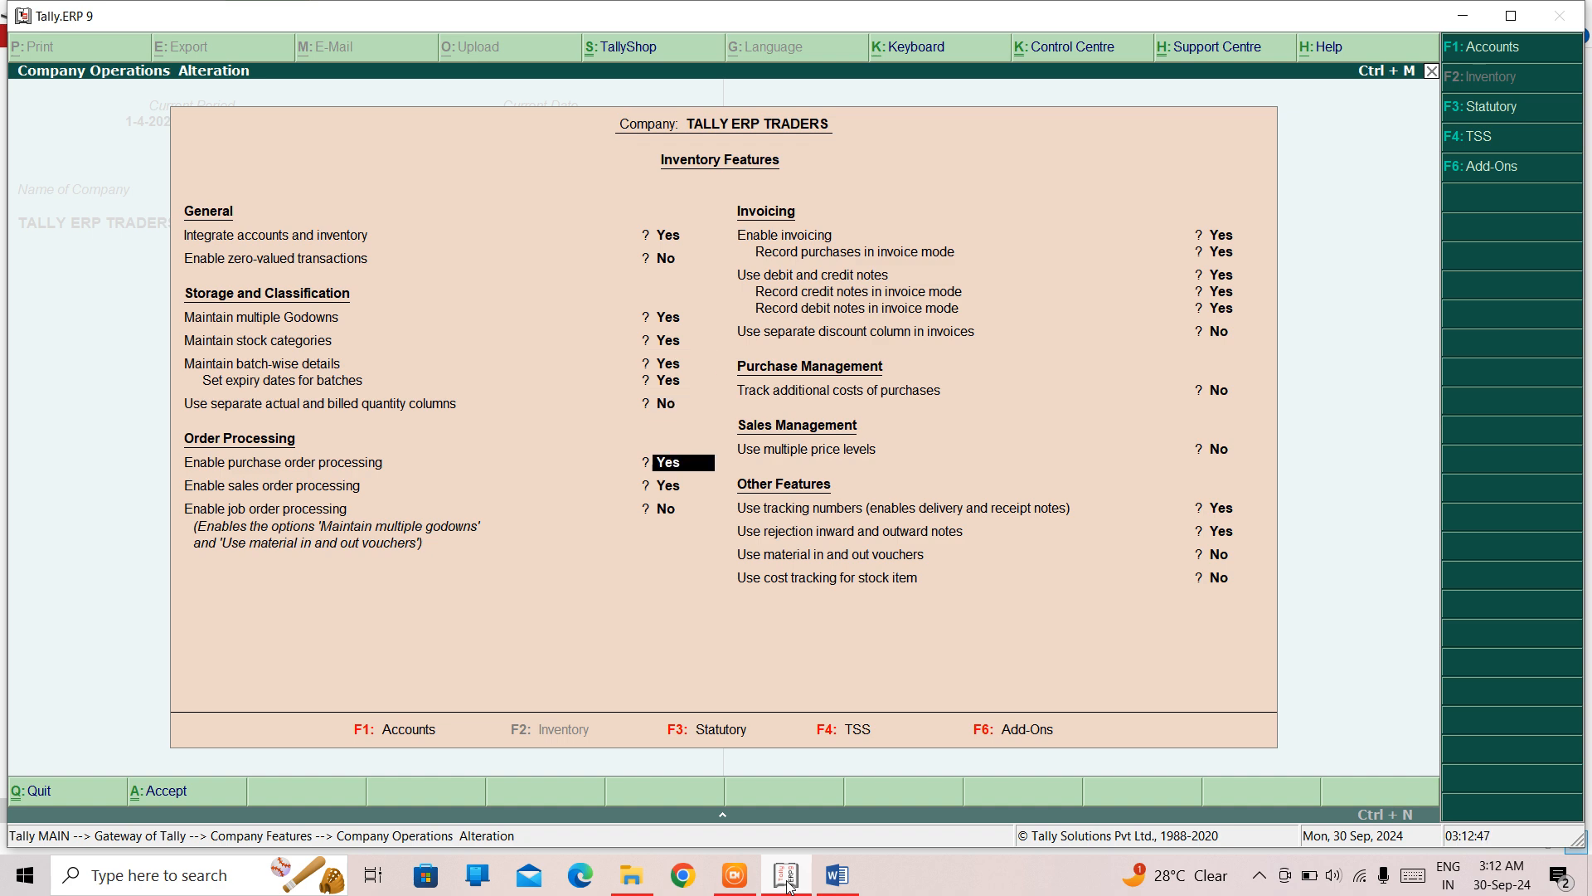
{"action": "key", "text": "ctrl+a"}
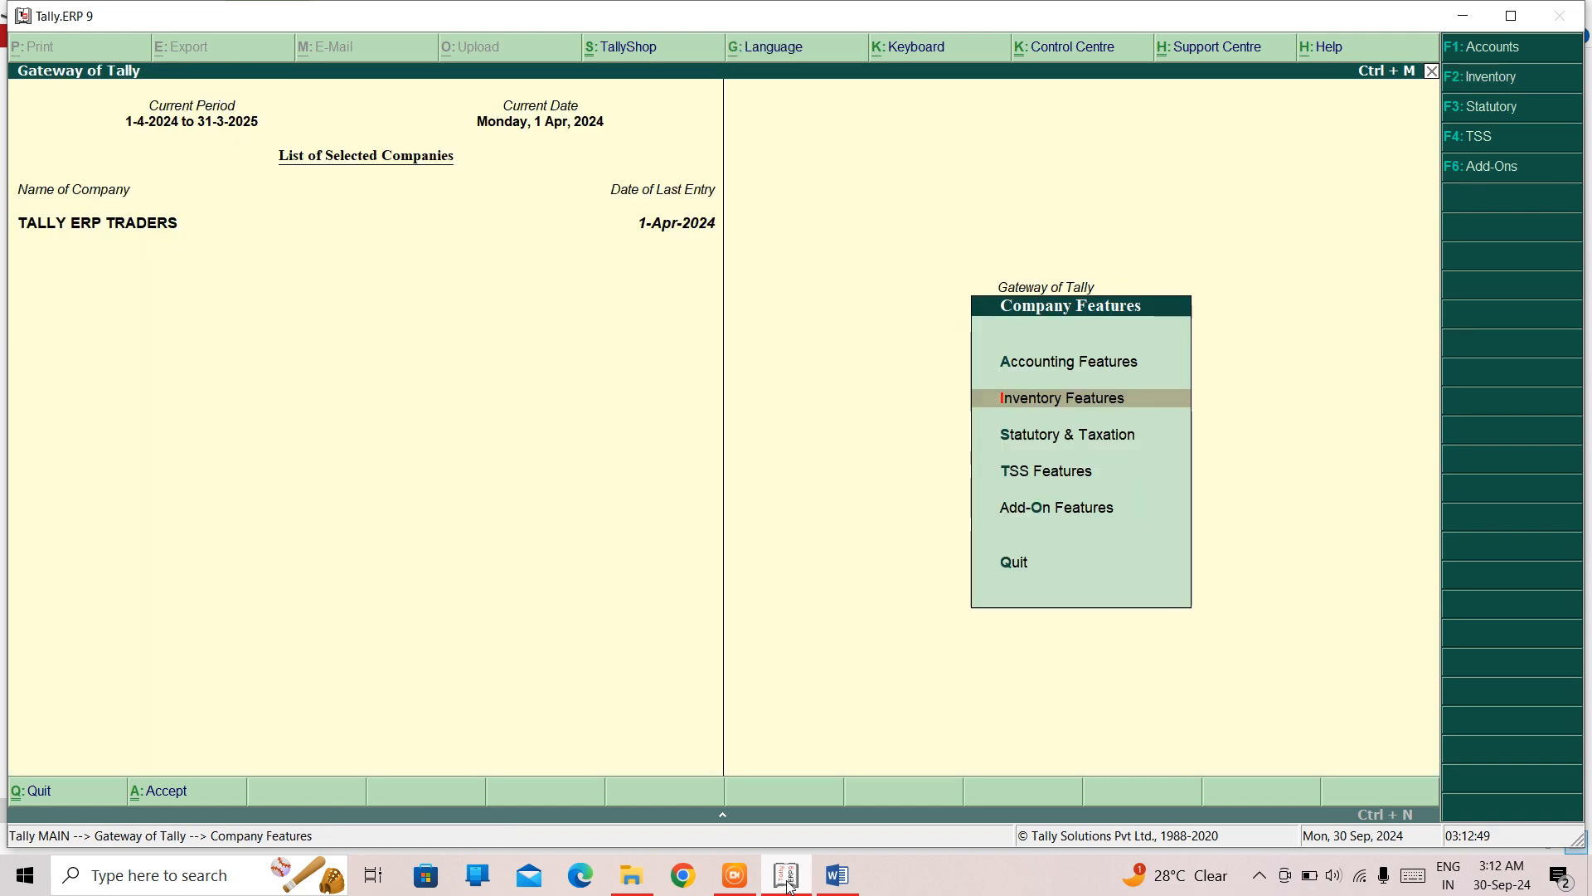
{"action": "key", "text": "Escape"}
- Start a payment voucher and debit the SALARY ledger with 25,000
{"action": "key", "text": "Return"}
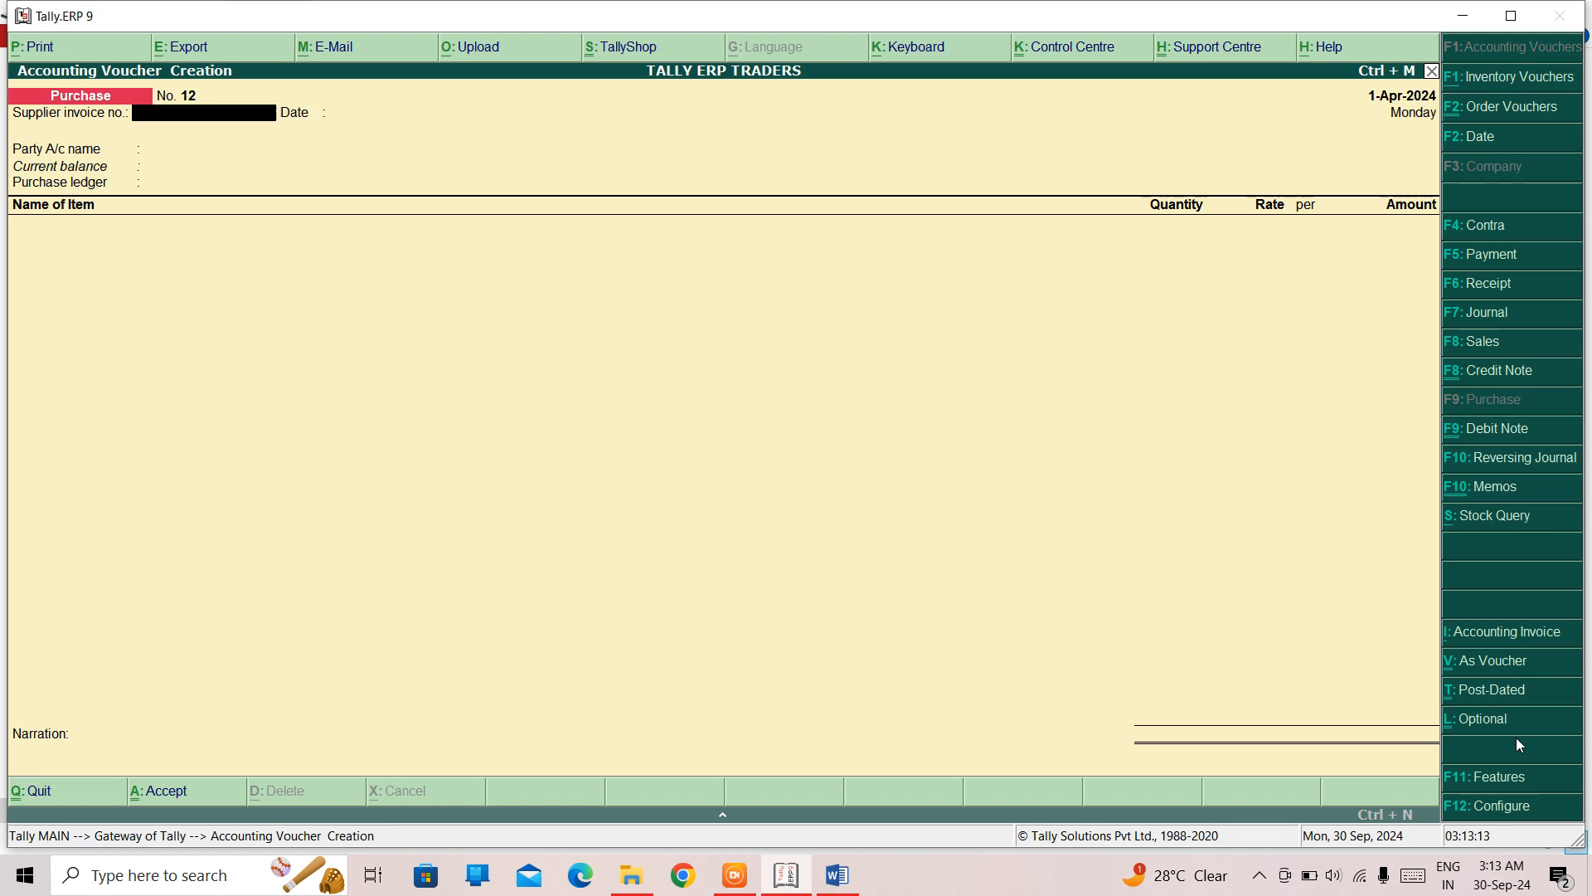
{"action": "key", "text": "ctrl+l"}
{"action": "key", "text": "F5"}
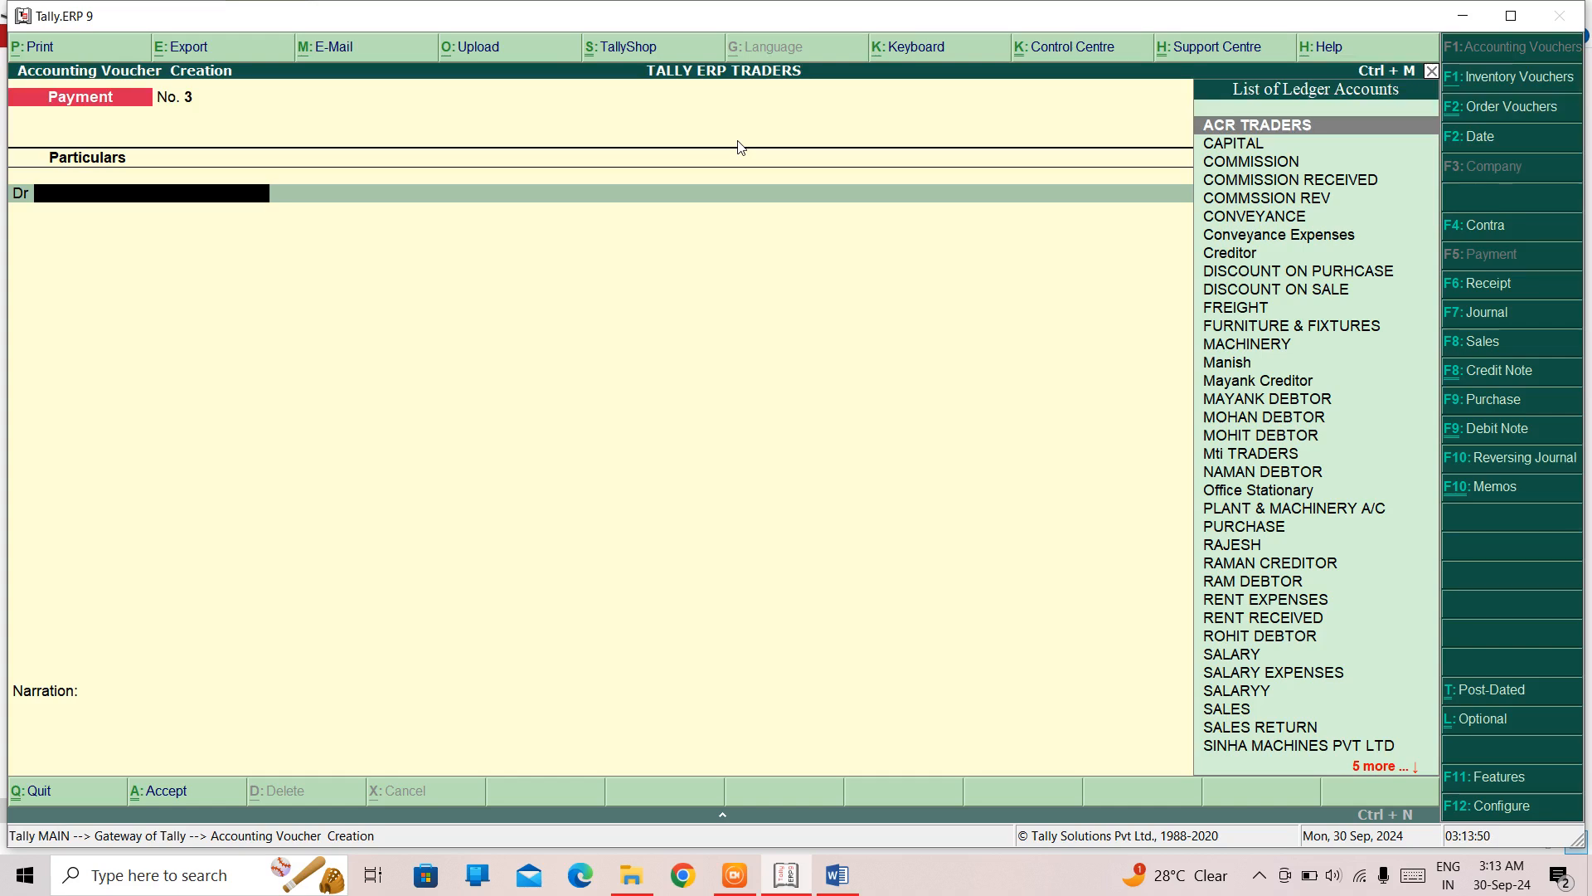
{"action": "key", "text": "Down"}
{"action": "key", "text": "Down"}
{"action": "key", "text": "Down"}
{"action": "key", "text": "Down"}
{"action": "key", "text": "Down"}
{"action": "key", "text": "Down"}
{"action": "key", "text": "Down"}
{"action": "key", "text": "Down"}
{"action": "key", "text": "Down"}
{"action": "key", "text": "Down"}
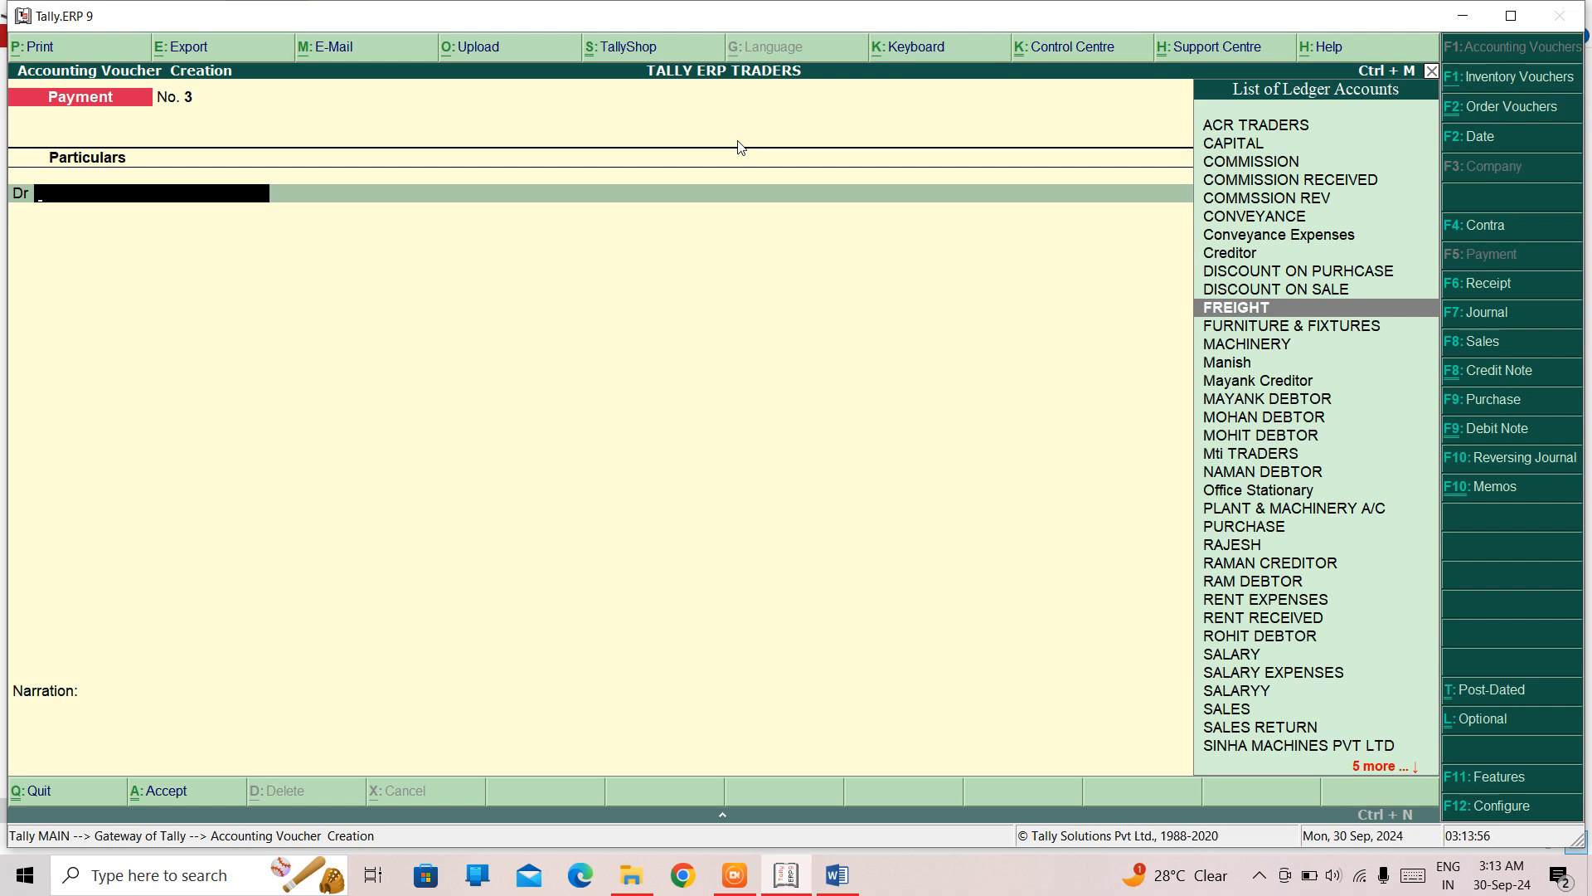
{"action": "type", "text": "Sa"}
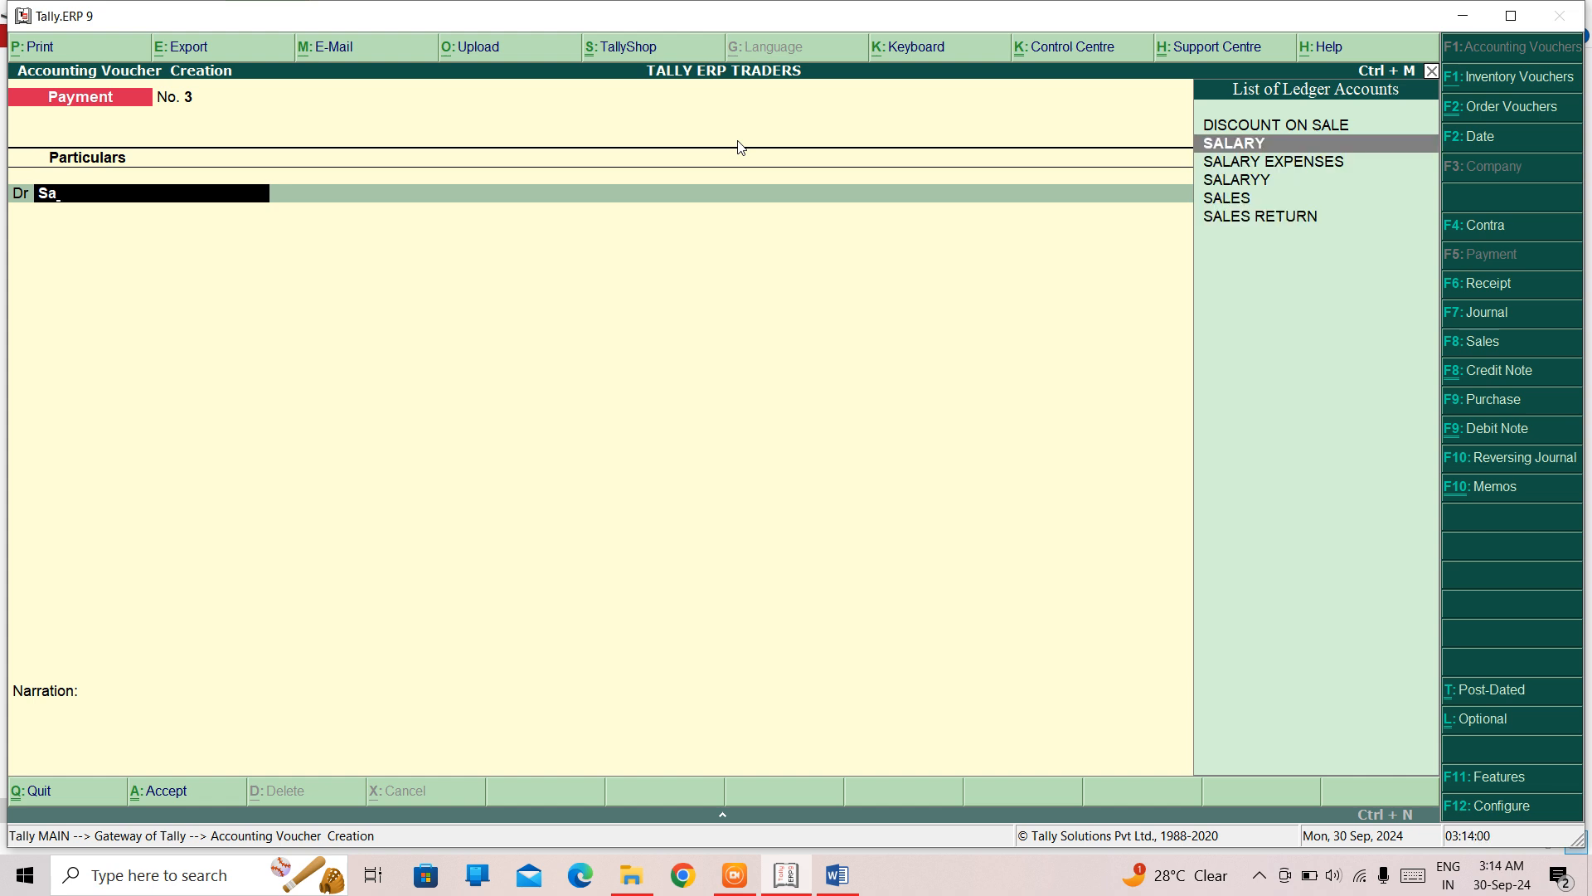
{"action": "key", "text": "Return"}
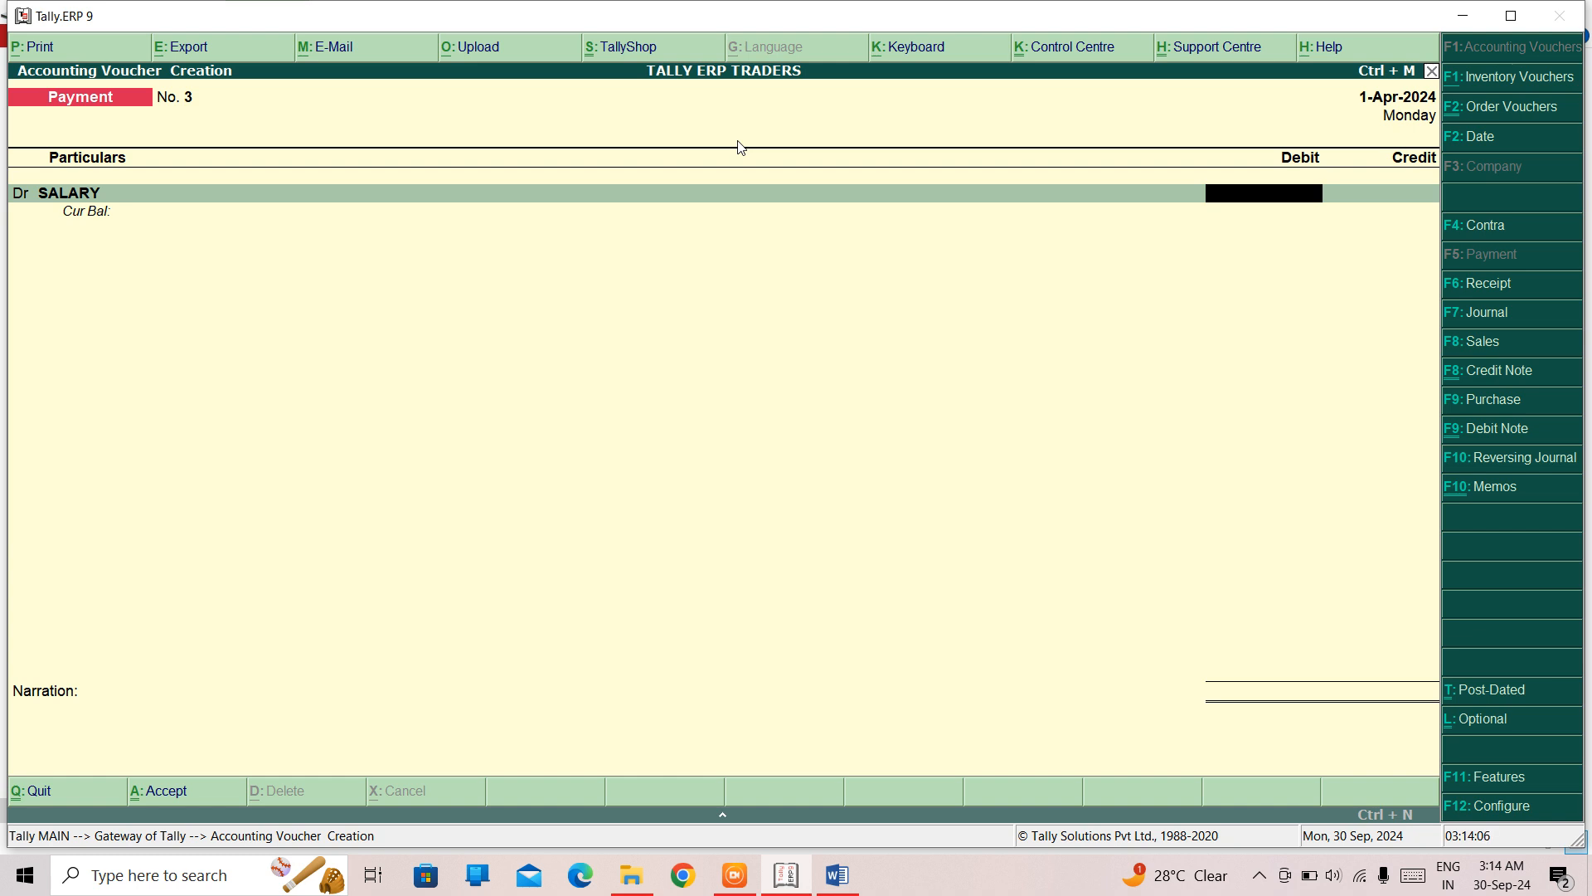
{"action": "type", "text": "25000"}
{"action": "key", "text": "Return"}
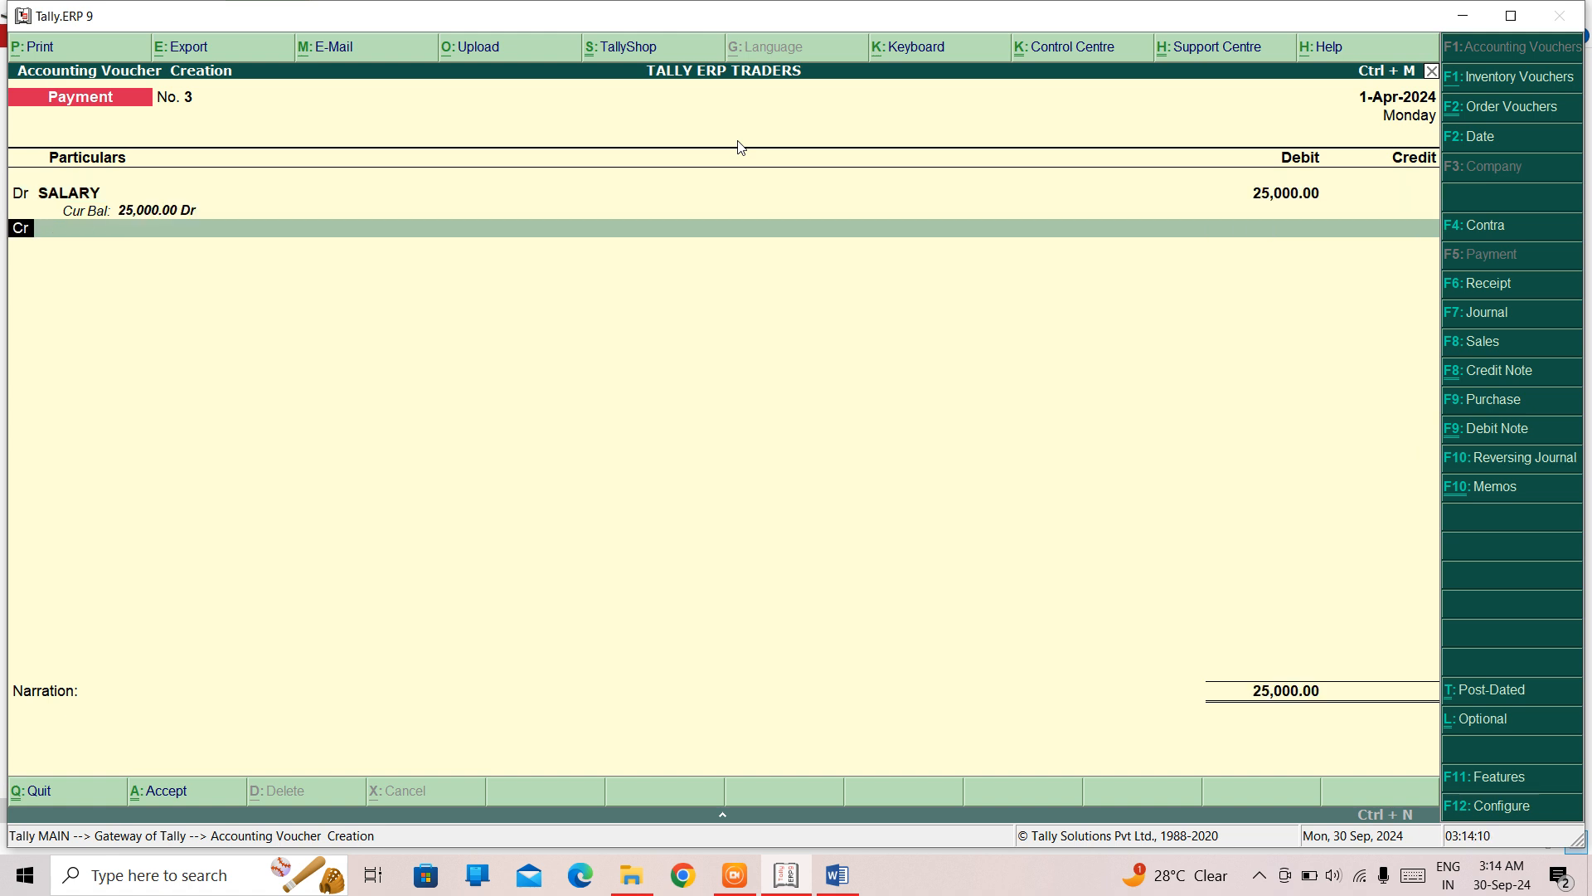
- Credit the Cash ledger with 25,000 in the payment voucher
{"action": "key", "text": "Return"}
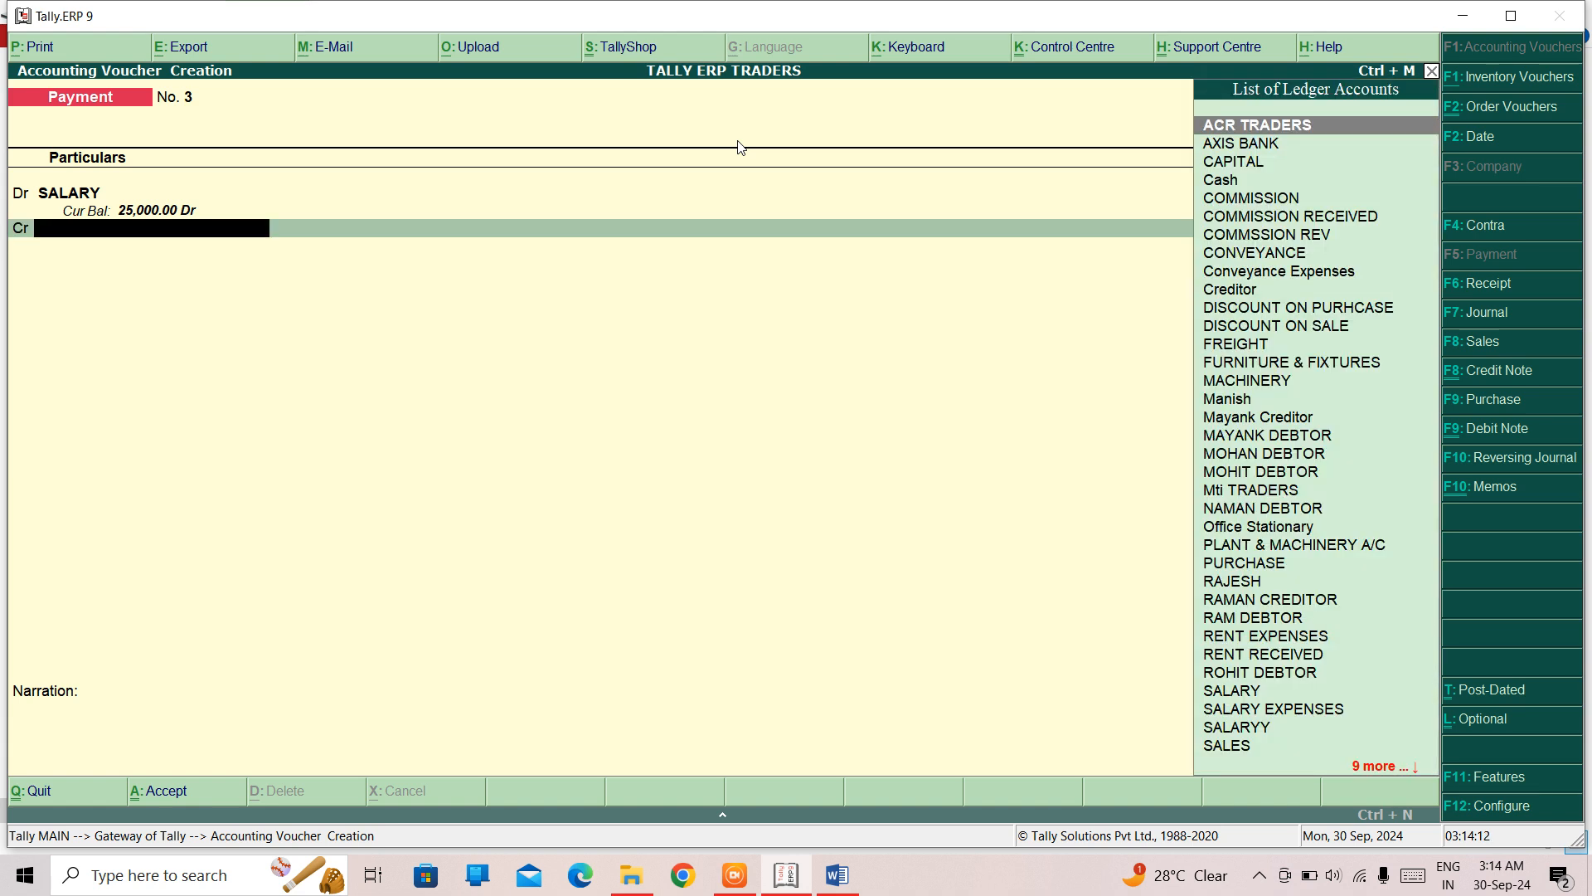
{"action": "type", "text": "Cas"}
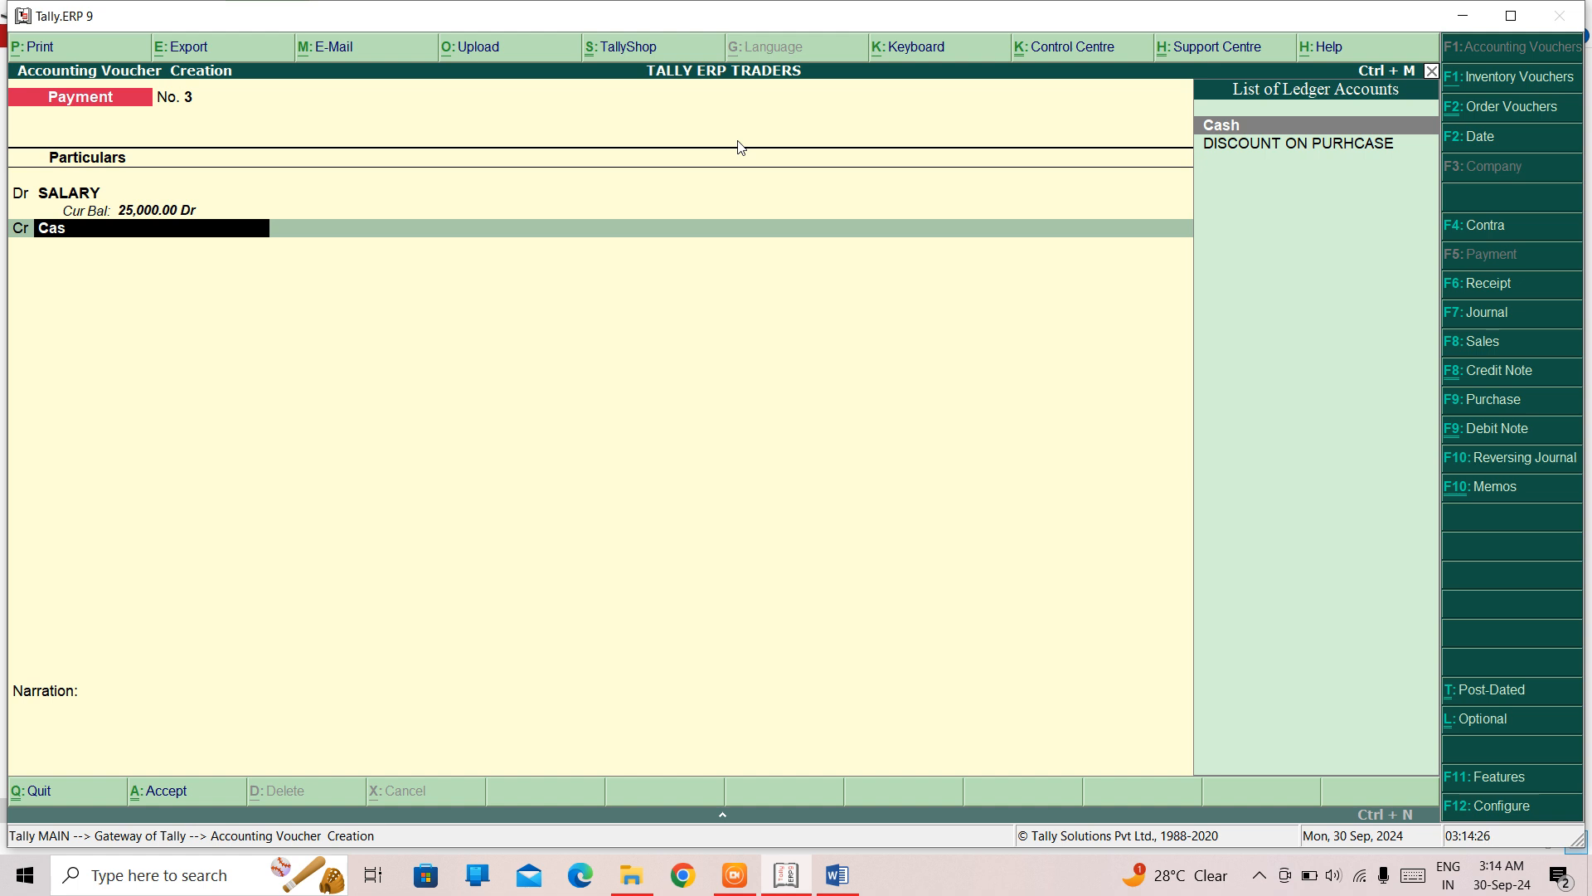
{"action": "key", "text": "Return"}
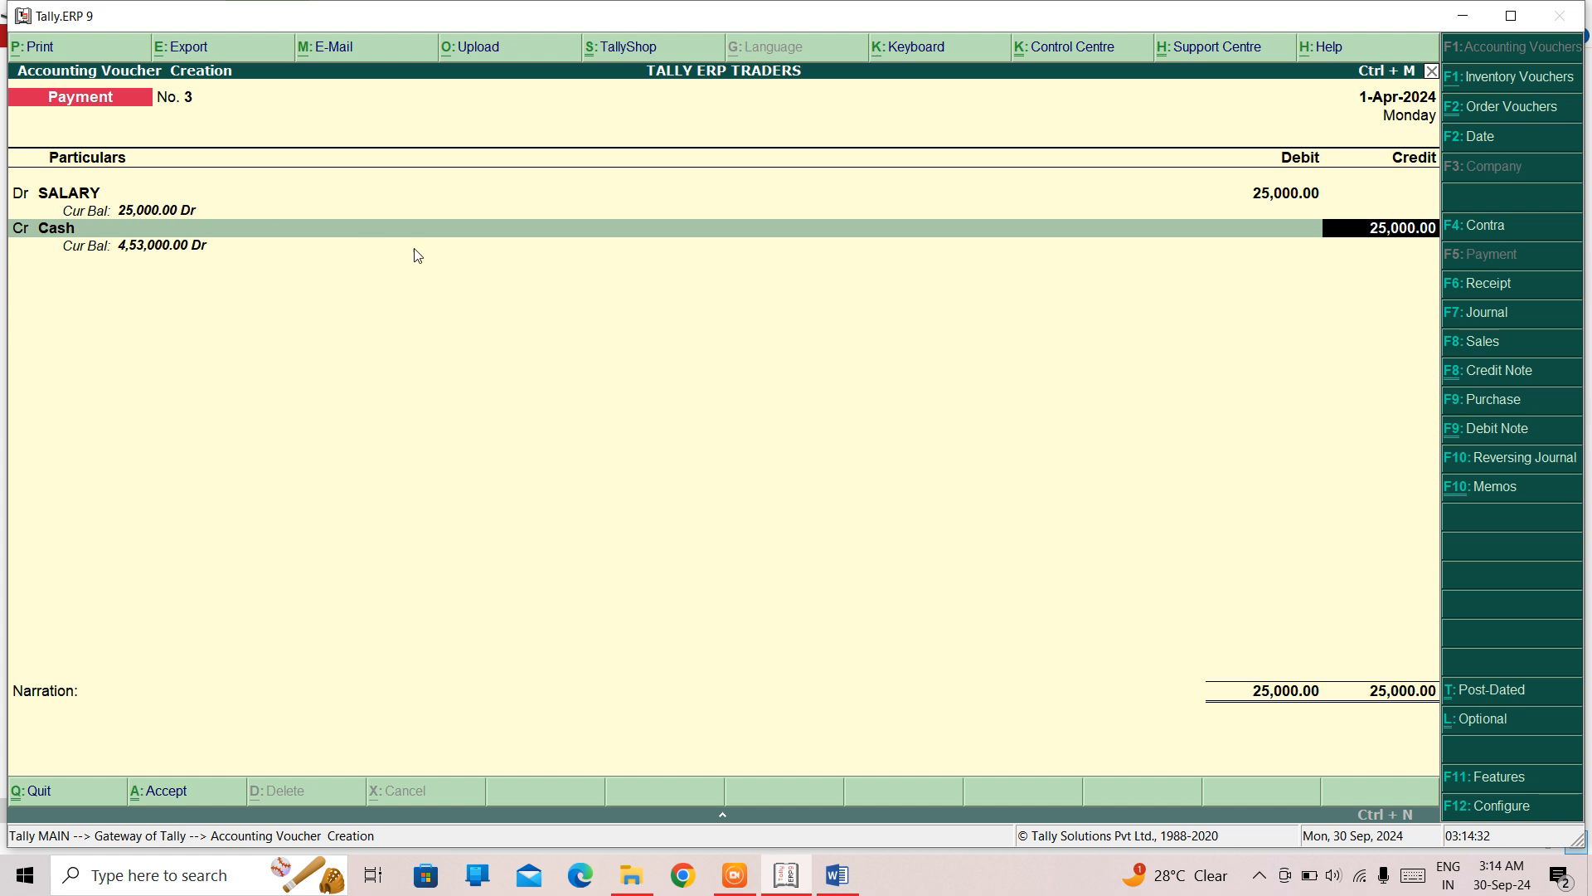
{"action": "key", "text": "Return"}
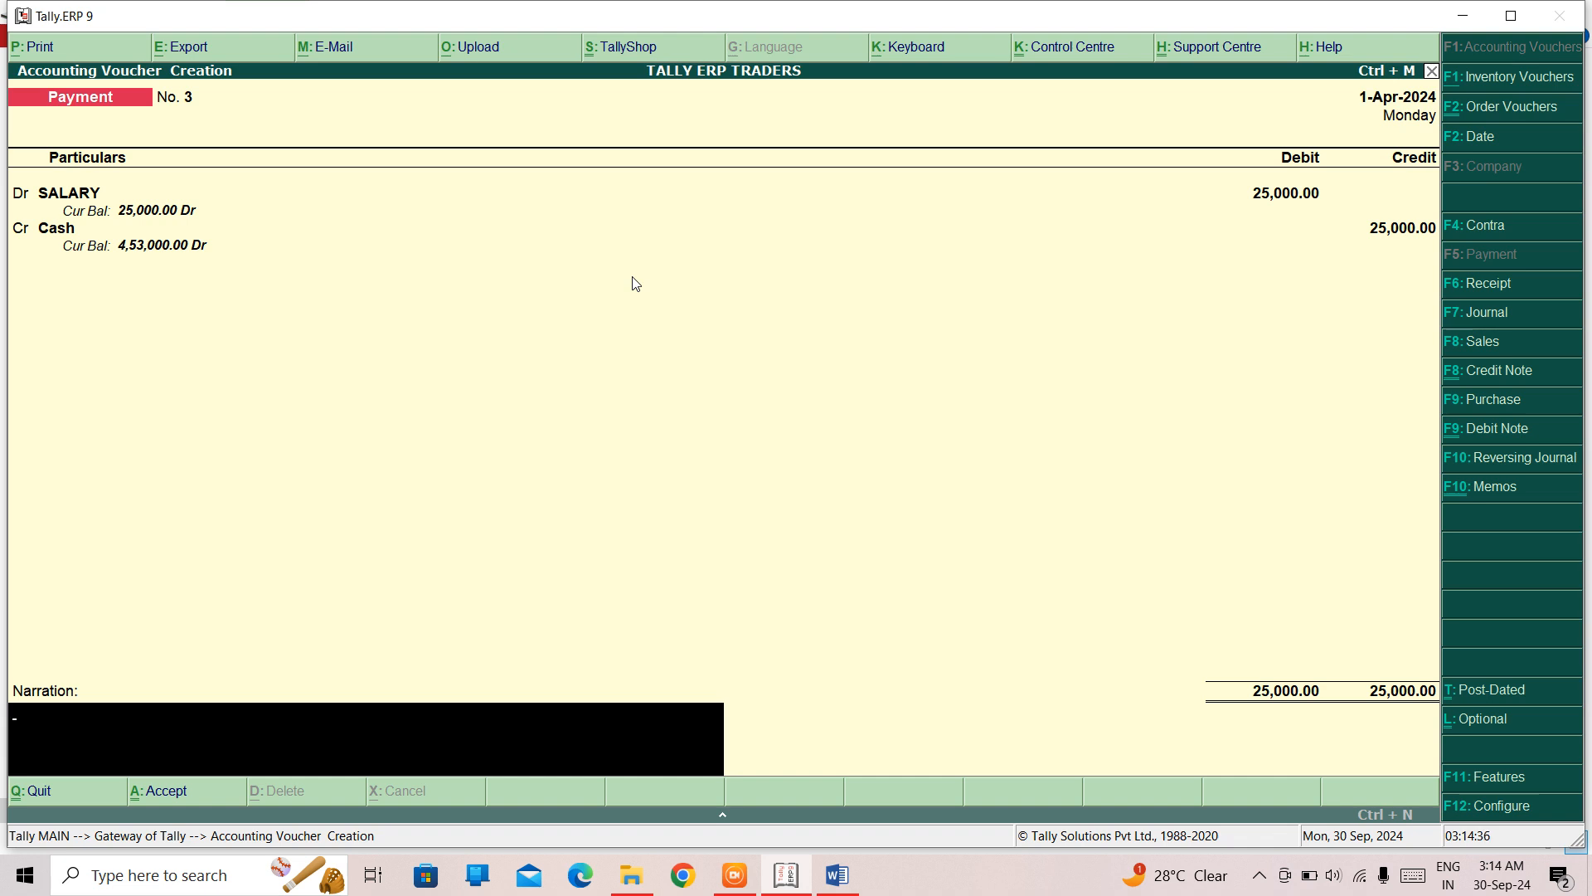
- Add the narration "OPTIONAL VOUCHER OF SALARY OF MARCH 2024" and save the payment voucher
{"action": "type", "text": "OPTIONAL VOUCHER OF"}
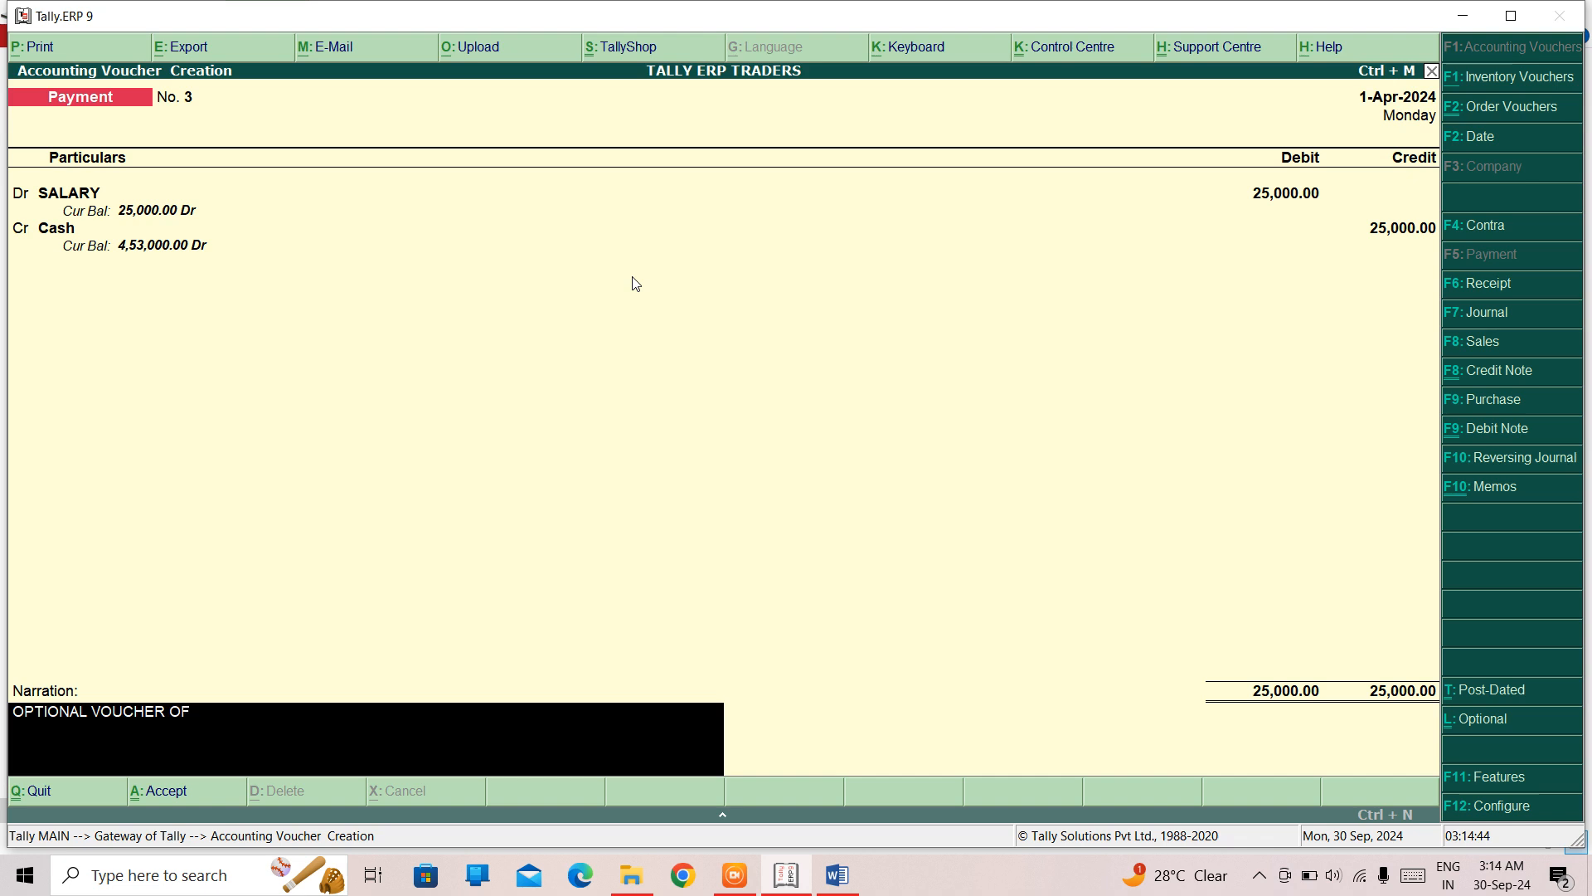
{"action": "type", "text": " SALARY OF"}
{"action": "type", "text": "MARCH 2024"}
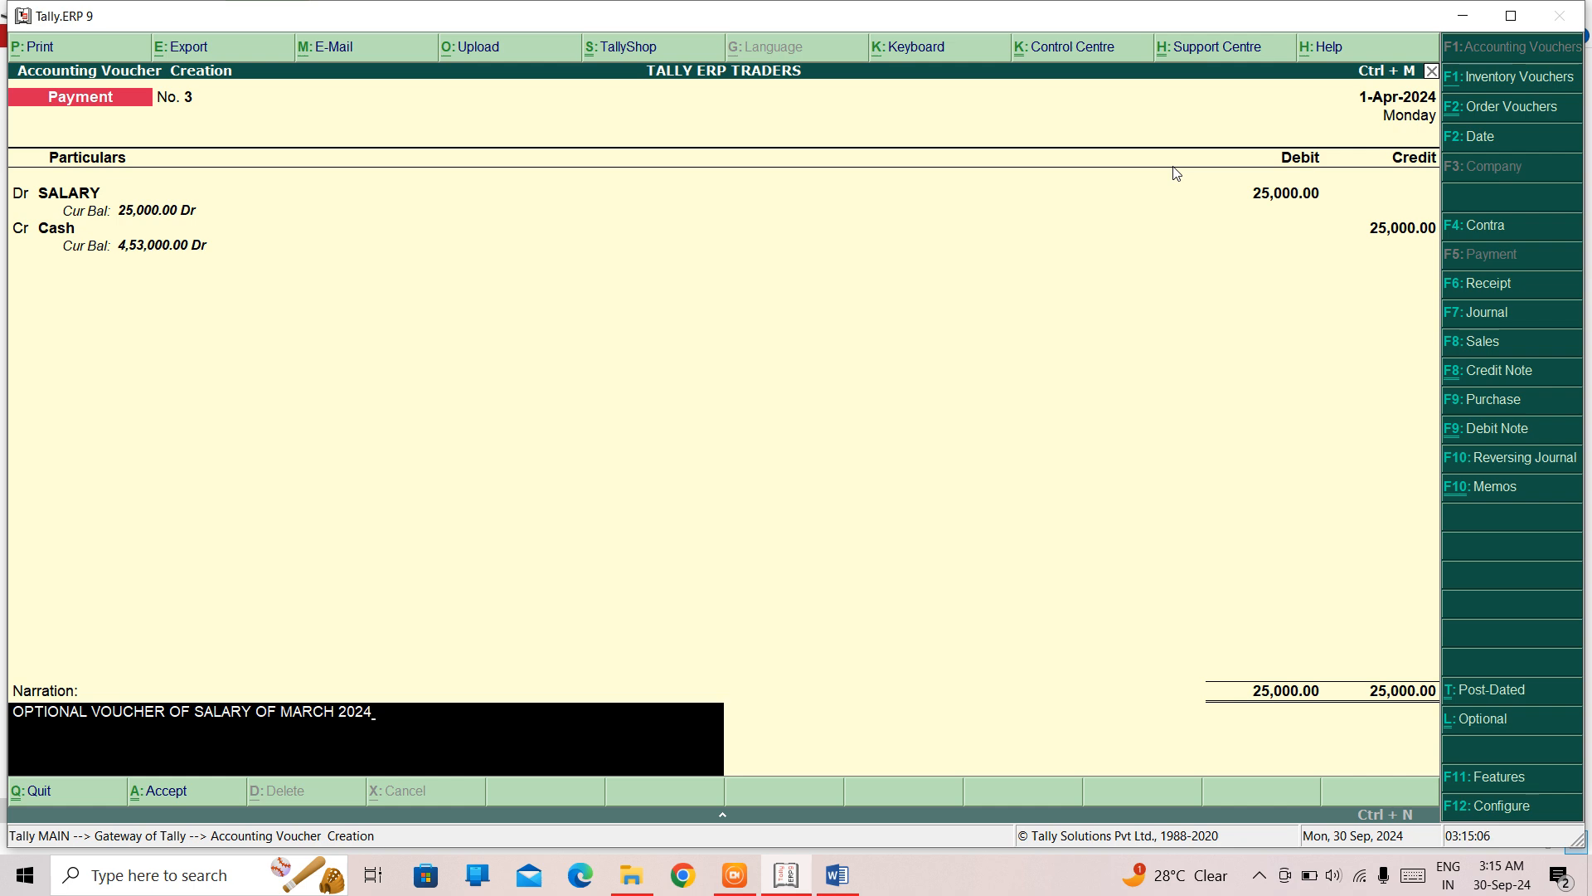
{"action": "key", "text": "Return"}
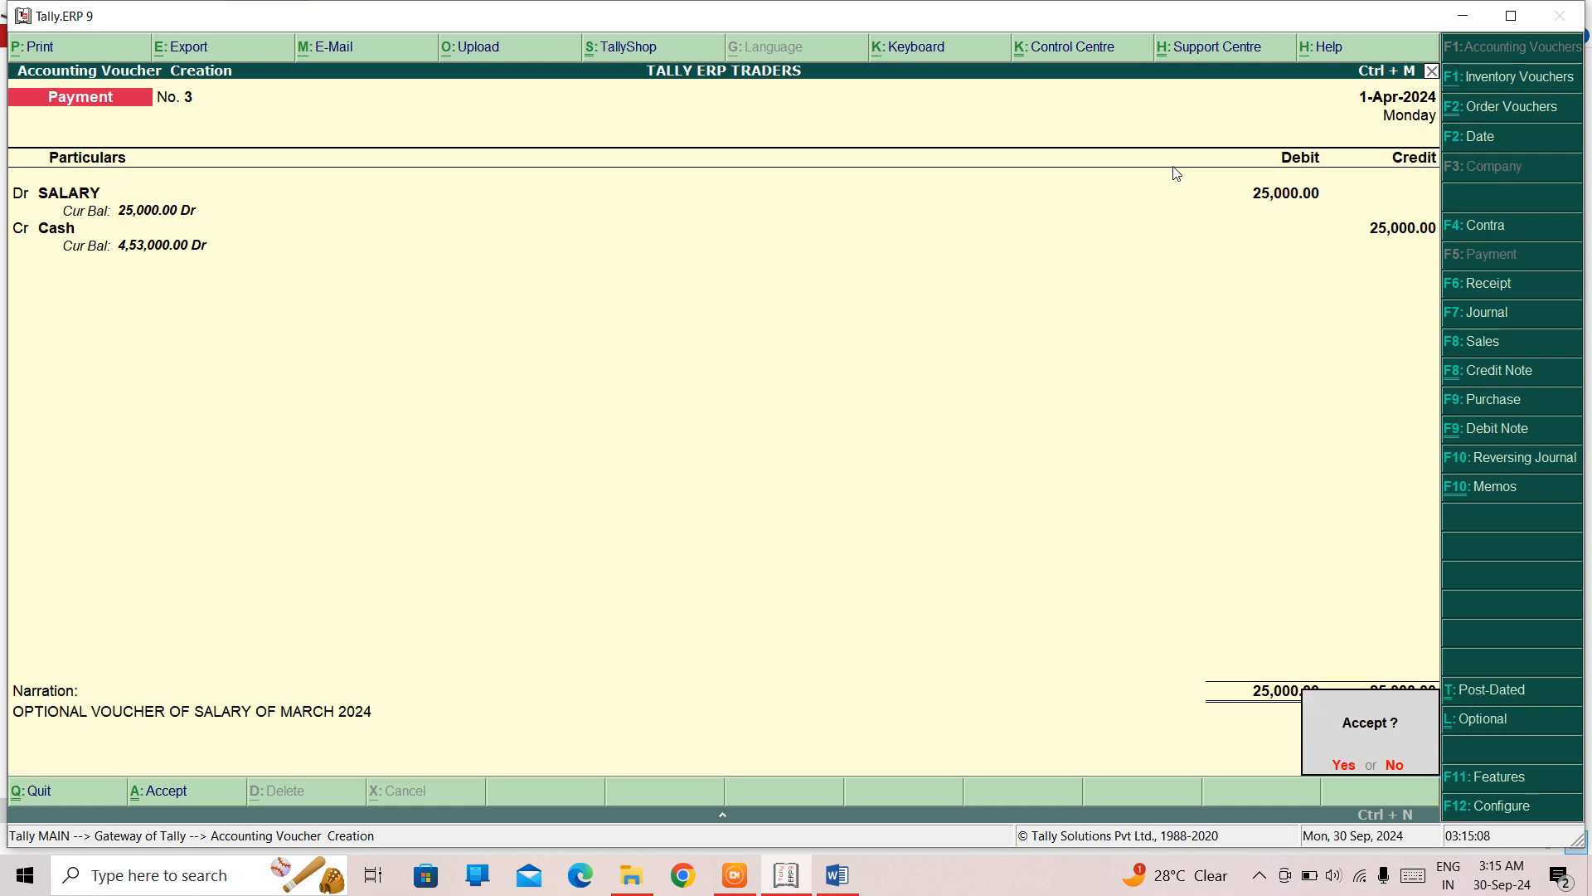
{"action": "key", "text": "Return"}
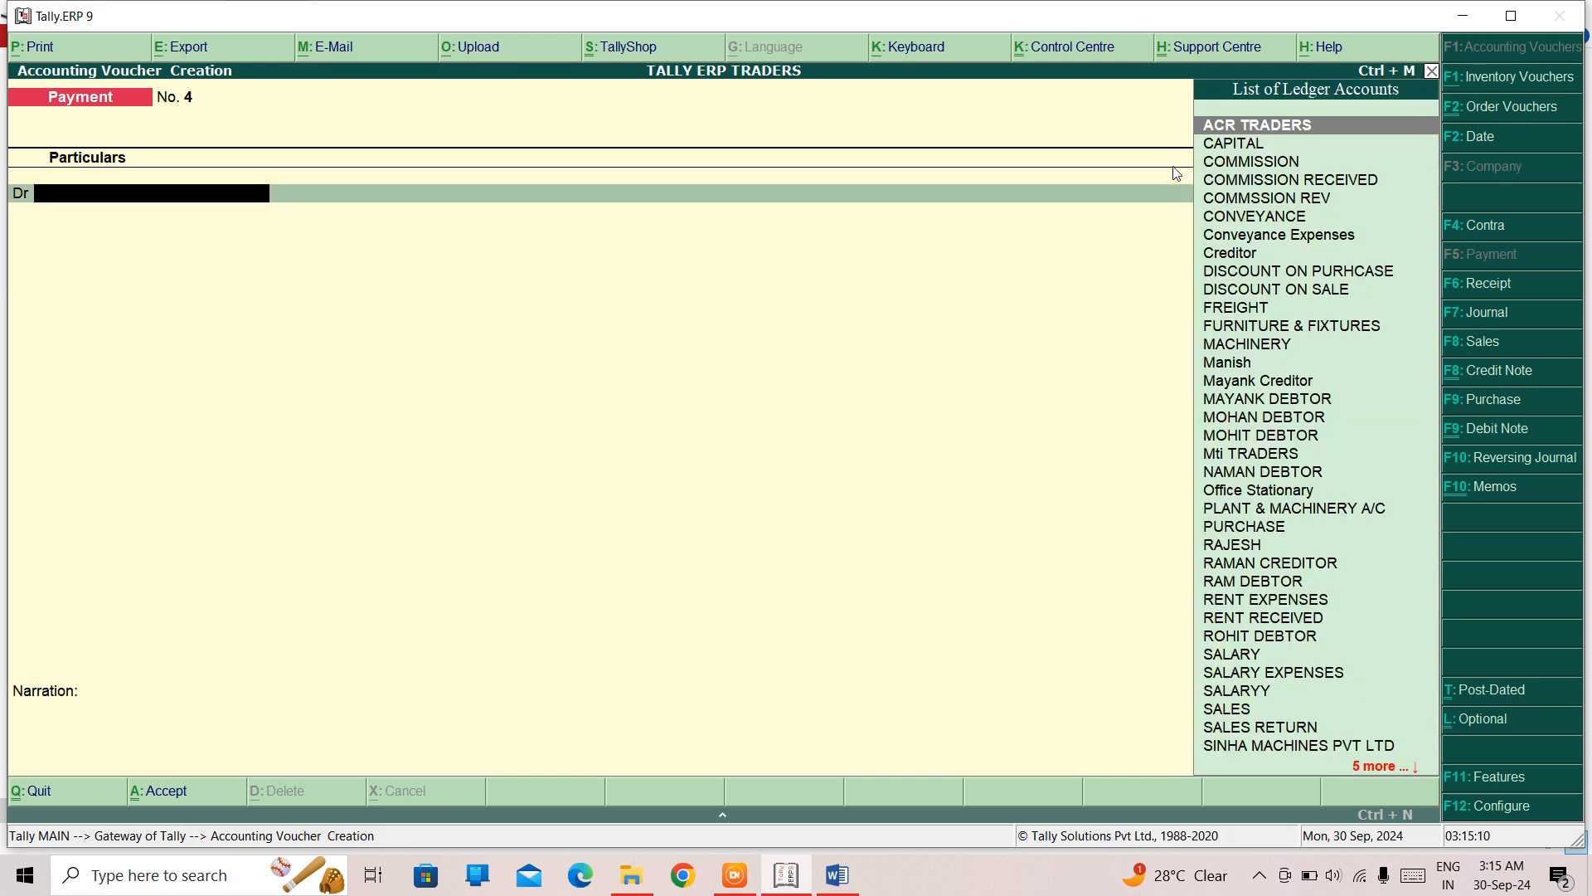
- Leave voucher entry and examine the Cash-in-Hand balance under Current Assets in the Balance Sheet
{"action": "key", "text": "Escape"}
{"action": "key", "text": "Return"}
{"action": "key", "text": "Down"}
{"action": "key", "text": "Down"}
{"action": "key", "text": "Down"}
{"action": "key", "text": "Down"}
{"action": "key", "text": "Down"}
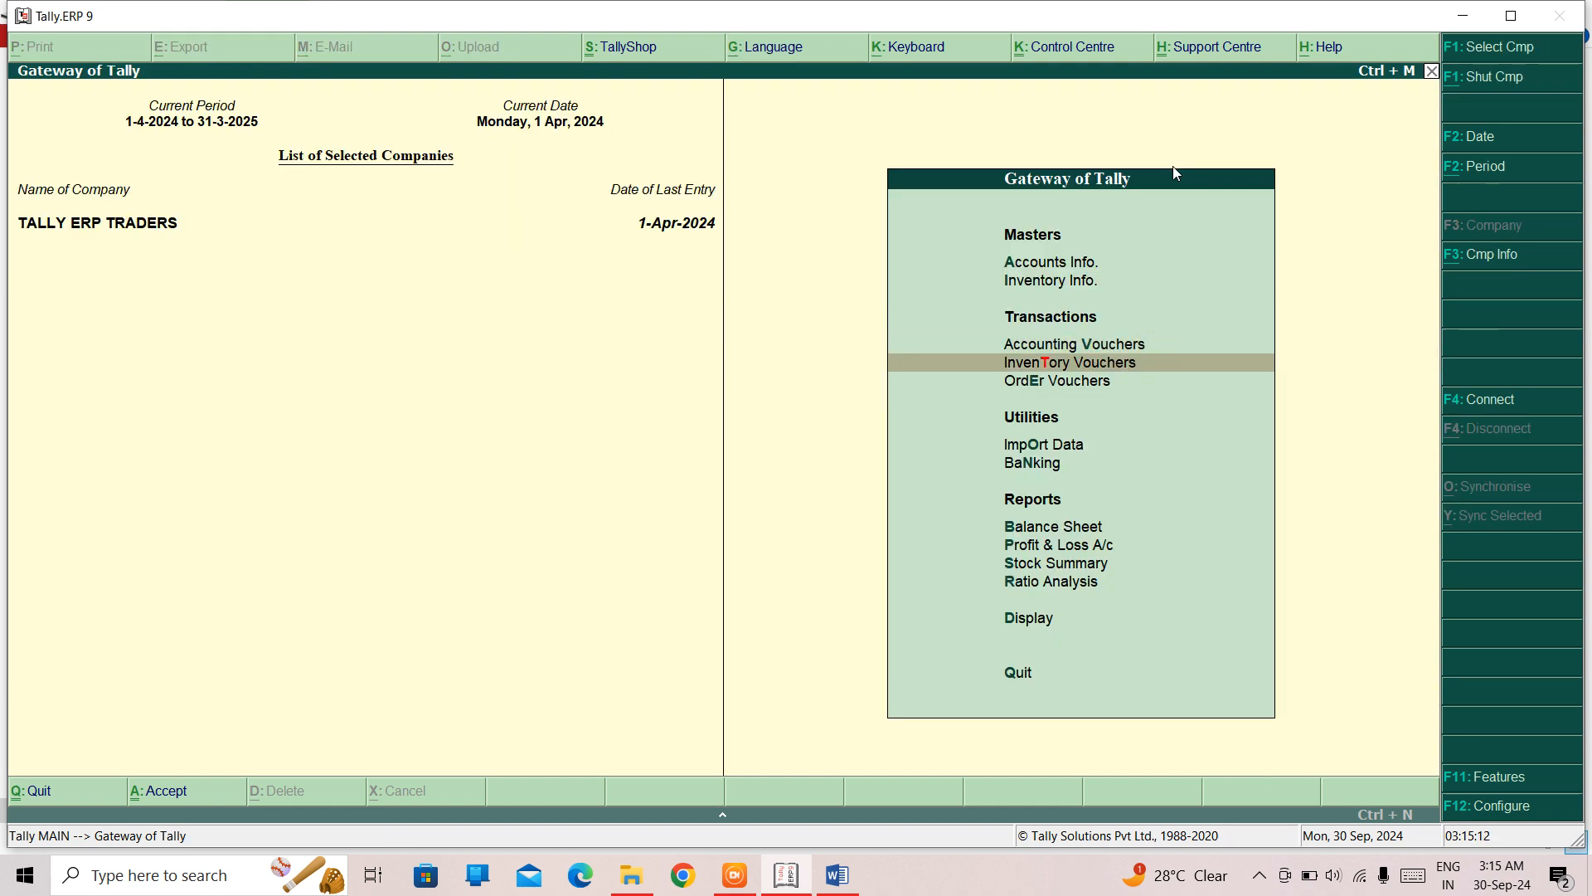
{"action": "key", "text": "Return"}
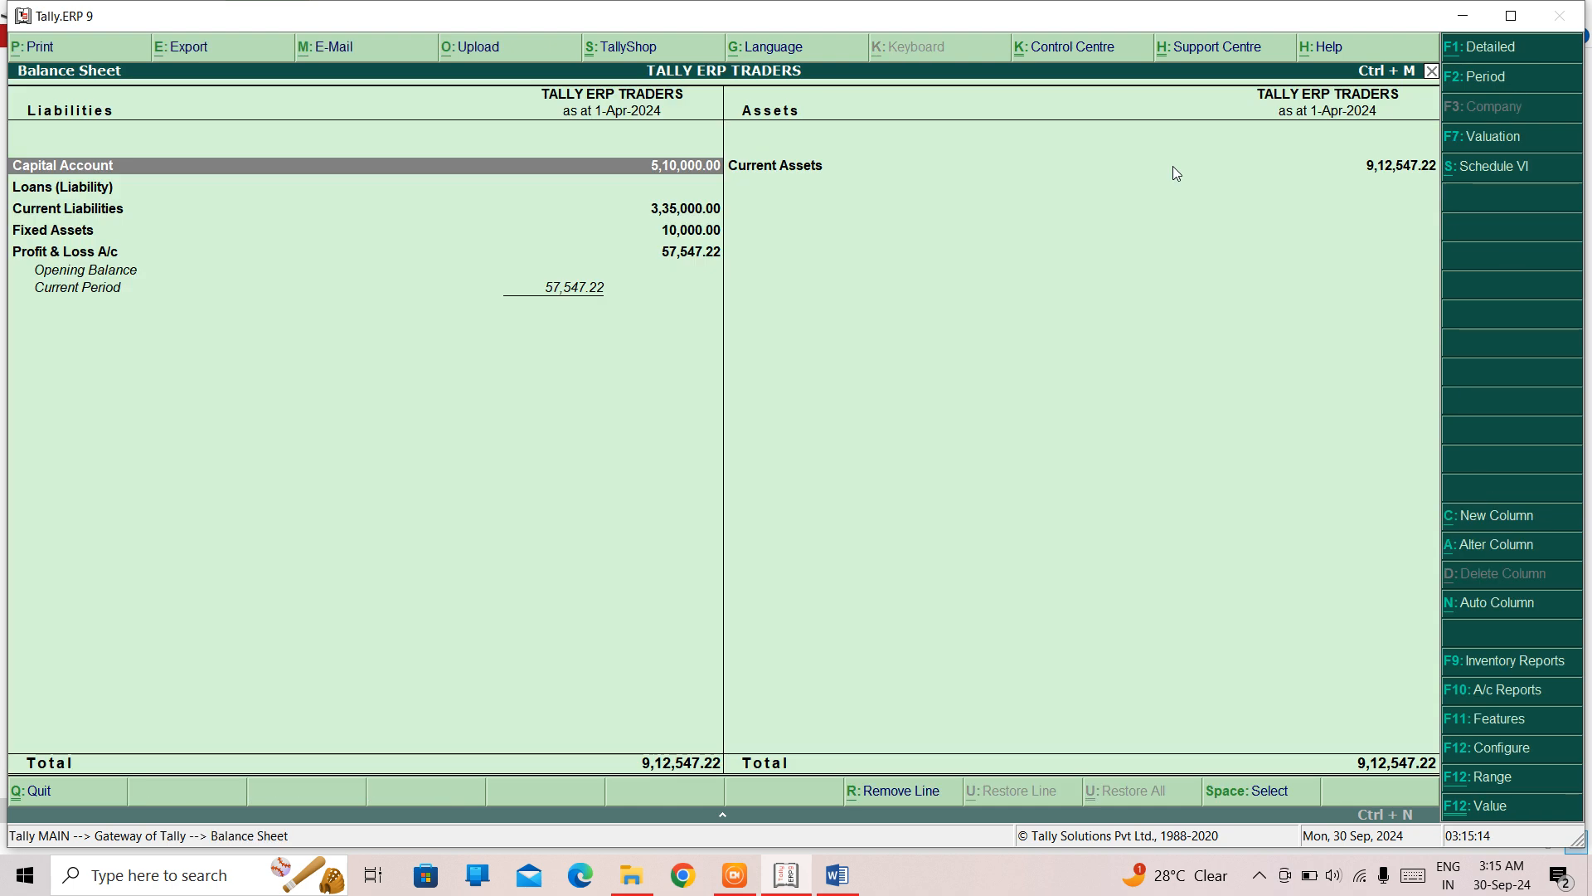
{"action": "key", "text": "Right"}
{"action": "key", "text": "Return"}
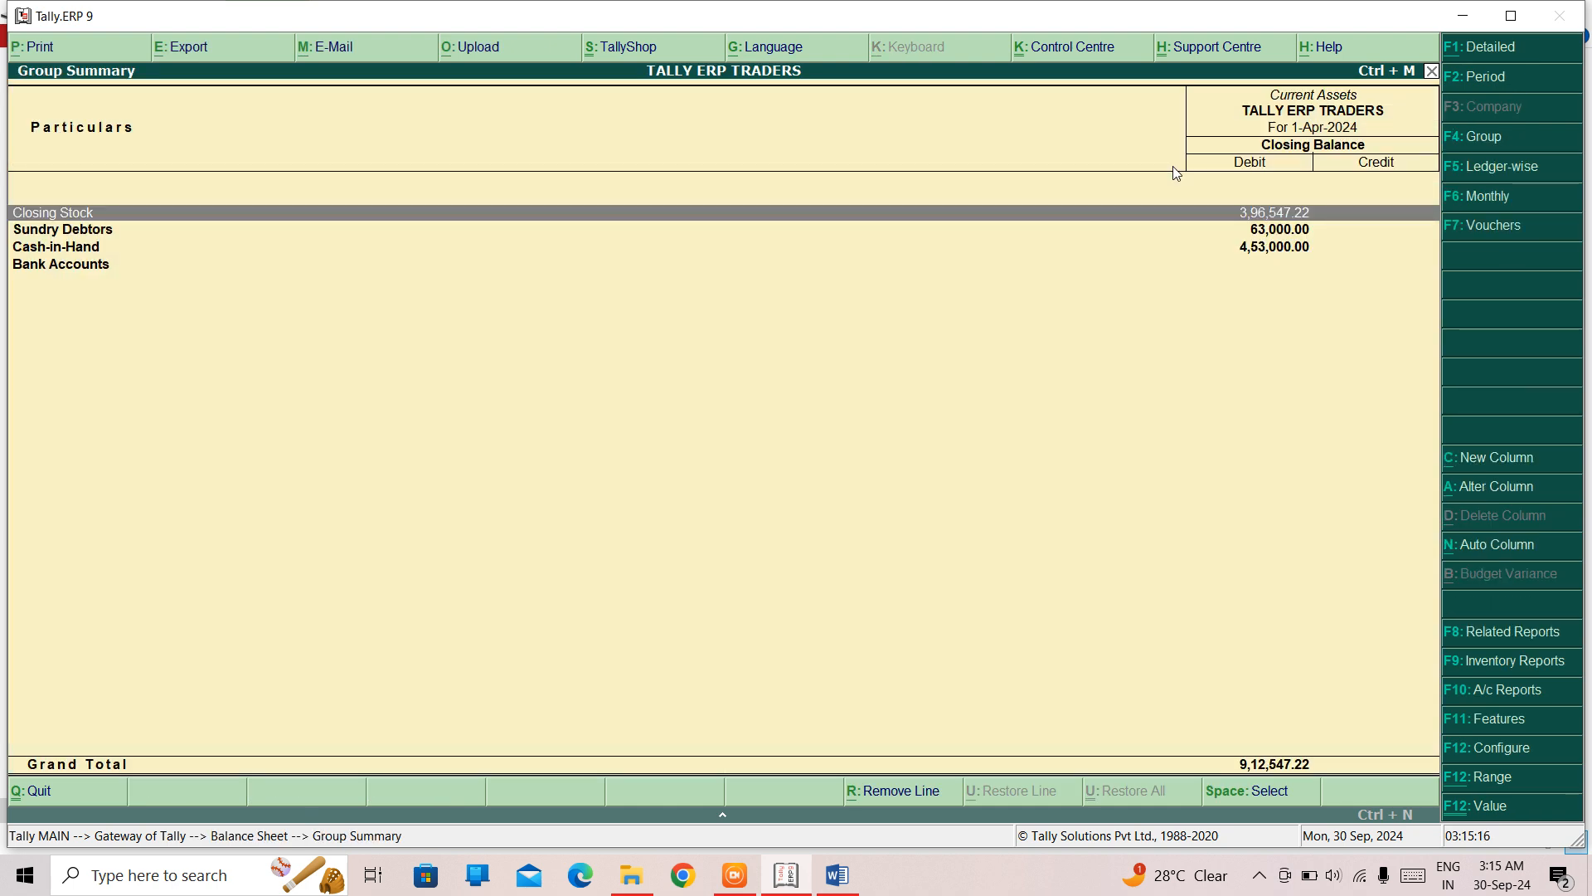
{"action": "key", "text": "Down"}
{"action": "key", "text": "Down"}
{"action": "key", "text": "Escape"}
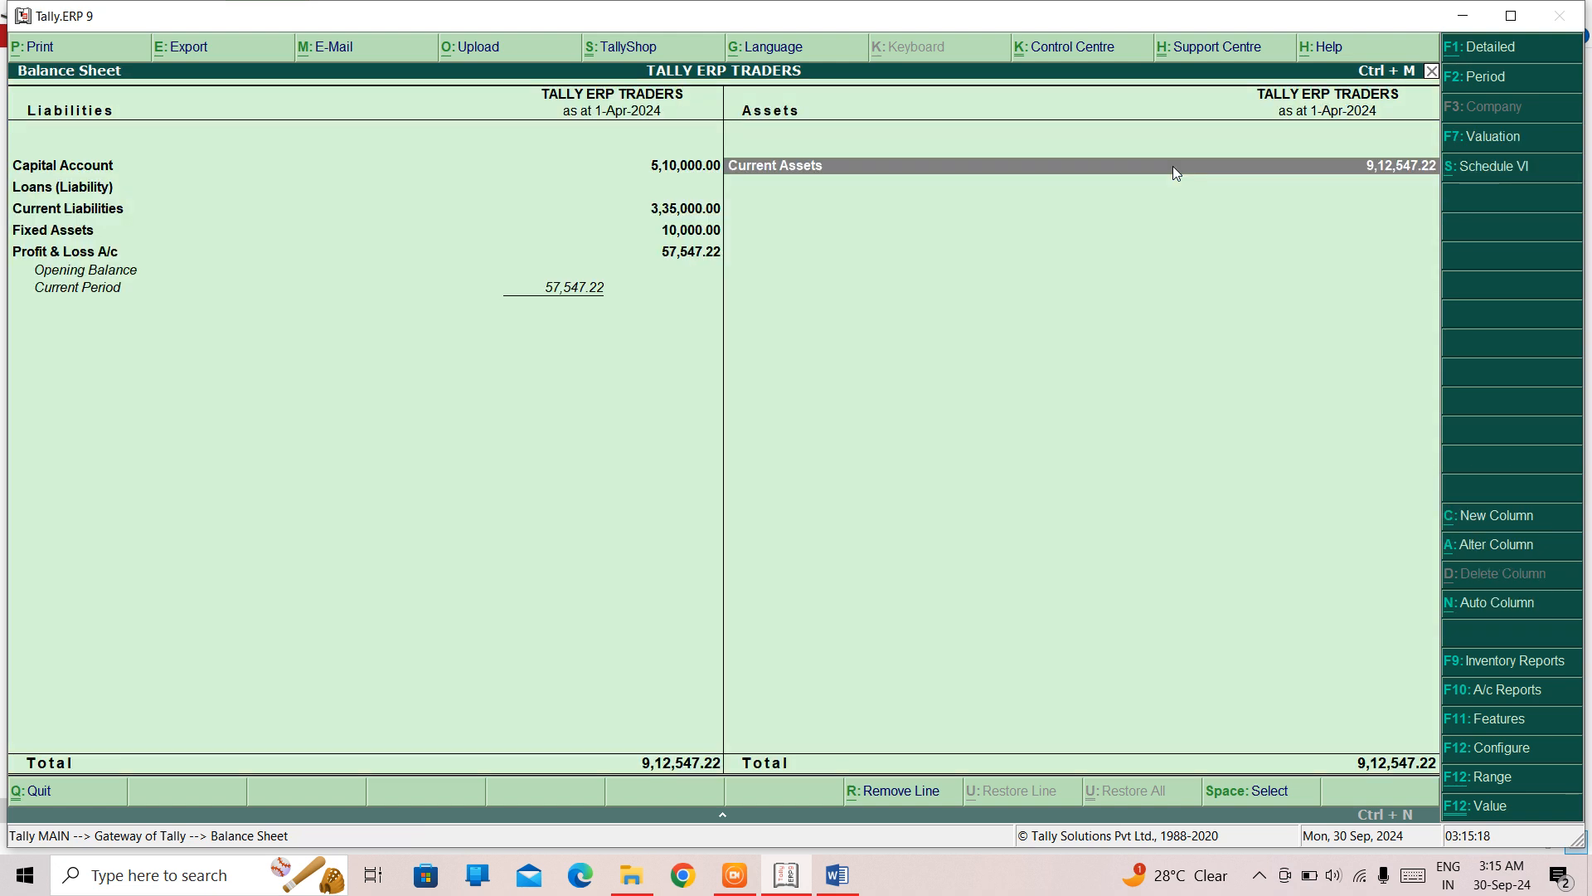
- Leave the Balance Sheet and open accounting voucher entry
{"action": "key", "text": "Escape"}
{"action": "key", "text": "Down"}
{"action": "key", "text": "Down"}
{"action": "key", "text": "Up"}
{"action": "key", "text": "Up"}
{"action": "key", "text": "Up"}
{"action": "key", "text": "Up"}
{"action": "key", "text": "Up"}
{"action": "key", "text": "Up"}
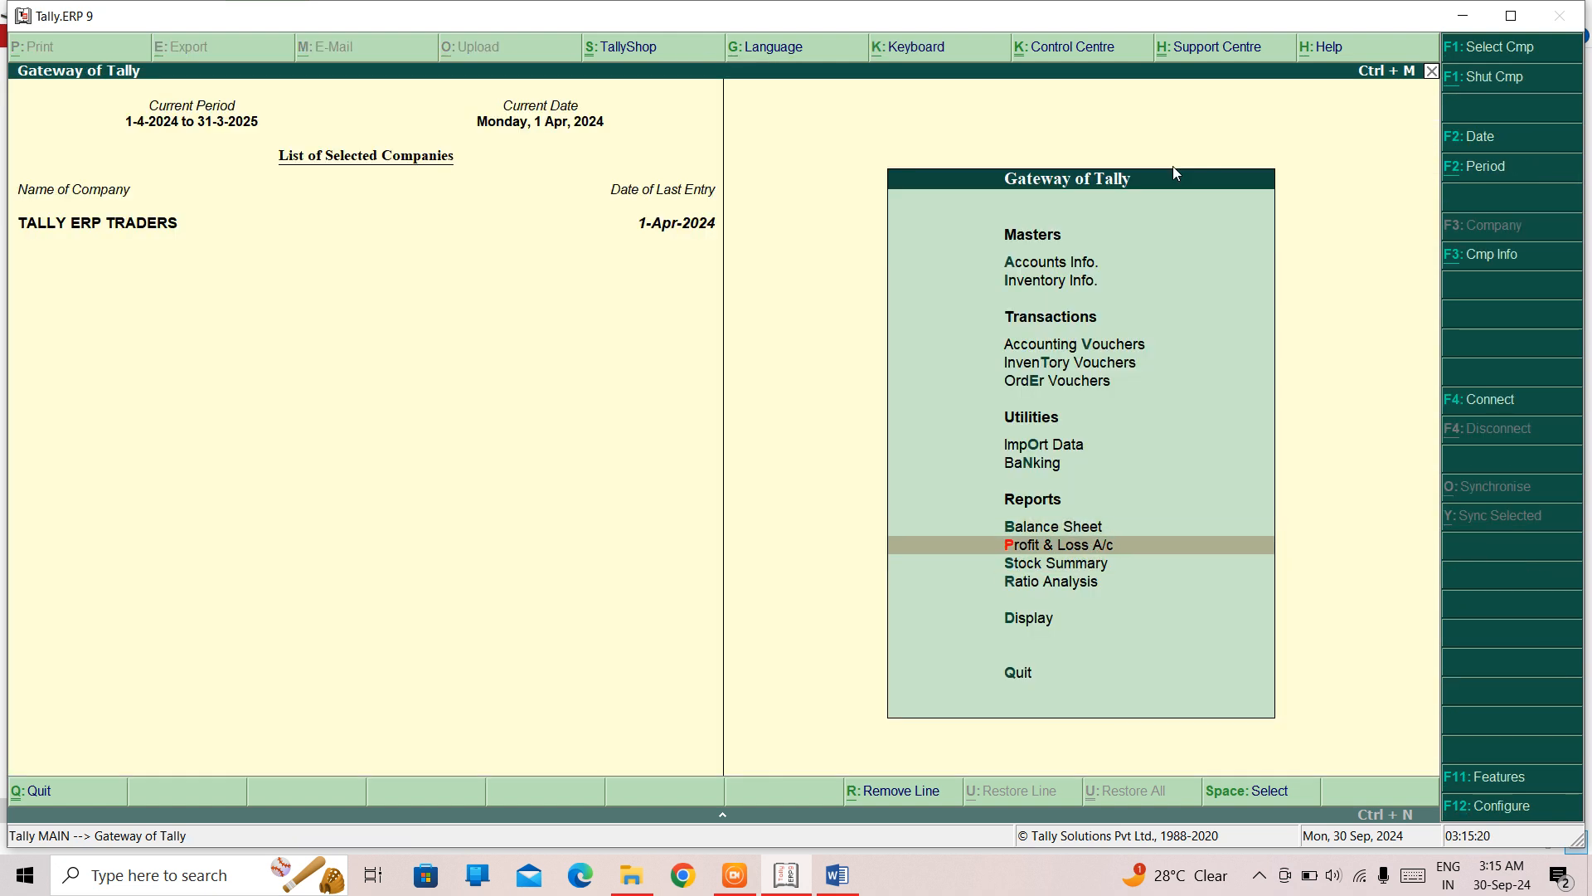
{"action": "key", "text": "Up"}
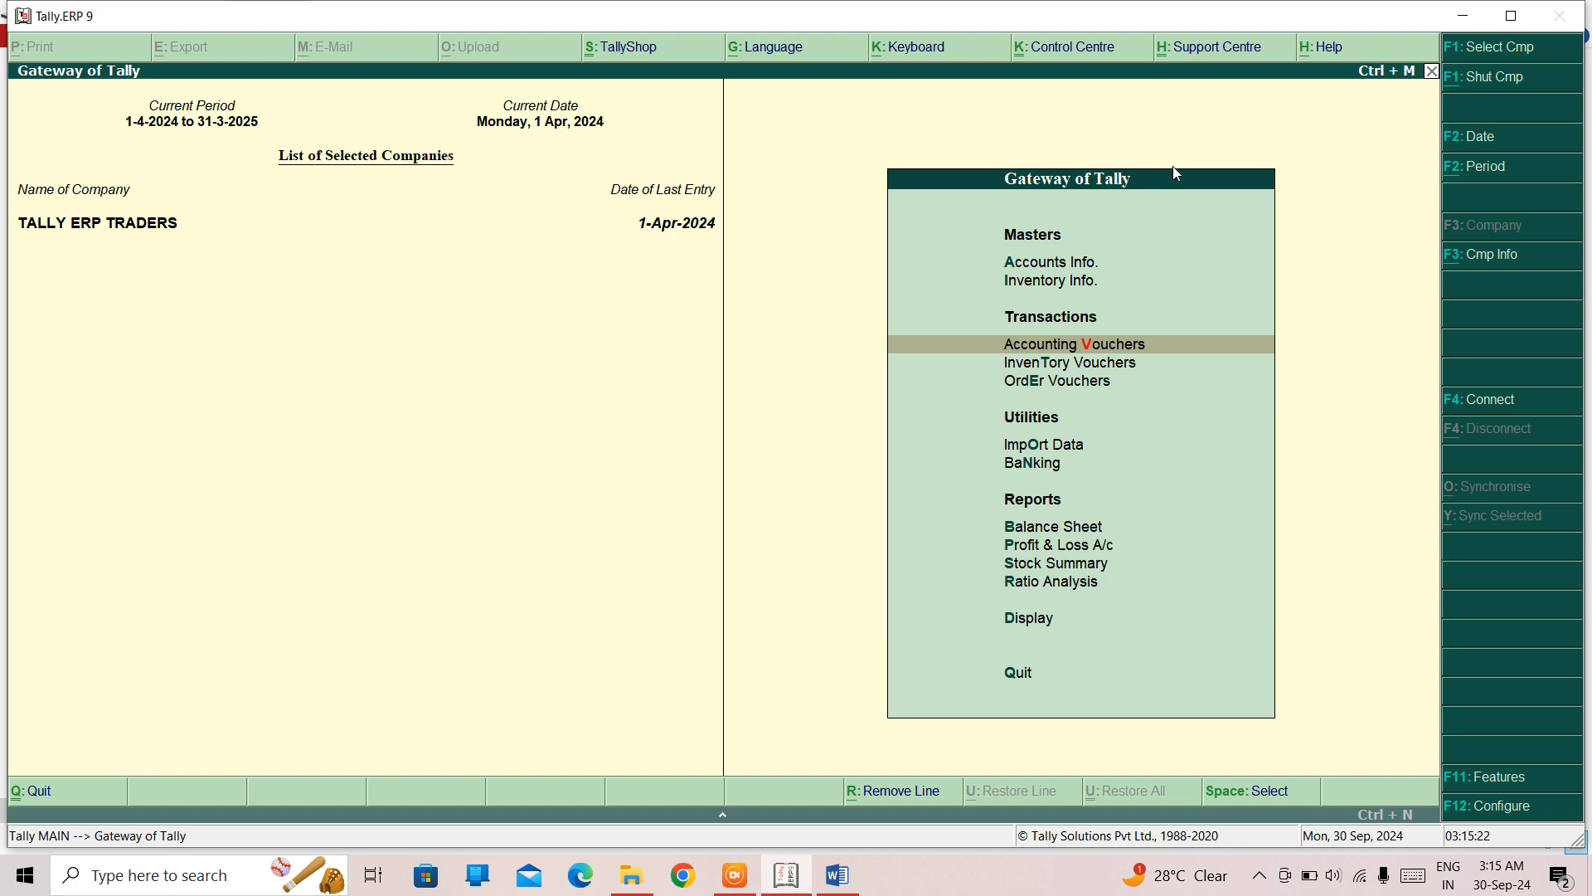
{"action": "key", "text": "Return"}
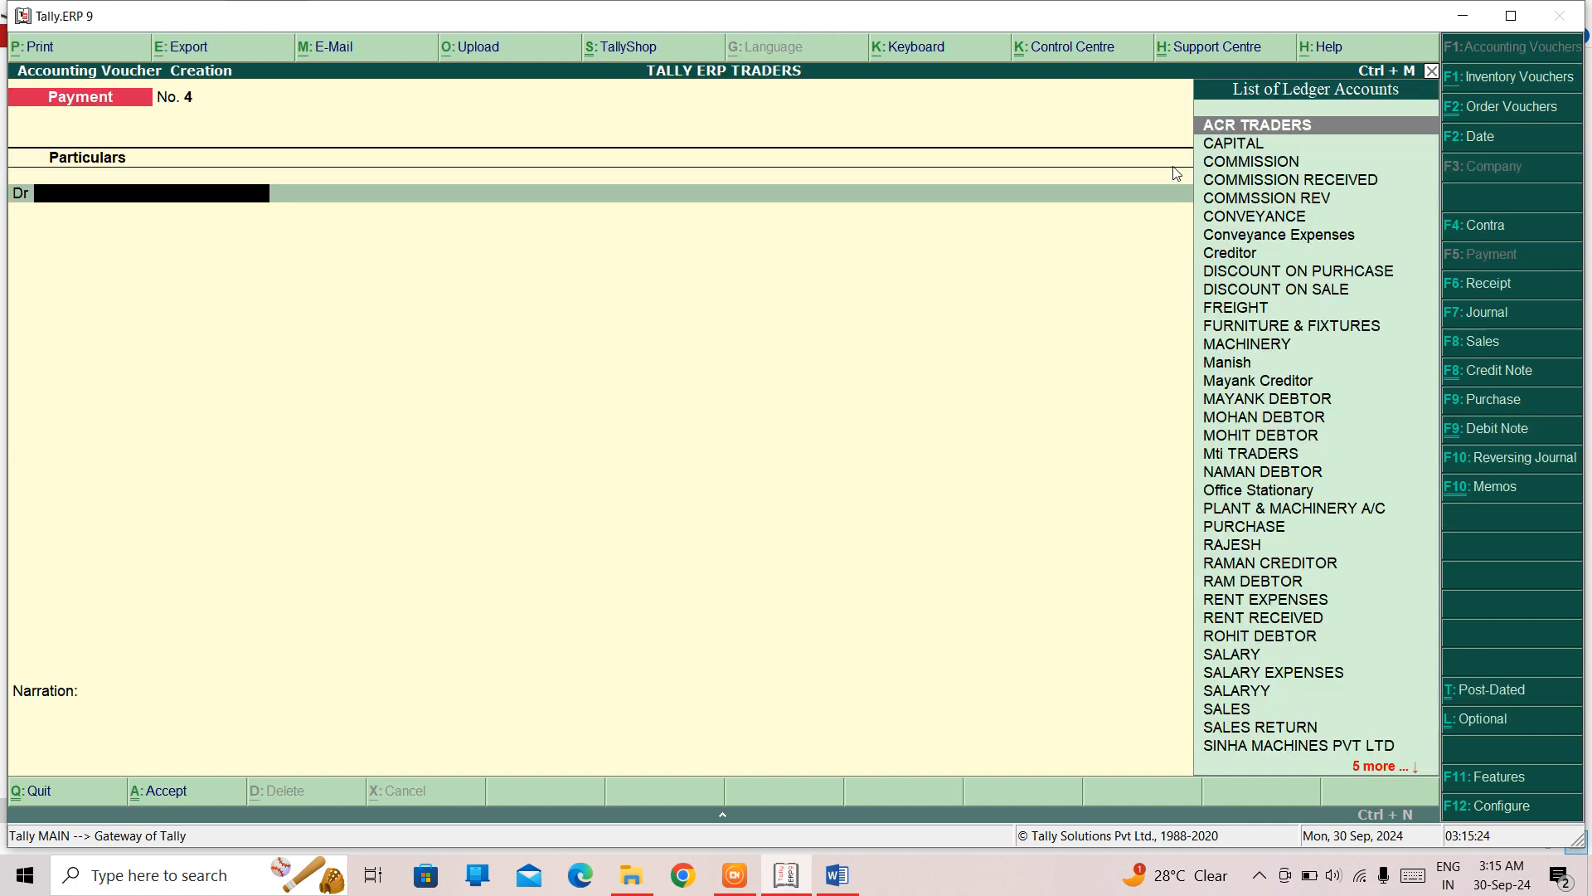
{"action": "type", "text": "CAS"}
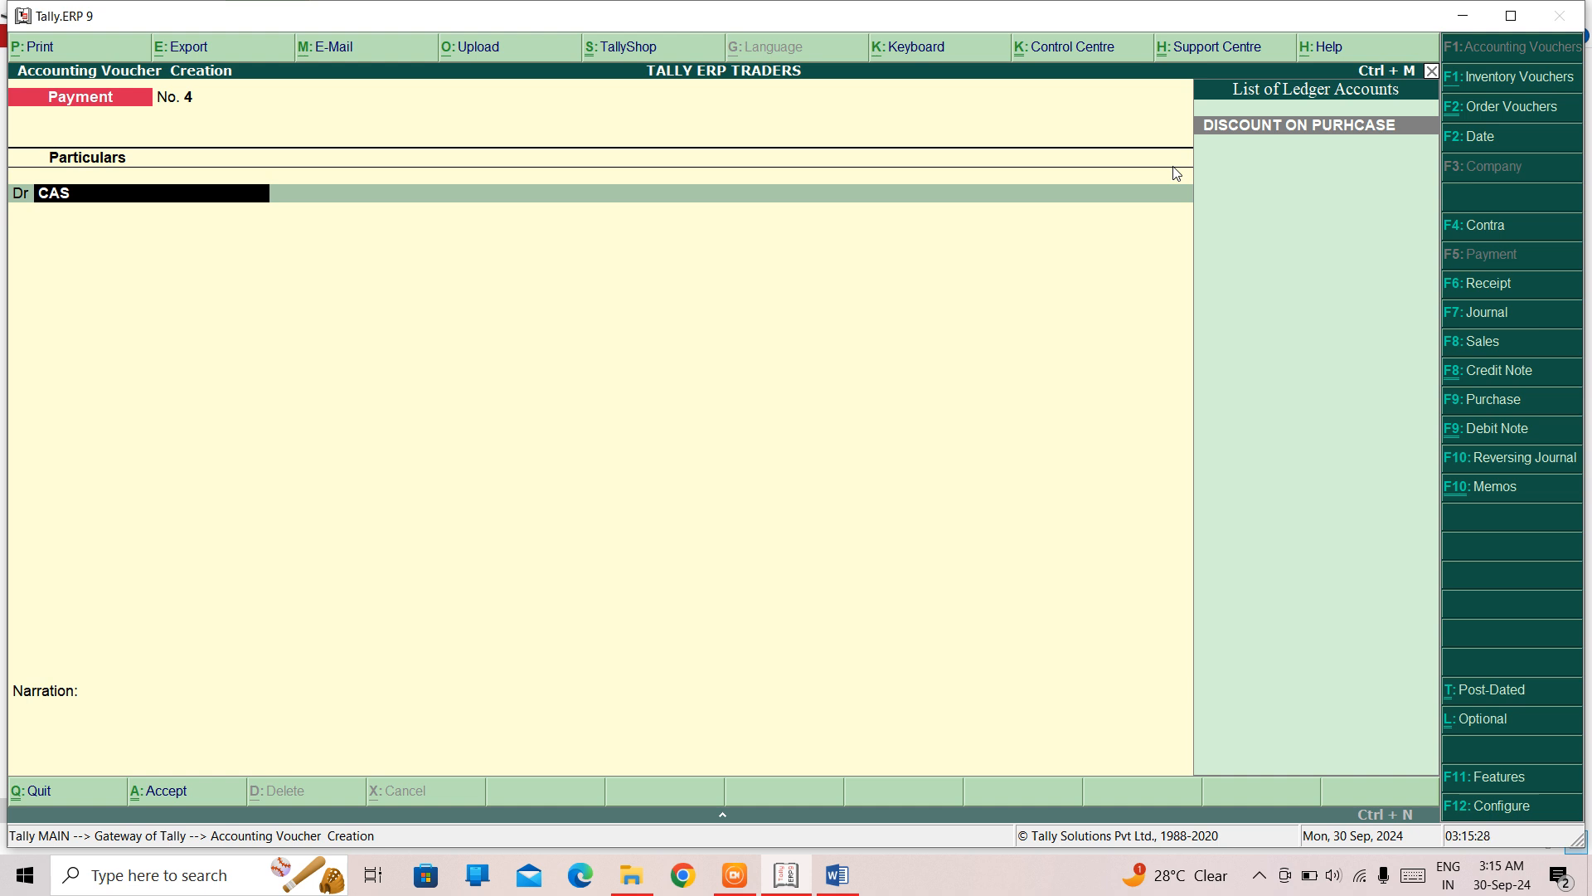
{"action": "key", "text": "BackSpace"}
{"action": "key", "text": "BackSpace"}
{"action": "key", "text": "BackSpace"}
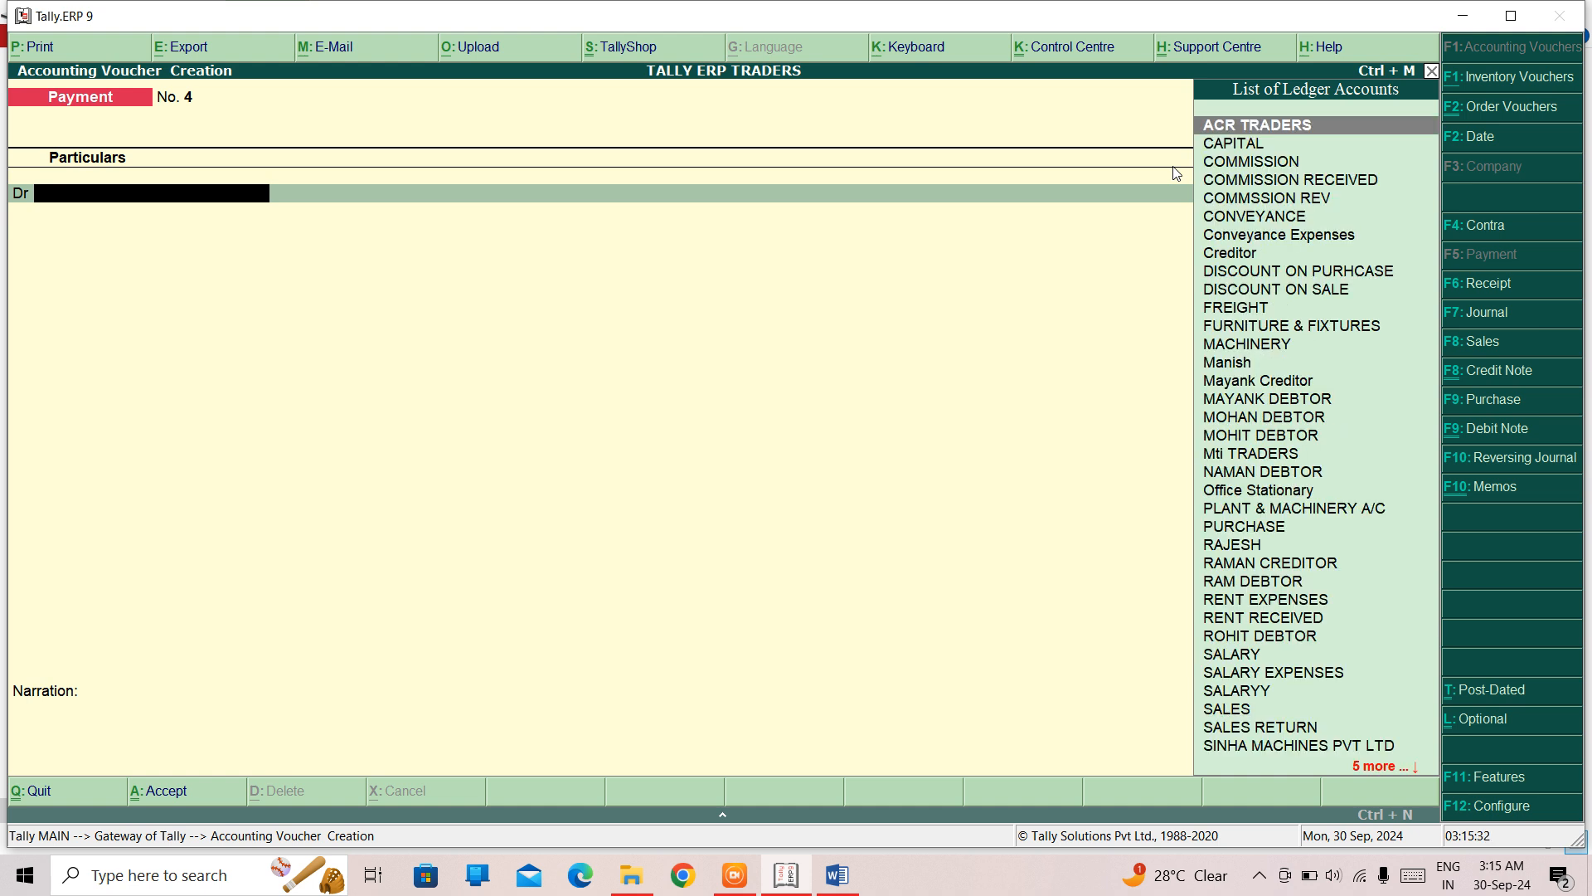
- Start a purchase voucher, select Cash as the party to check its current balance, and quit without saving
{"action": "key", "text": "F9"}
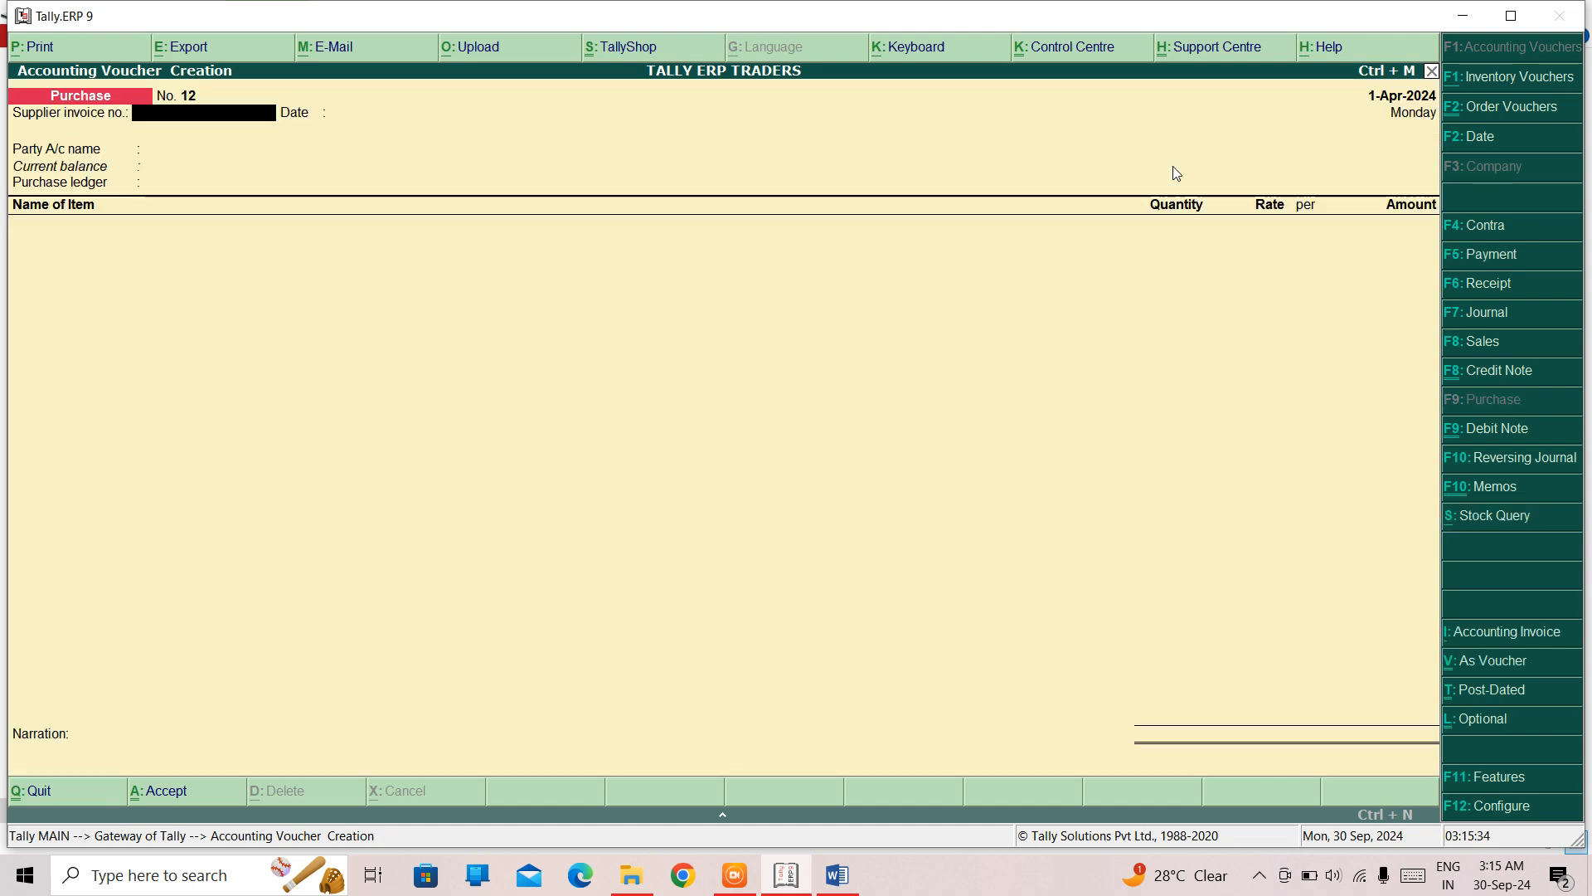
{"action": "key", "text": "Return"}
{"action": "key", "text": "Return"}
{"action": "key", "text": "Down"}
{"action": "key", "text": "Down"}
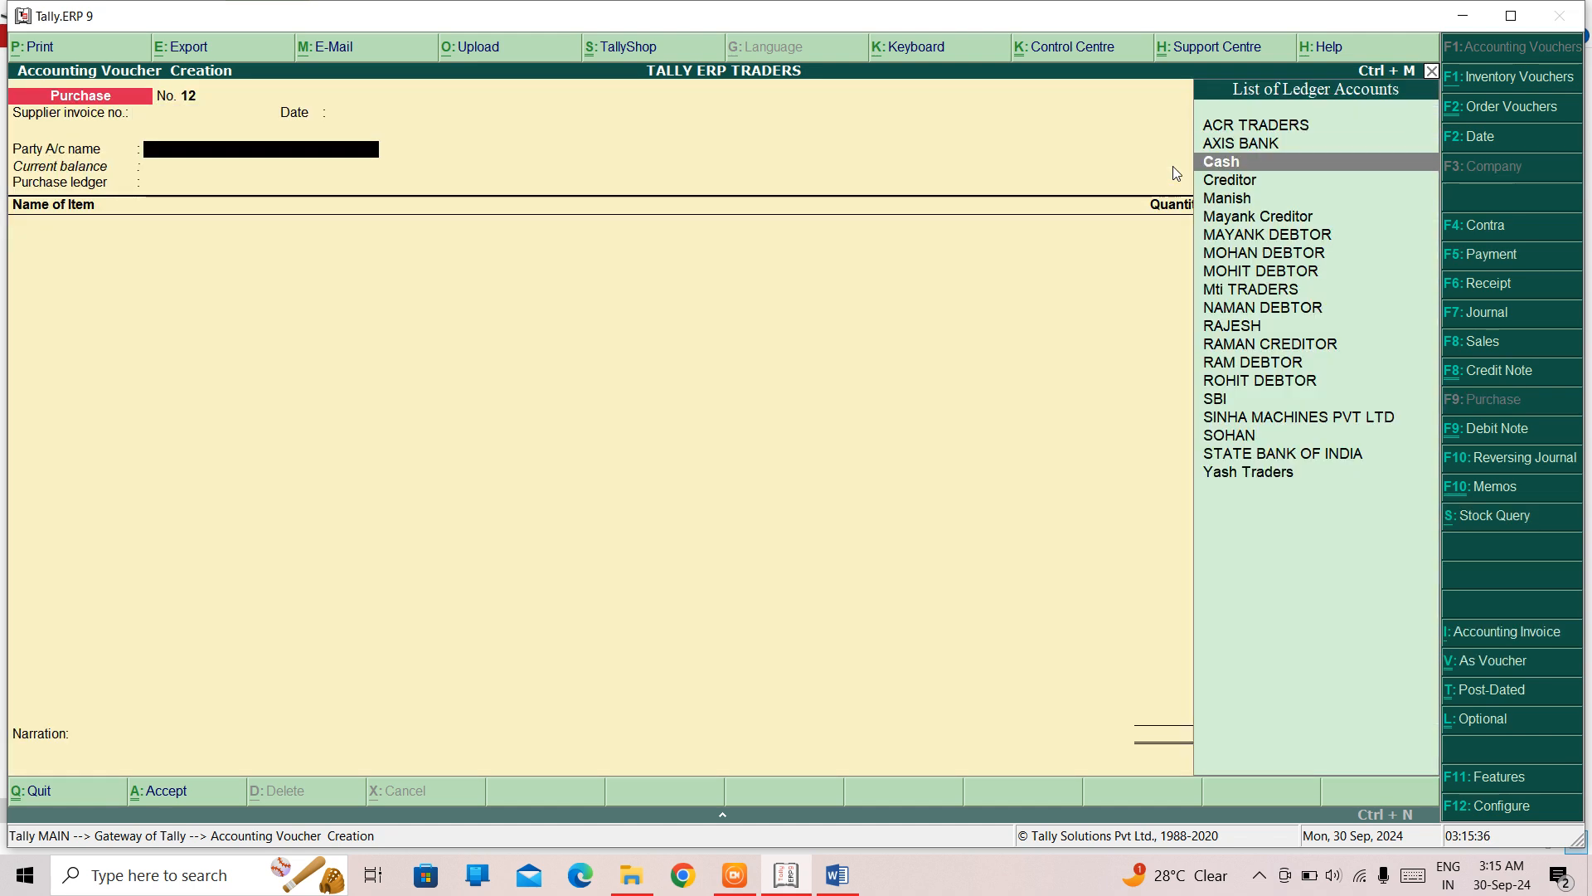
{"action": "key", "text": "Return"}
{"action": "key", "text": "Escape"}
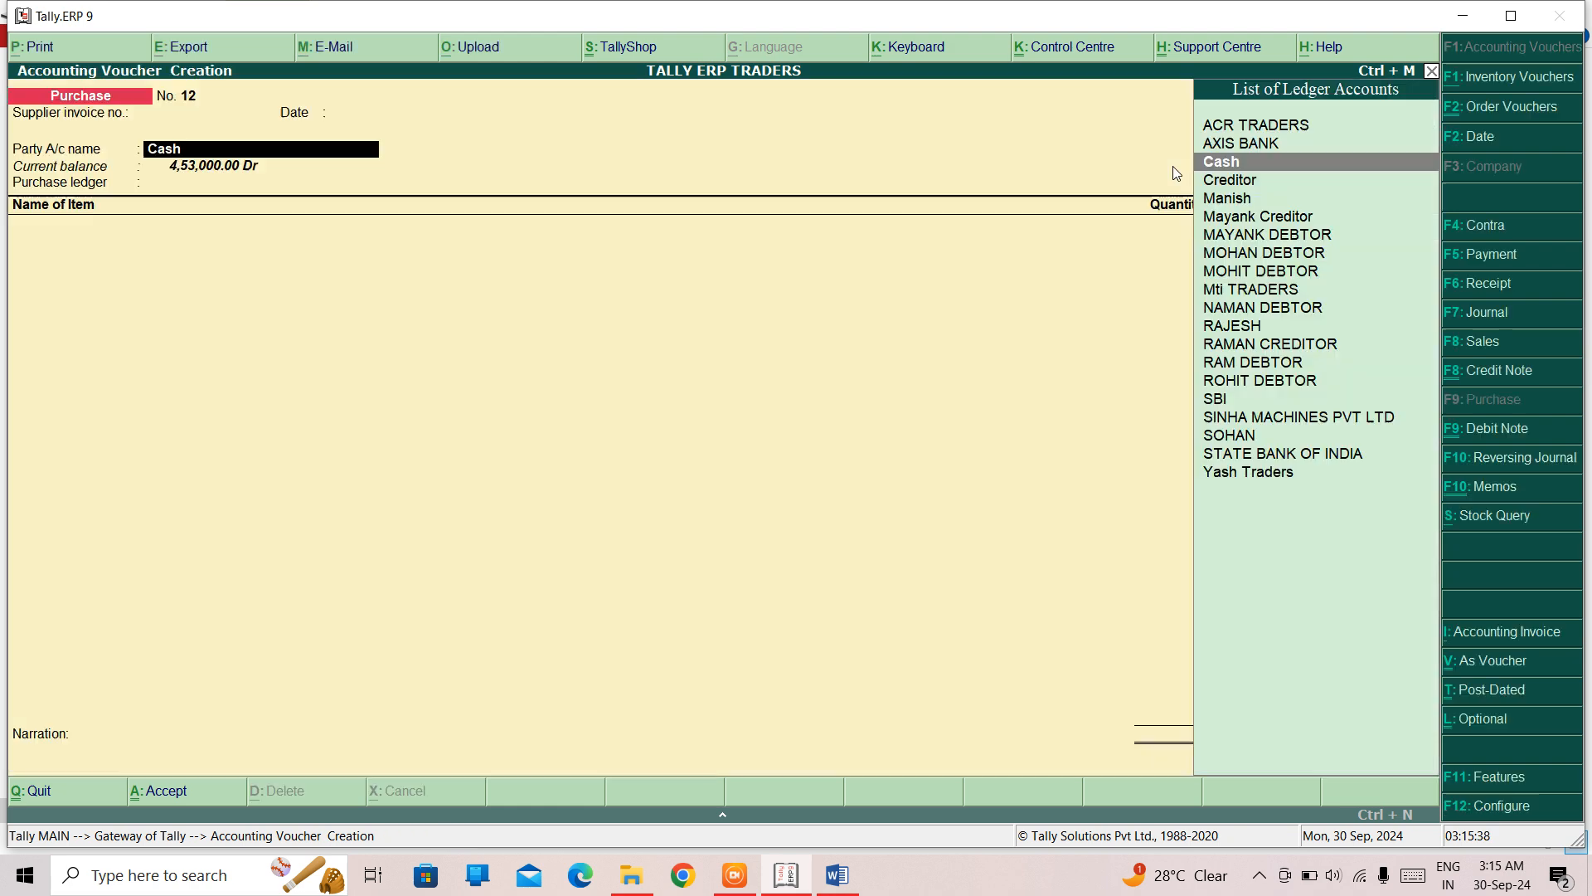
{"action": "key", "text": "Escape"}
{"action": "key", "text": "Escape"}
{"action": "key", "text": "Return"}
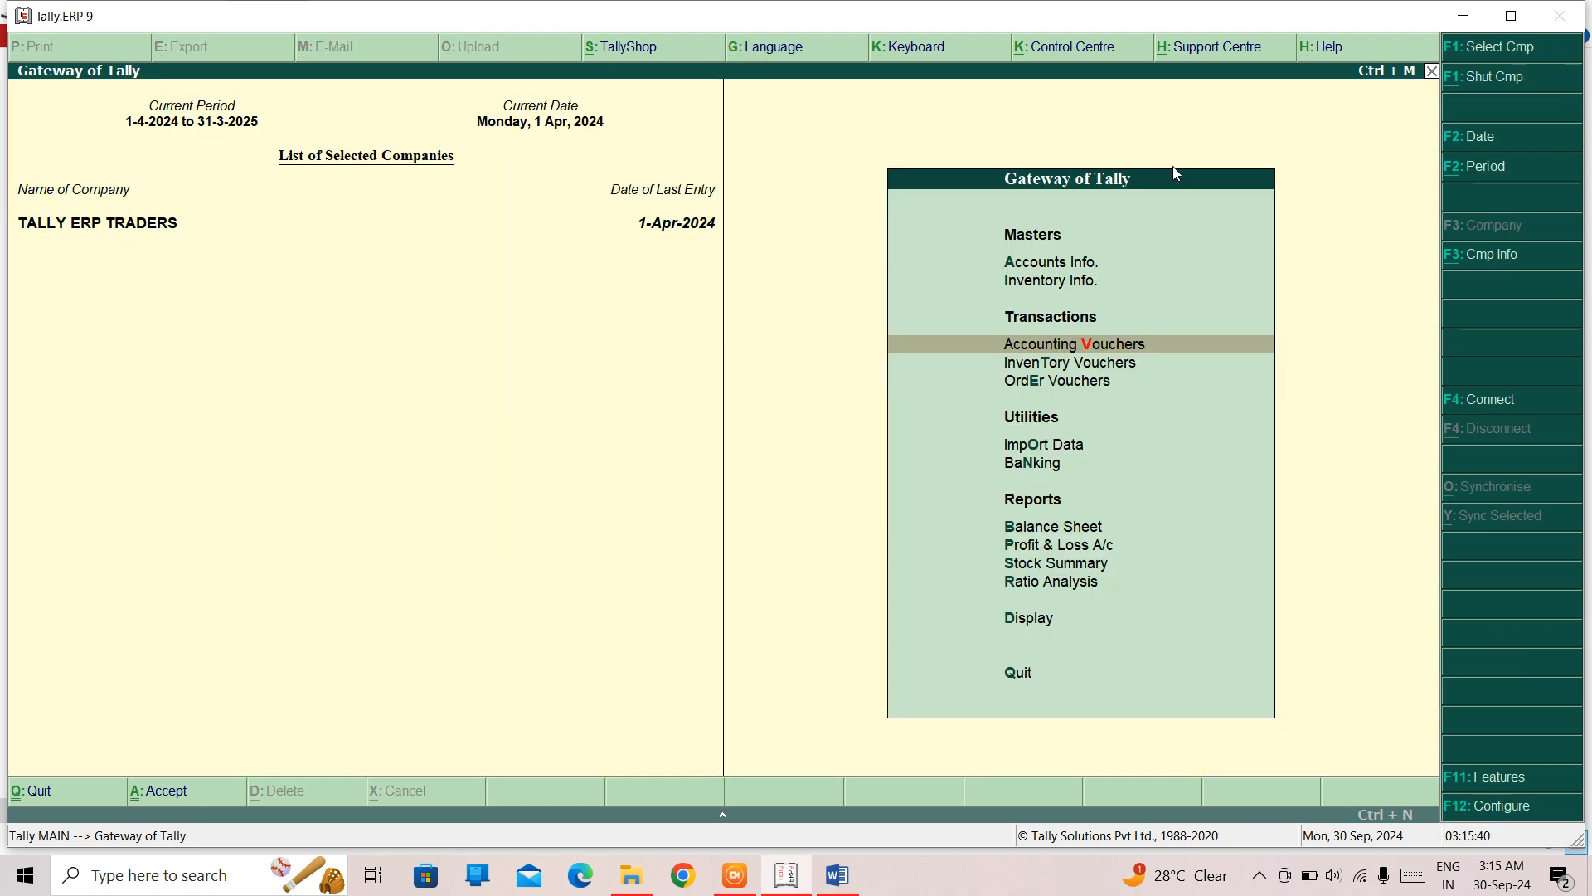
- Open the Day Book from the display reports
{"action": "key", "text": "Down"}
{"action": "key", "text": "Down"}
{"action": "key", "text": "Down"}
{"action": "key", "text": "Down"}
{"action": "key", "text": "Down"}
{"action": "key", "text": "Down"}
{"action": "key", "text": "Down"}
{"action": "key", "text": "Down"}
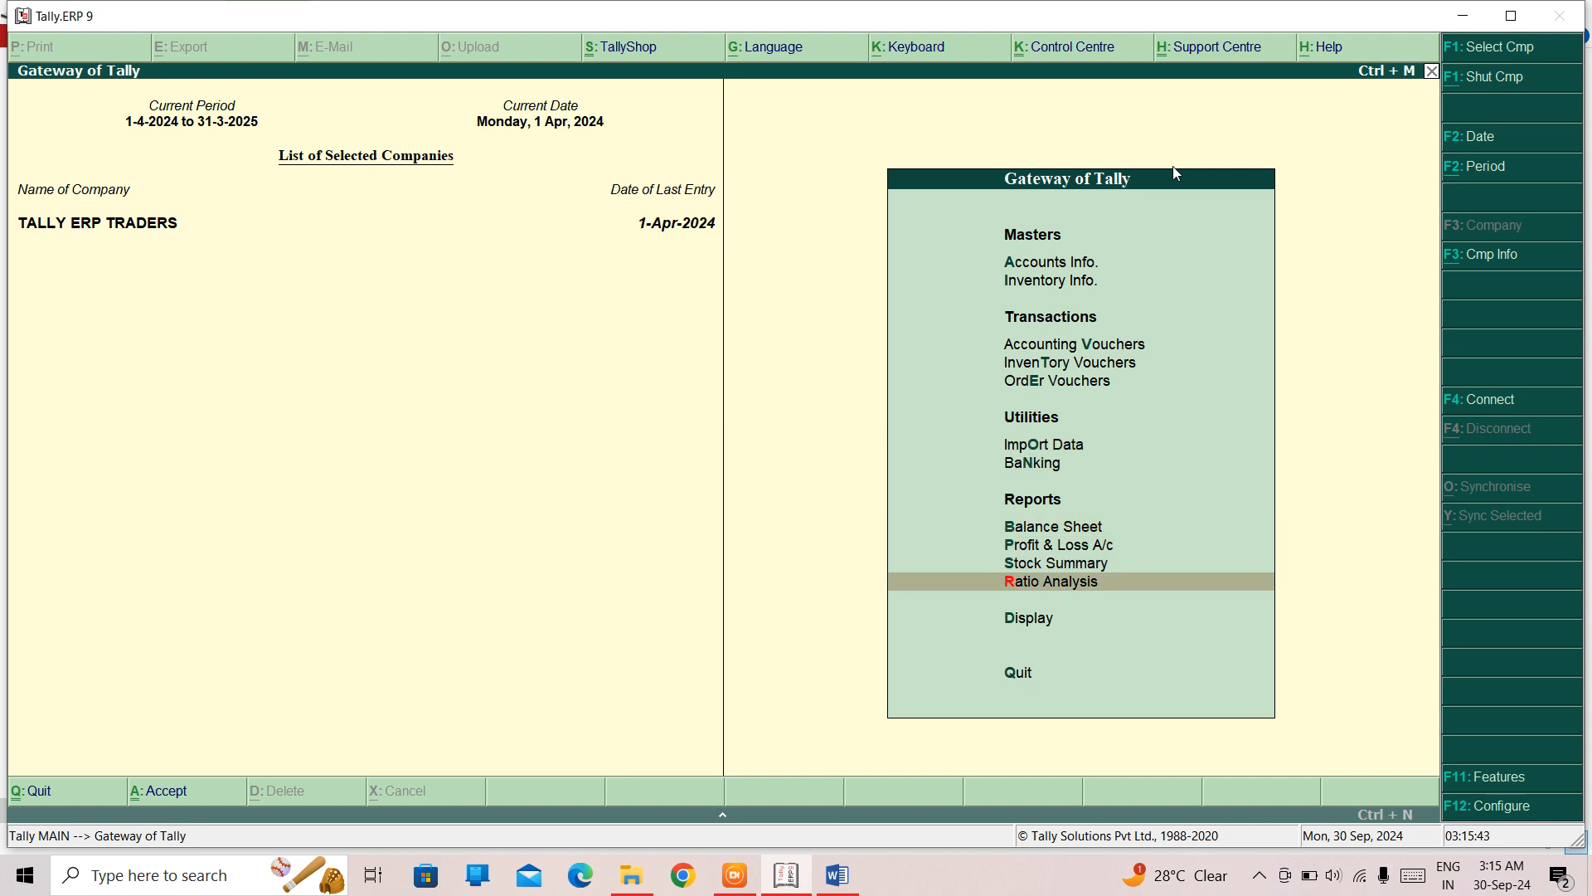
{"action": "key", "text": "Down"}
{"action": "key", "text": "Return"}
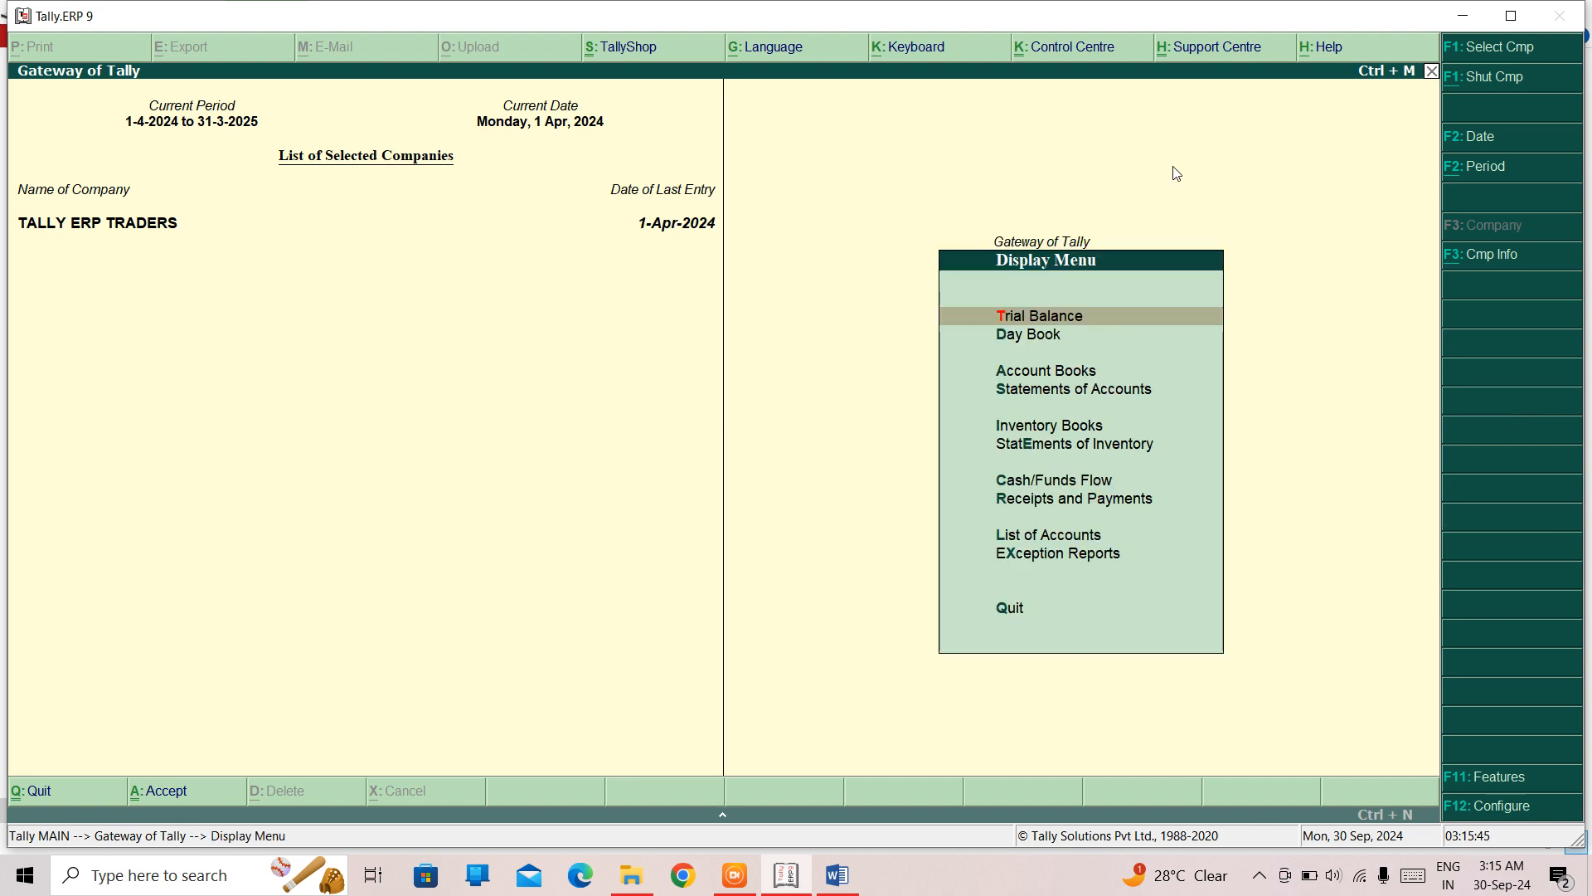
{"action": "key", "text": "Down"}
{"action": "key", "text": "Return"}
- Examine the vouchers listed in the Day Book to locate the salary payment
{"action": "key", "text": "Down"}
{"action": "key", "text": "Down"}
{"action": "key", "text": "Down"}
{"action": "key", "text": "Down"}
{"action": "key", "text": "Down"}
{"action": "key", "text": "Down"}
{"action": "key", "text": "Down"}
{"action": "key", "text": "Down"}
{"action": "key", "text": "Down"}
{"action": "key", "text": "Down"}
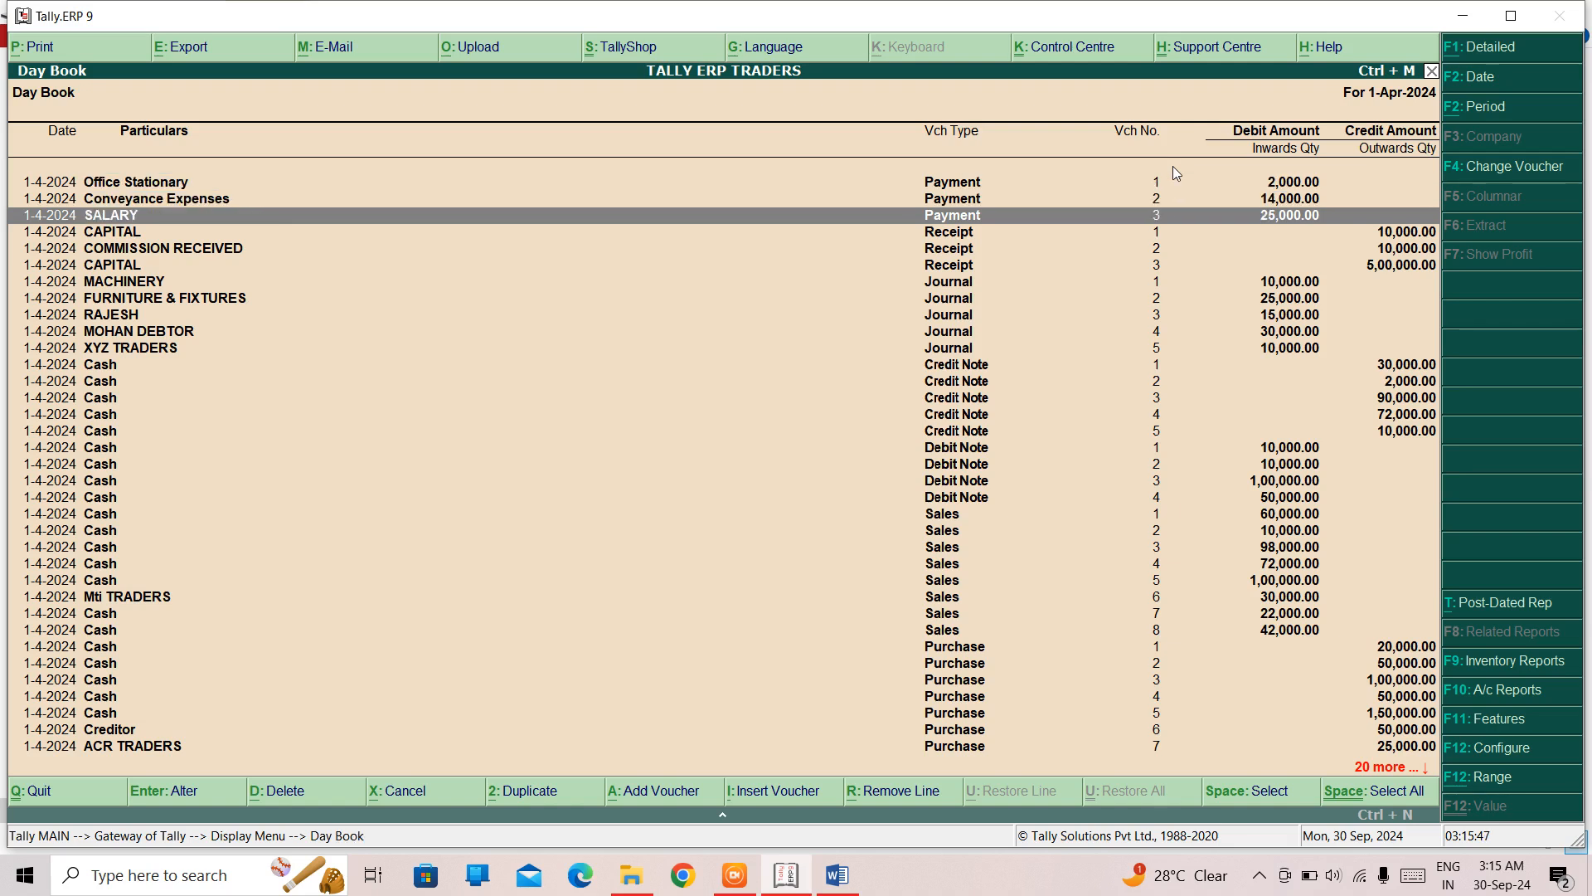
{"action": "key", "text": "Down"}
{"action": "key", "text": "Down"}
{"action": "key", "text": "Down"}
{"action": "key", "text": "Down"}
{"action": "key", "text": "Down"}
{"action": "key", "text": "Down"}
{"action": "key", "text": "Down"}
{"action": "key", "text": "Down"}
{"action": "key", "text": "Down"}
{"action": "key", "text": "Down"}
{"action": "key", "text": "Down"}
{"action": "key", "text": "Down"}
{"action": "key", "text": "Down"}
{"action": "key", "text": "Down"}
{"action": "key", "text": "Down"}
{"action": "key", "text": "Down"}
{"action": "key", "text": "Down"}
{"action": "key", "text": "Down"}
{"action": "key", "text": "Down"}
{"action": "key", "text": "Down"}
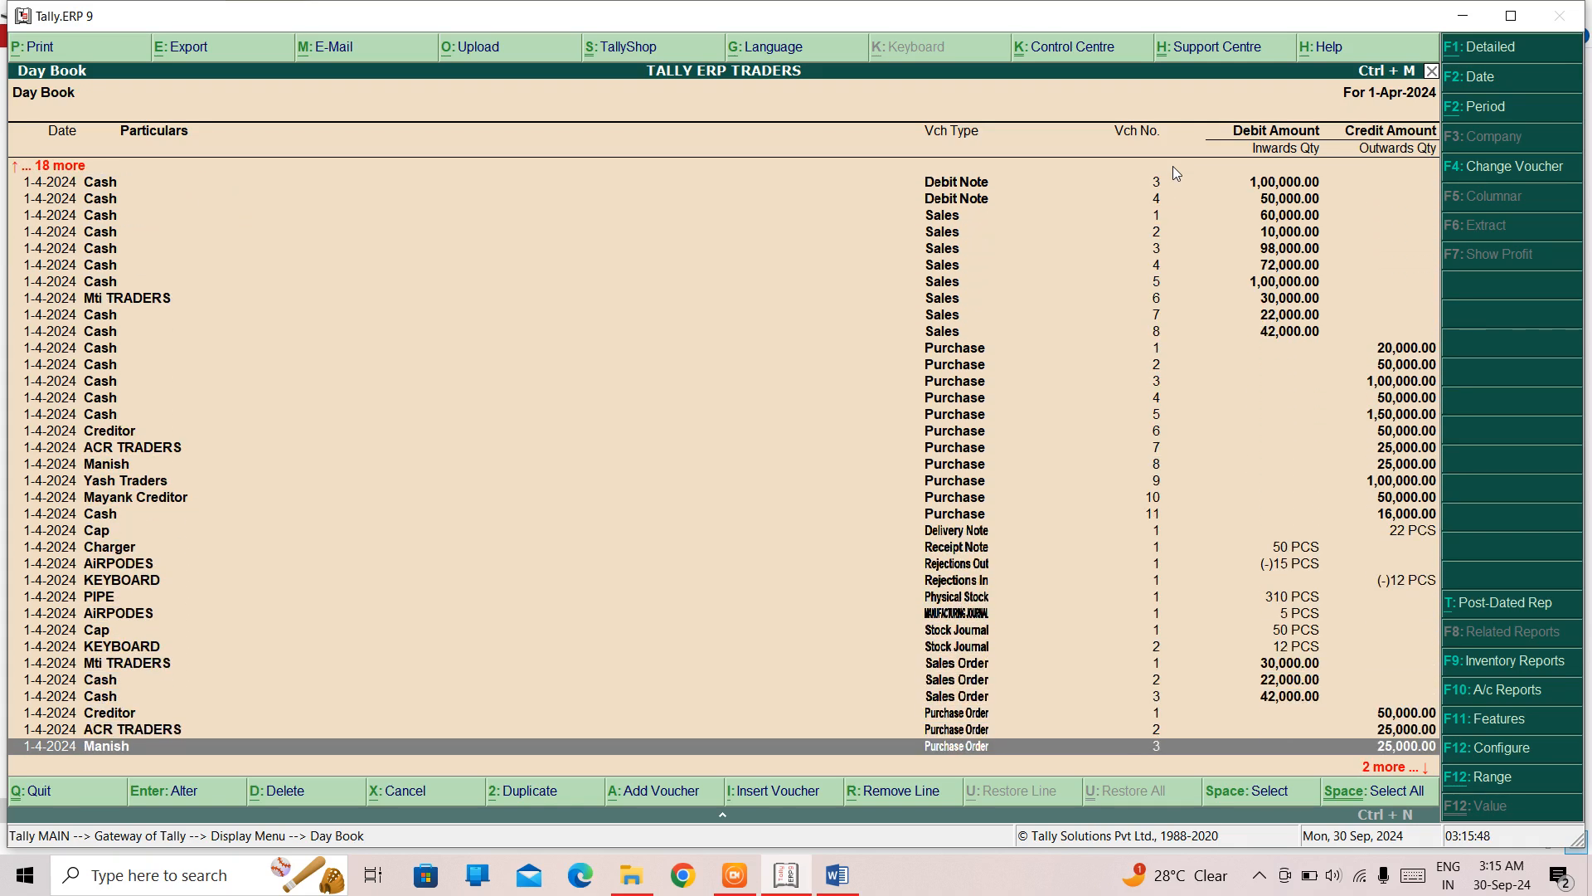
{"action": "key", "text": "Up"}
{"action": "key", "text": "Up"}
{"action": "key", "text": "Up"}
{"action": "key", "text": "Up"}
{"action": "key", "text": "Up"}
{"action": "key", "text": "Up"}
{"action": "key", "text": "Up"}
{"action": "key", "text": "Up"}
{"action": "key", "text": "Up"}
{"action": "key", "text": "Up"}
{"action": "key", "text": "Up"}
{"action": "key", "text": "Up"}
{"action": "key", "text": "Up"}
{"action": "key", "text": "Up"}
{"action": "key", "text": "Up"}
{"action": "key", "text": "Up"}
{"action": "key", "text": "Up"}
{"action": "key", "text": "Up"}
{"action": "key", "text": "Up"}
{"action": "key", "text": "Up"}
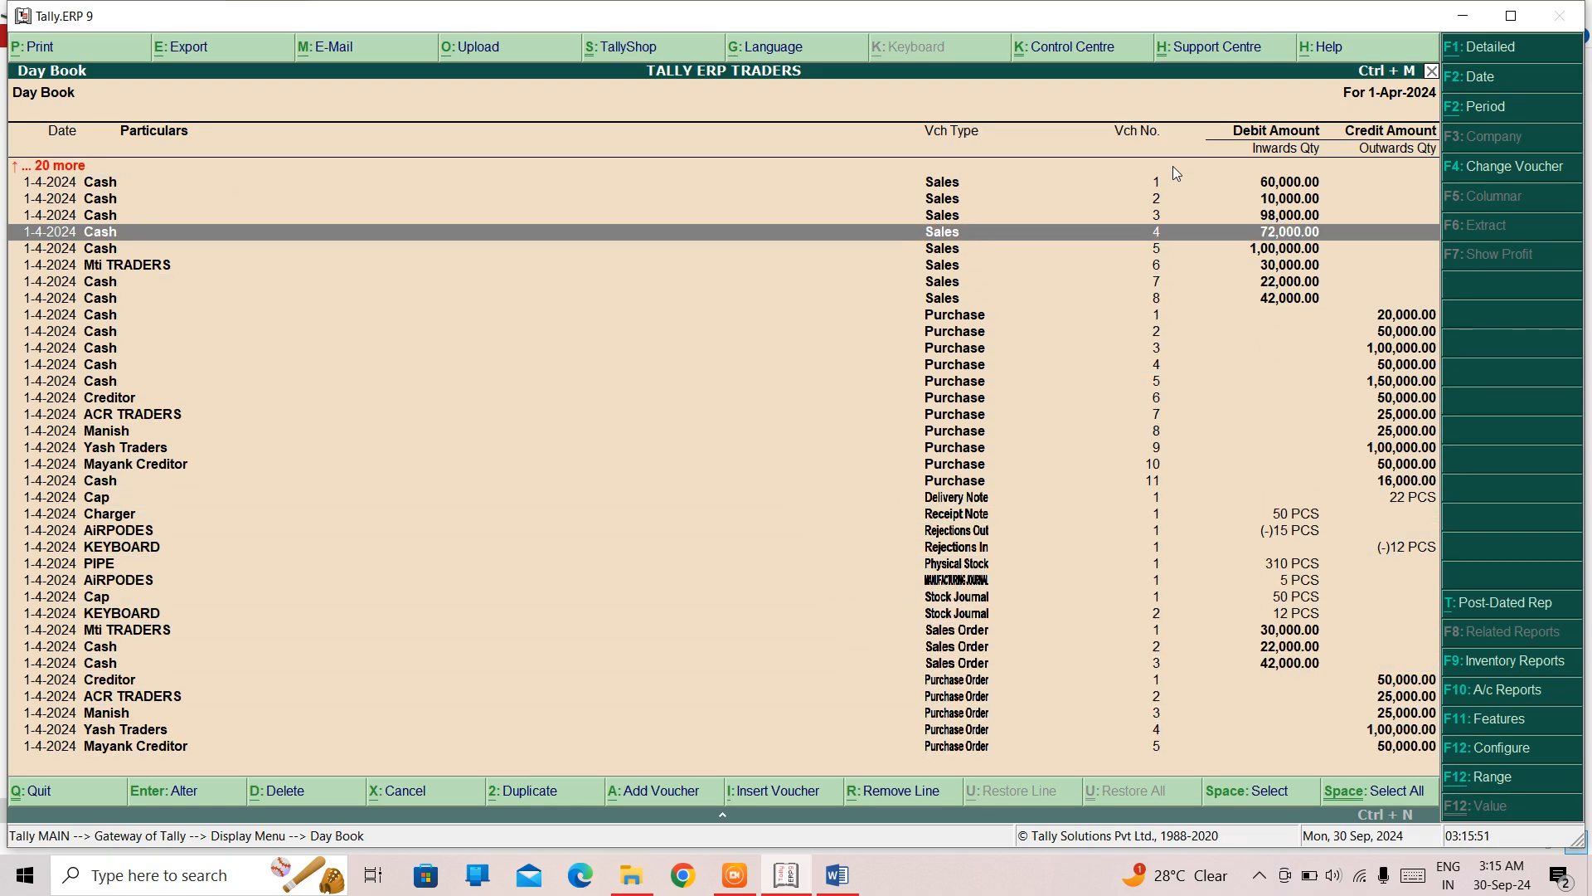
{"action": "key", "text": "Up"}
{"action": "key", "text": "Up"}
{"action": "key", "text": "Up"}
{"action": "key", "text": "Up"}
{"action": "key", "text": "Up"}
{"action": "key", "text": "Up"}
{"action": "key", "text": "Up"}
{"action": "key", "text": "Up"}
{"action": "key", "text": "Up"}
{"action": "key", "text": "Up"}
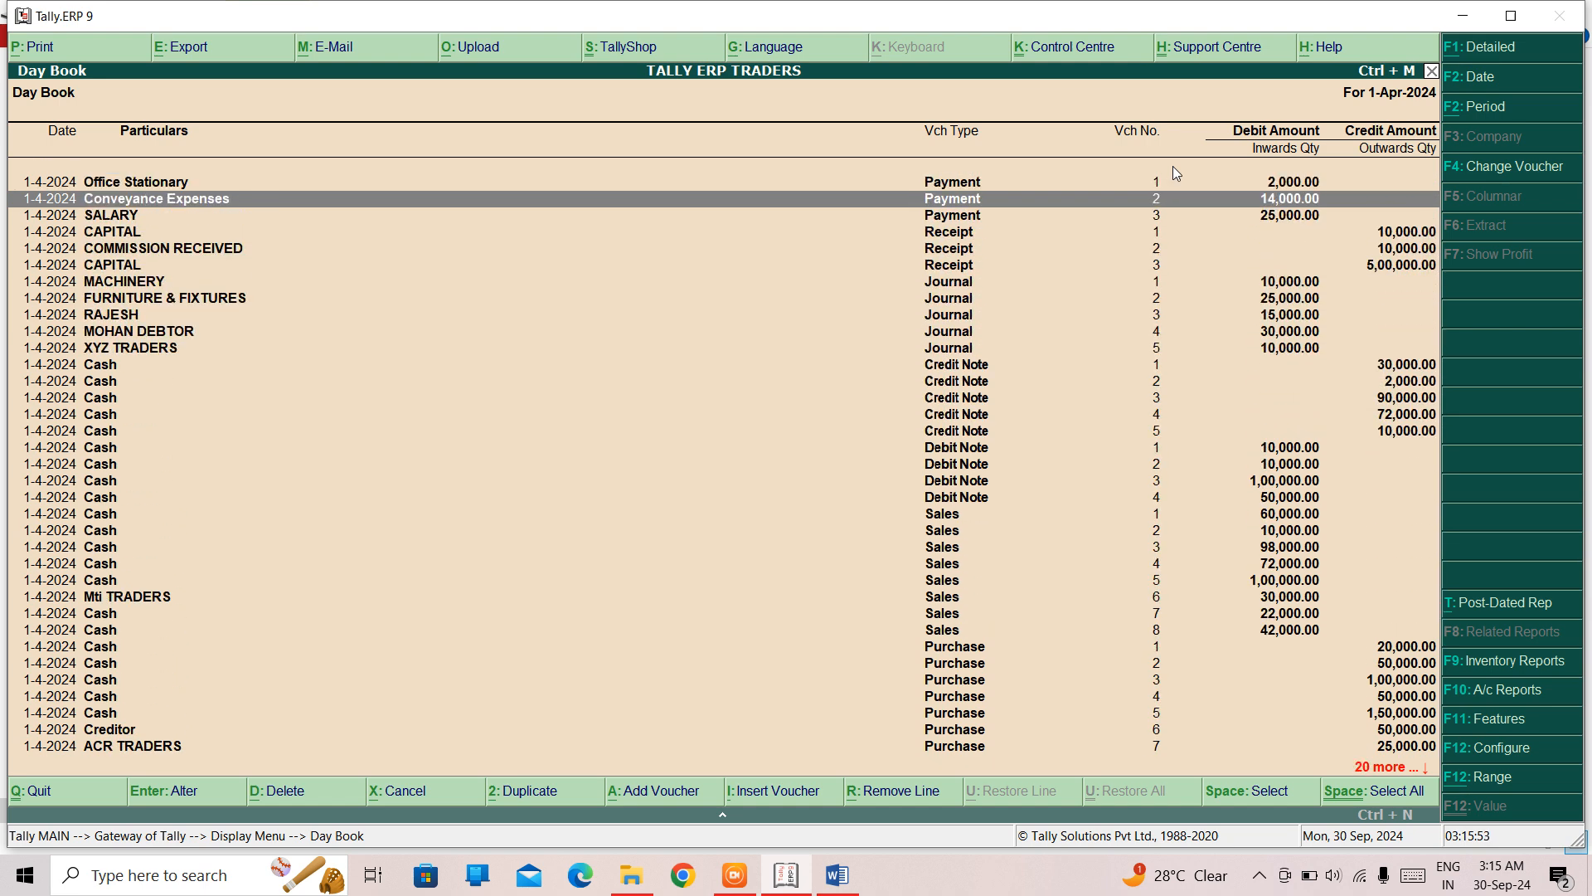
- Open the SALARY payment voucher from the Day Book, mark it as optional and save it
{"action": "key", "text": "Up"}
{"action": "key", "text": "Down"}
{"action": "key", "text": "Down"}
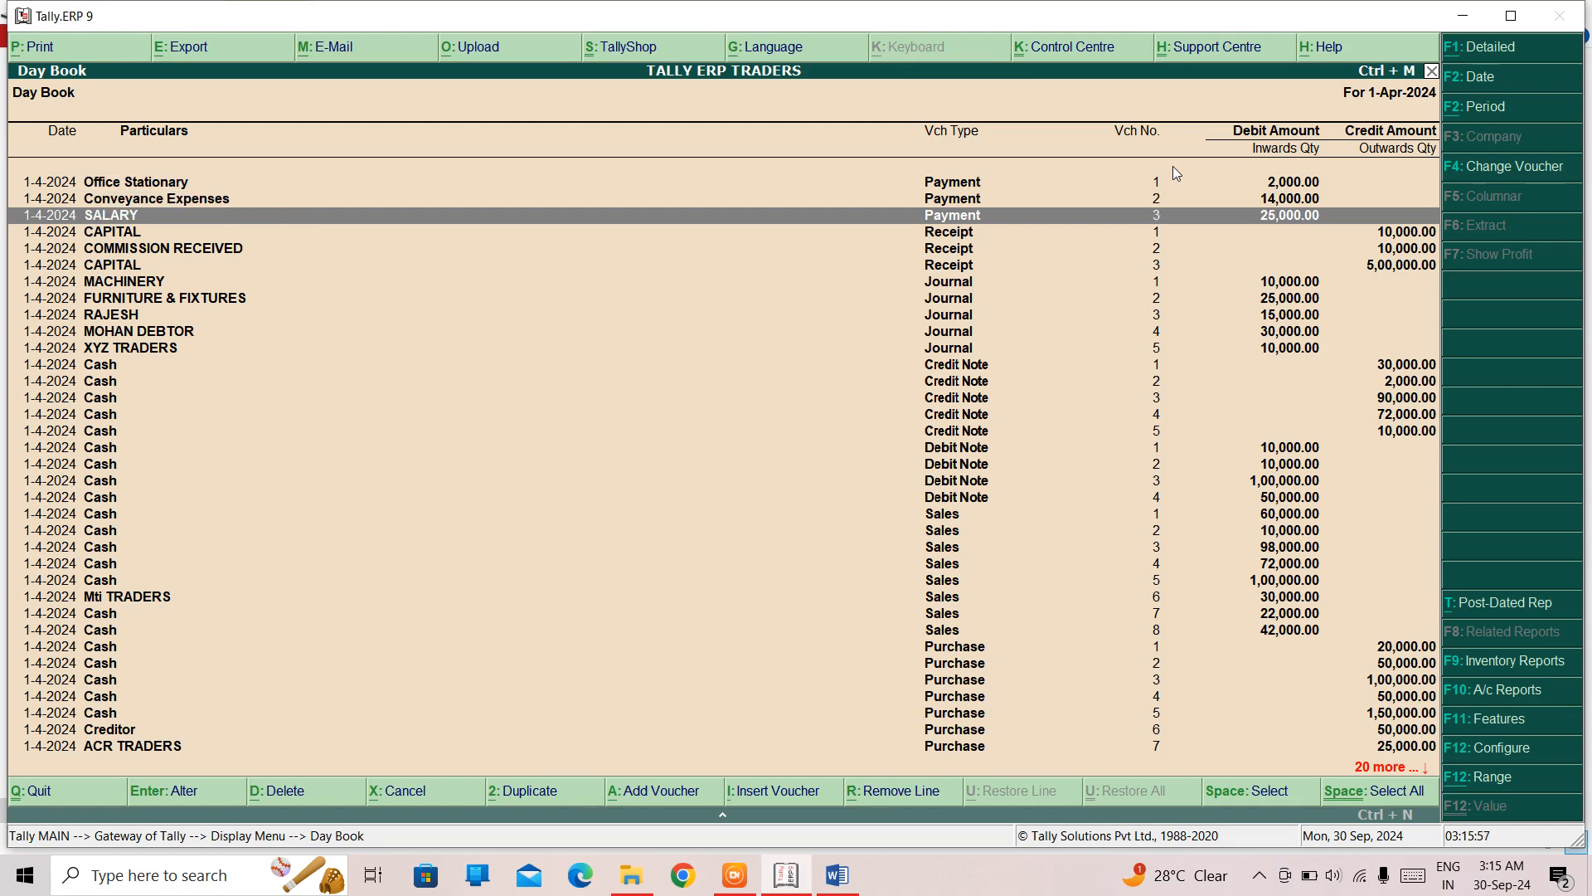
{"action": "key", "text": "Return"}
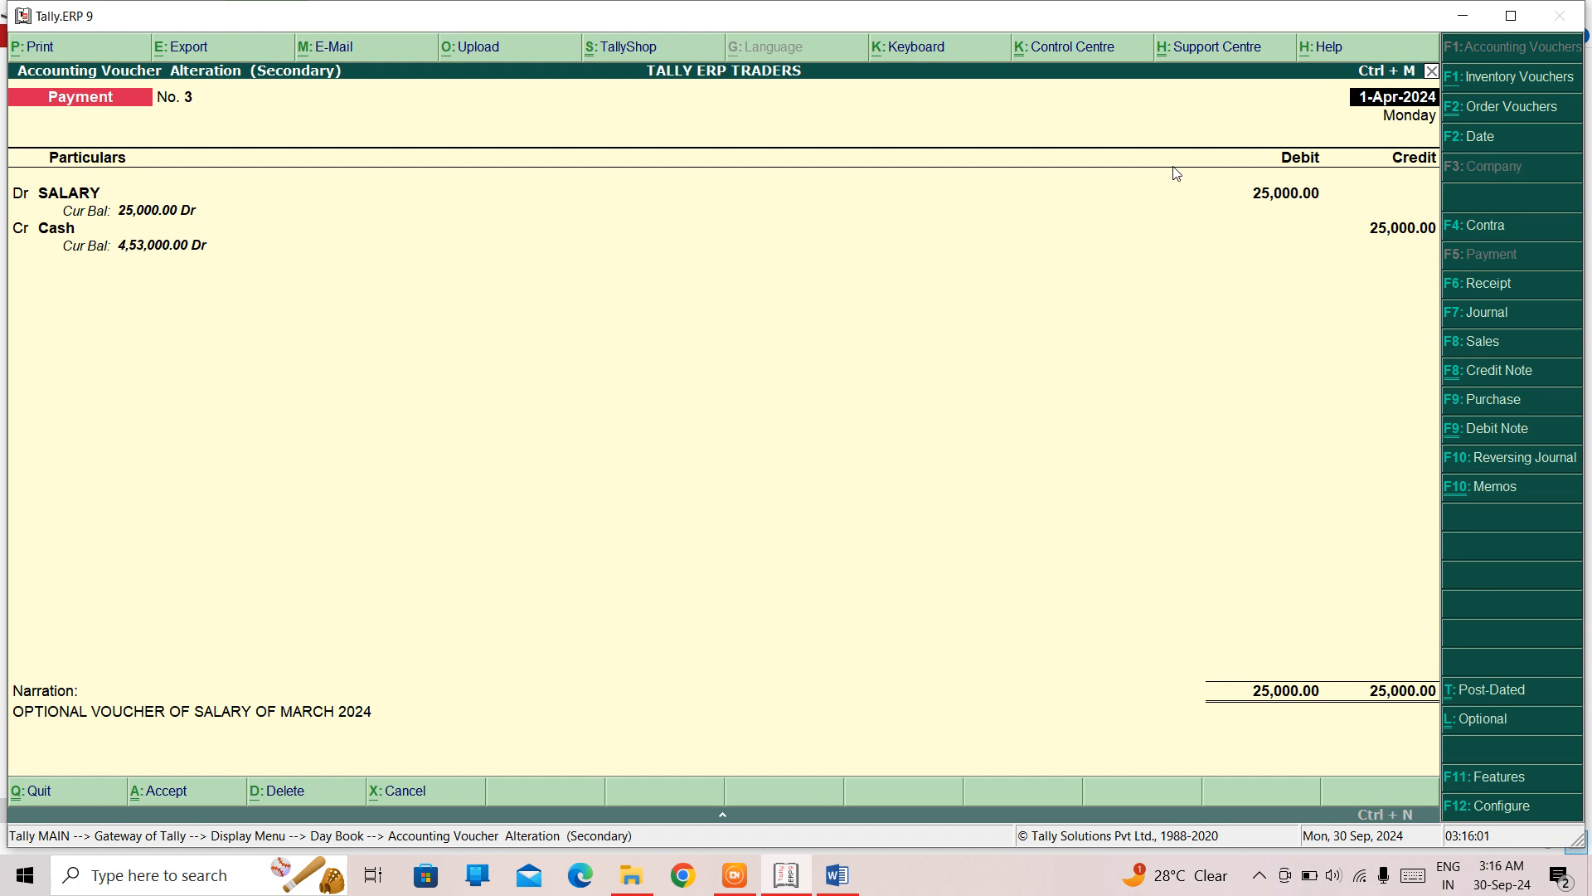
{"action": "left_click", "coordinate": [1467, 720]}
{"action": "key", "text": "ctrl+a"}
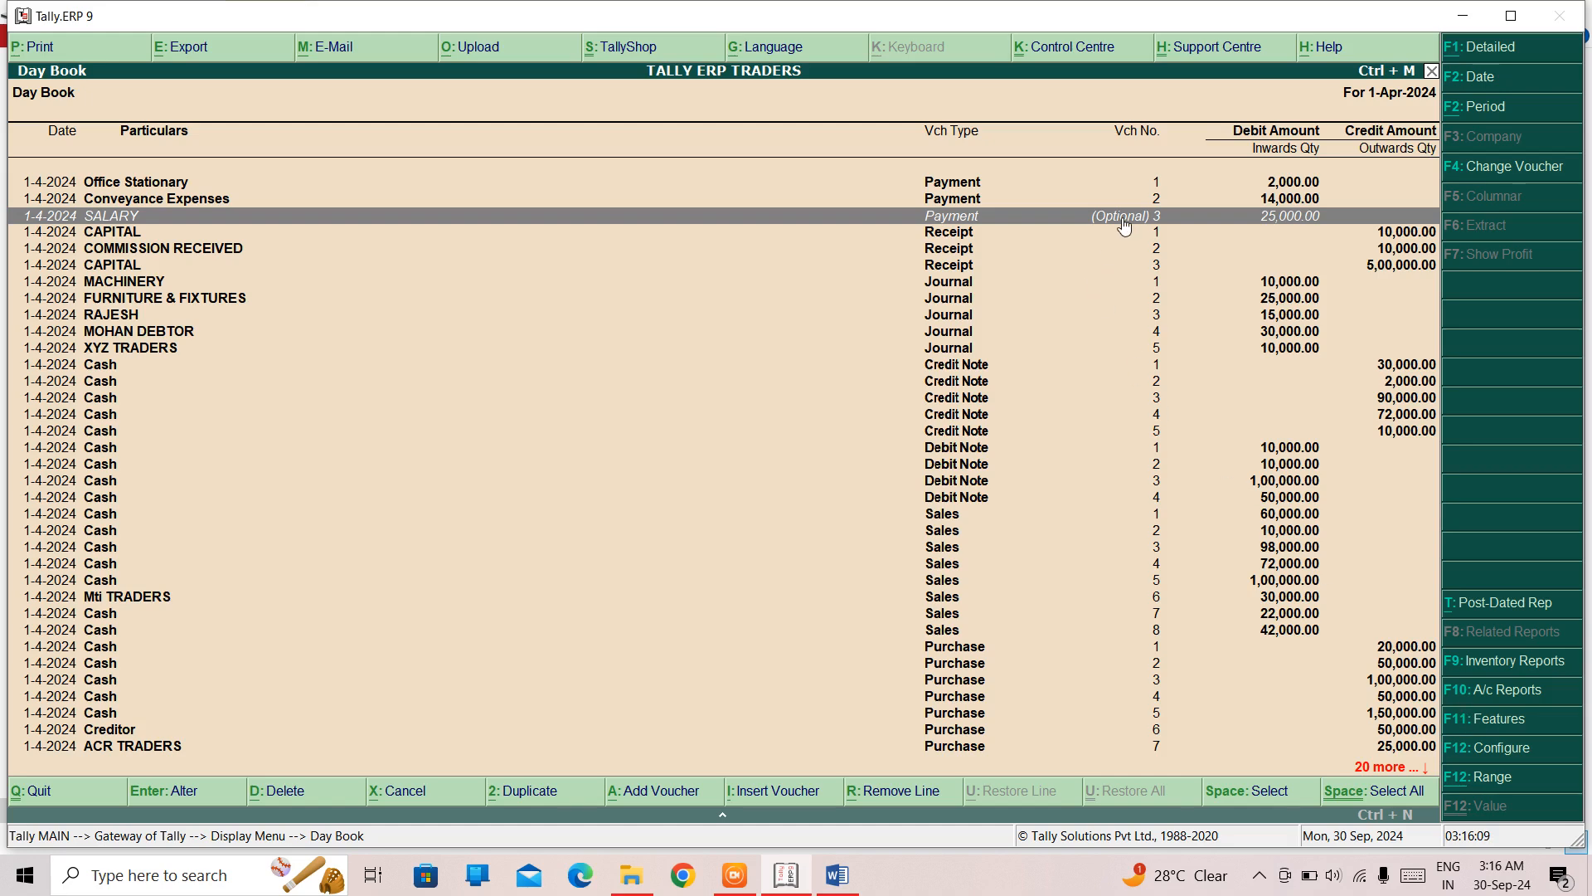
- Leave the Day Book and return to accounting voucher entry
{"action": "key", "text": "Escape"}
{"action": "key", "text": "Escape"}
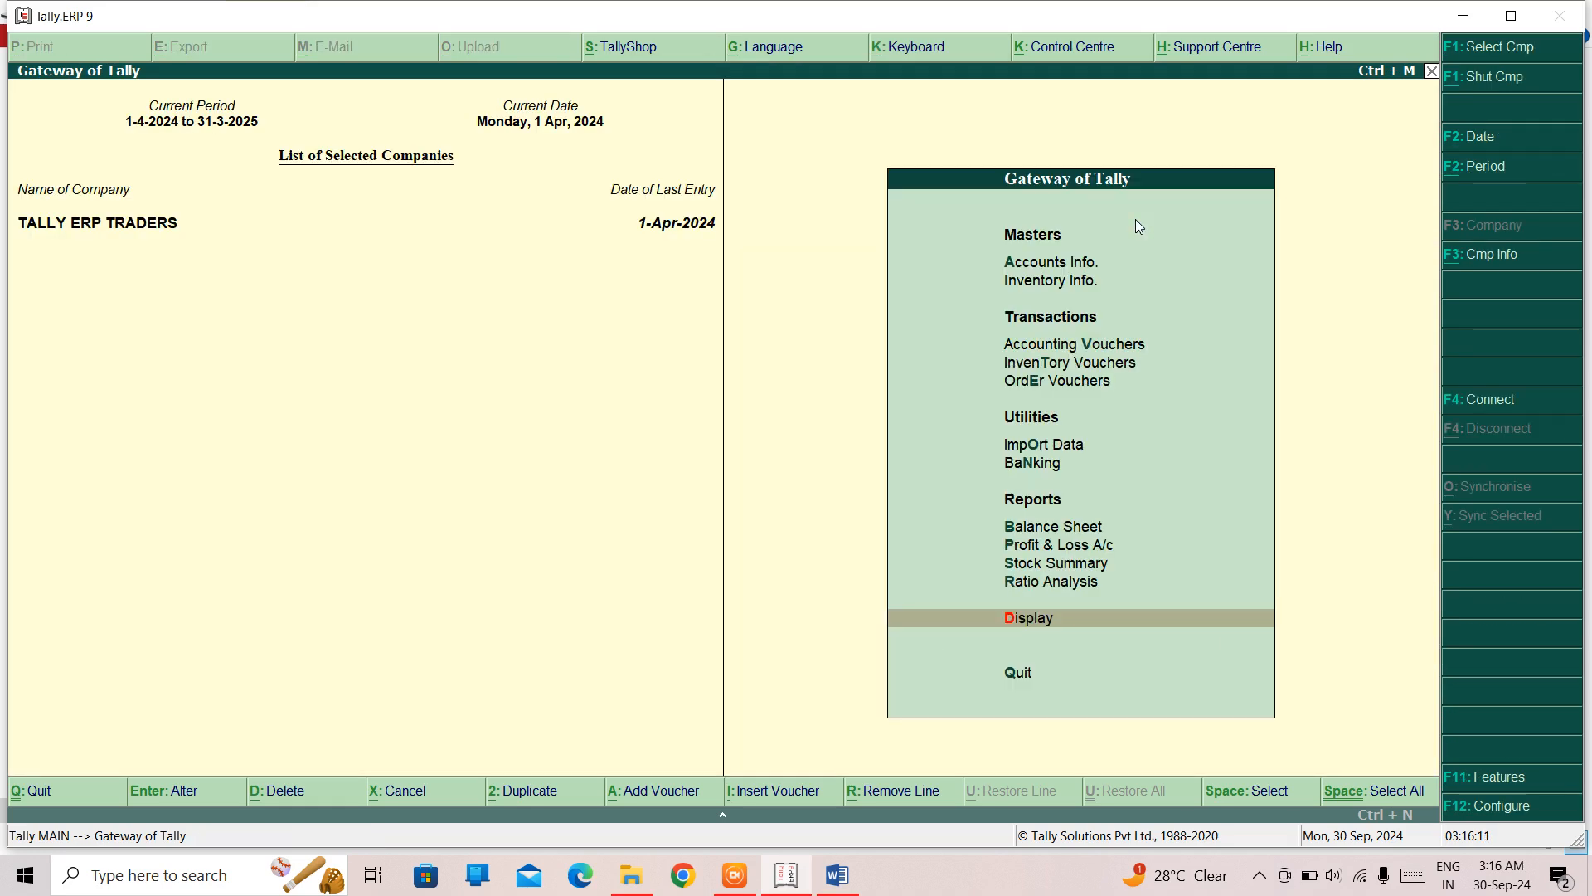
{"action": "key", "text": "Up"}
{"action": "key", "text": "Up"}
{"action": "key", "text": "Up"}
{"action": "key", "text": "Up"}
{"action": "key", "text": "Up"}
{"action": "key", "text": "Up"}
{"action": "key", "text": "Up"}
{"action": "key", "text": "Up"}
{"action": "key", "text": "Up"}
{"action": "key", "text": "Return"}
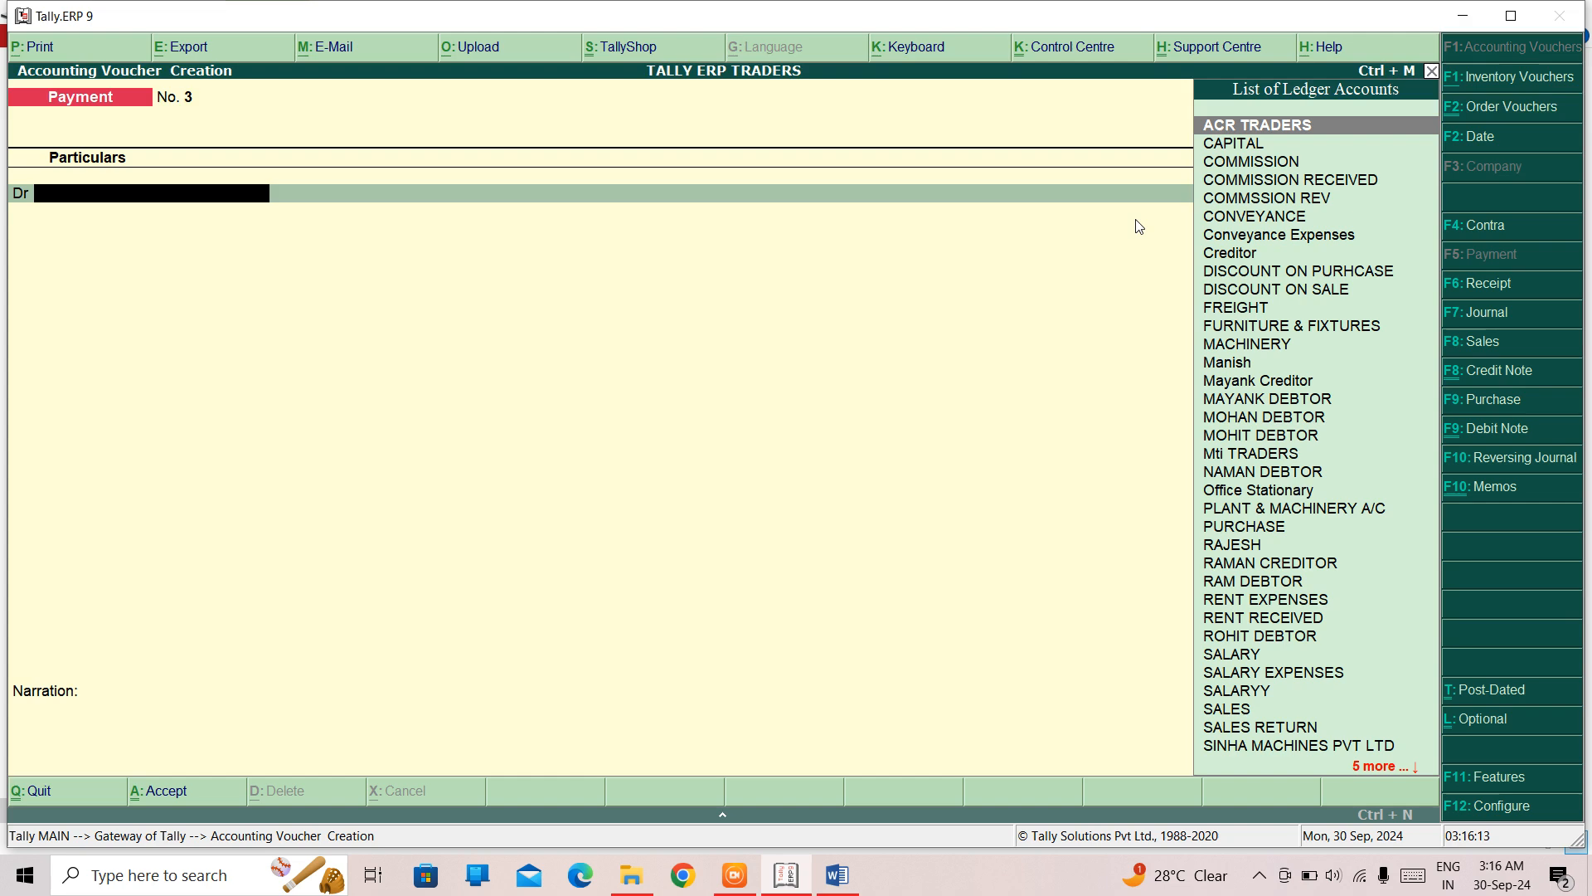
{"action": "type", "text": "C"}
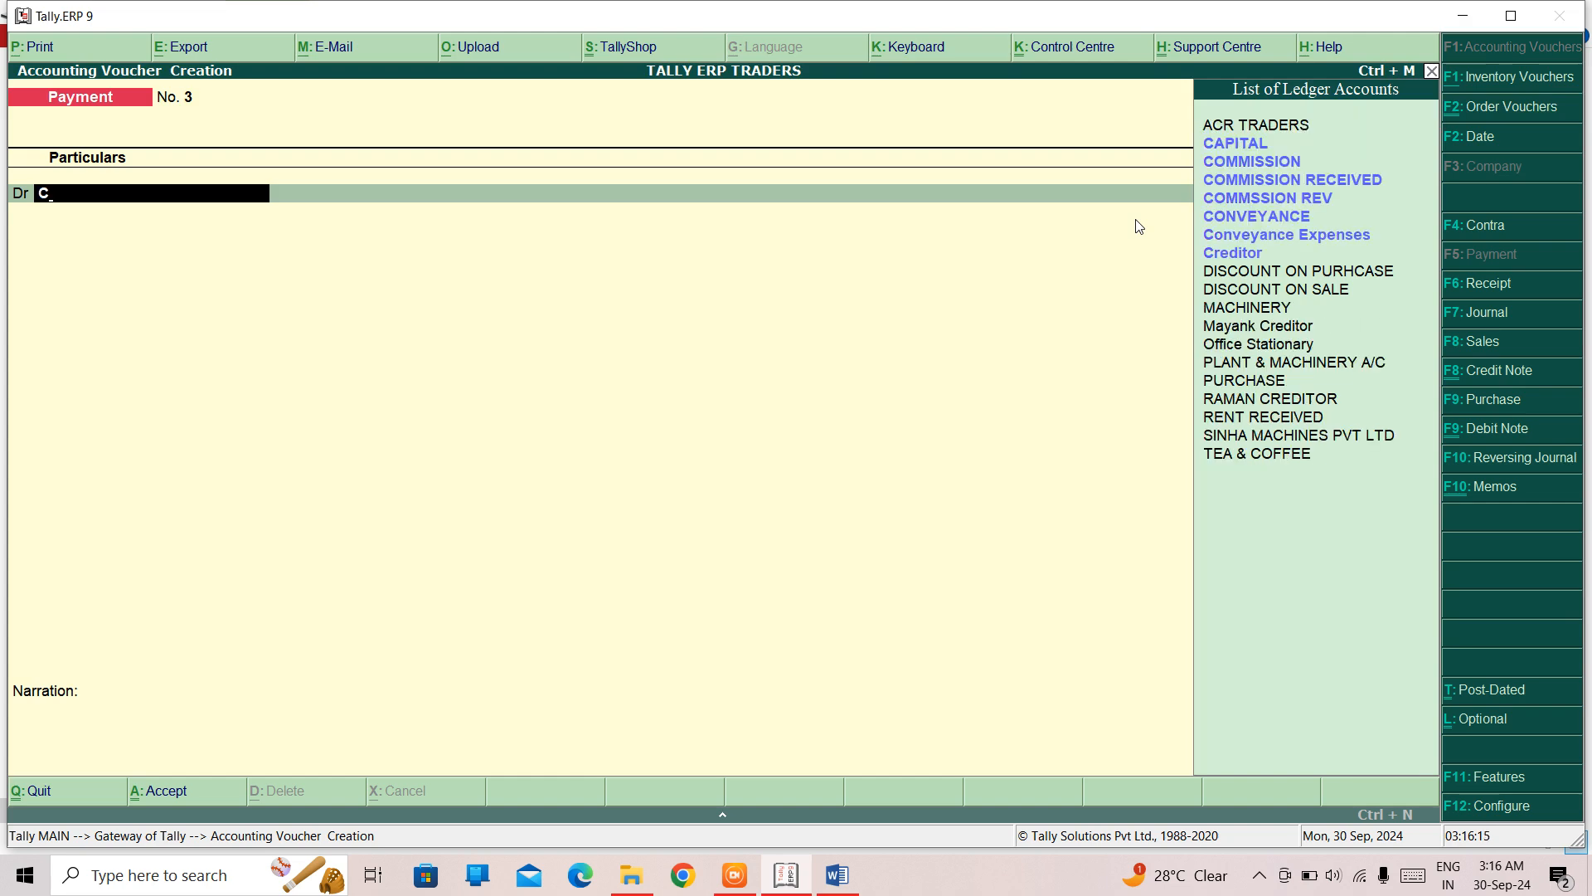
{"action": "key", "text": "BackSpace"}
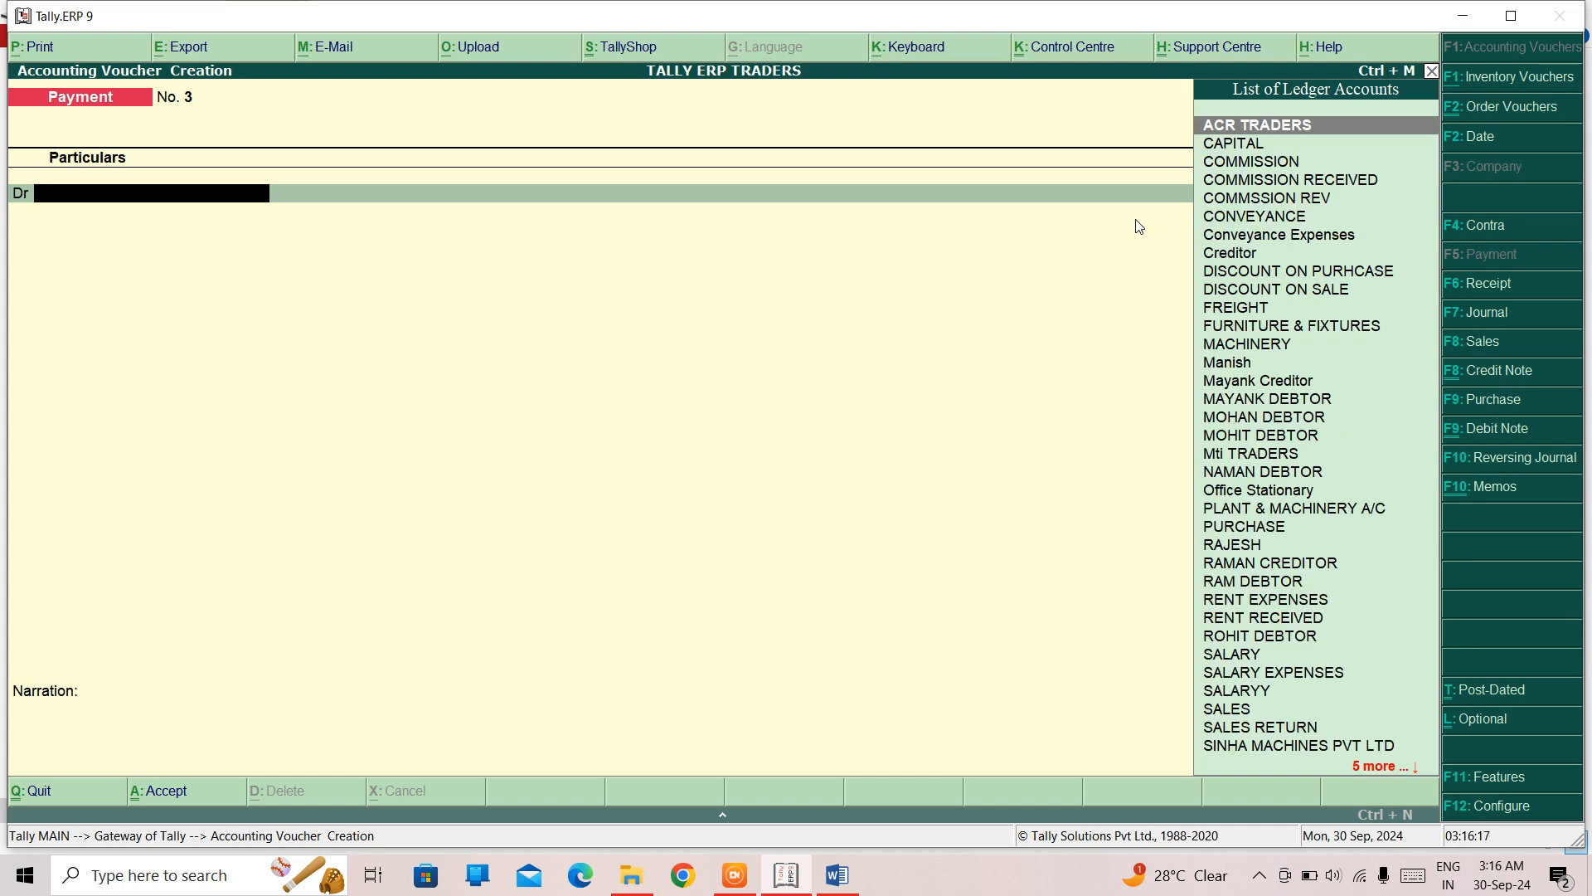
- Start a purchase voucher with Cash as the party account and accept the default party details
{"action": "key", "text": "F9"}
{"action": "key", "text": "Return"}
{"action": "key", "text": "Return"}
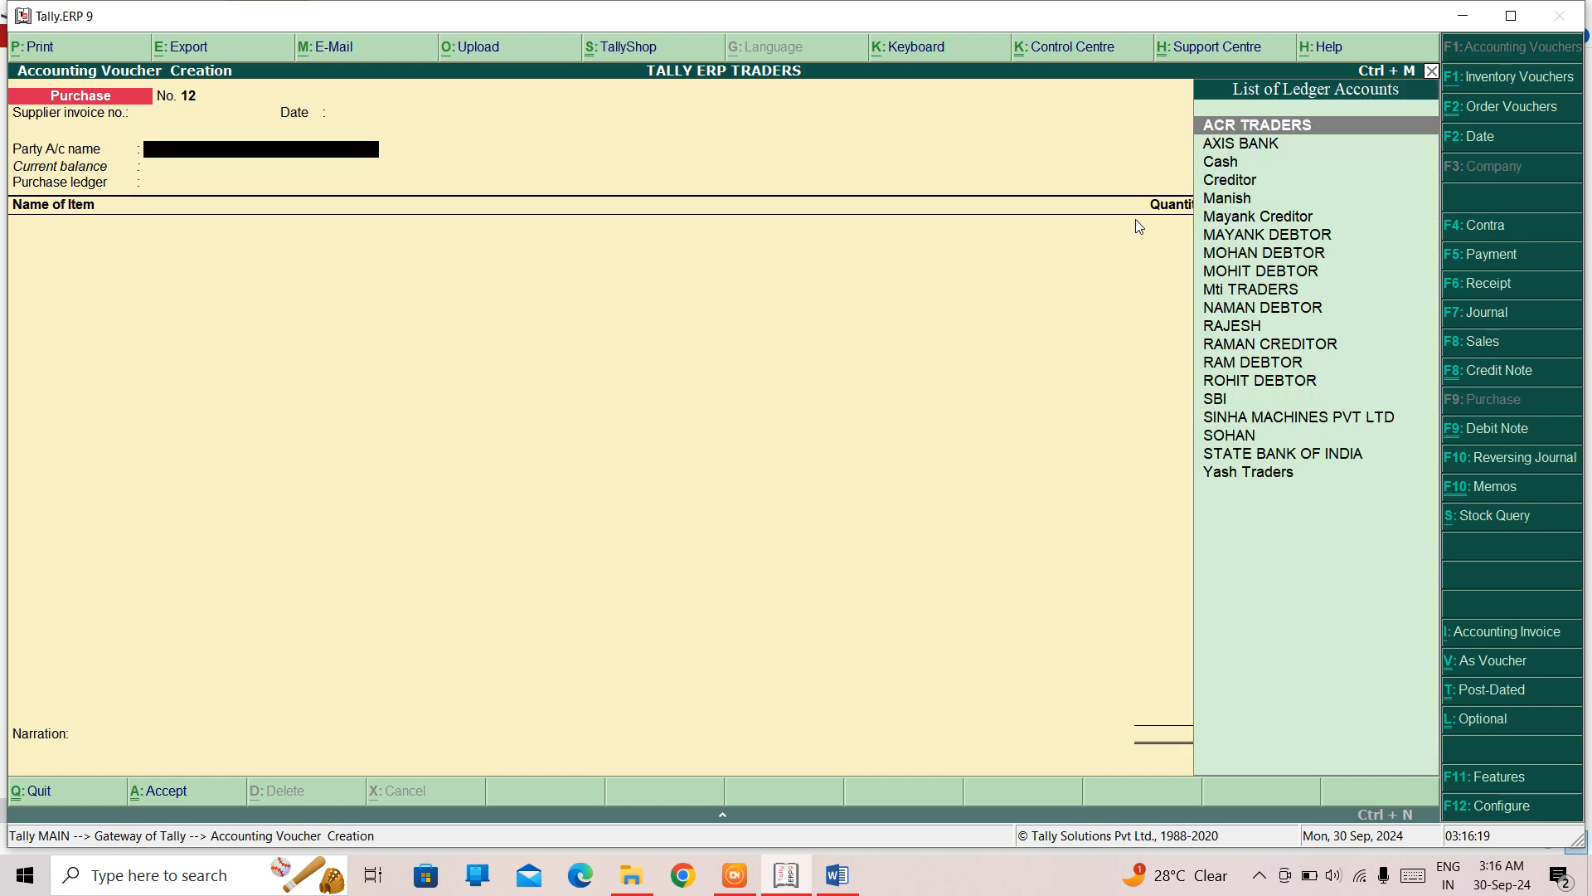
{"action": "key", "text": "Down"}
{"action": "key", "text": "Down"}
{"action": "key", "text": "Return"}
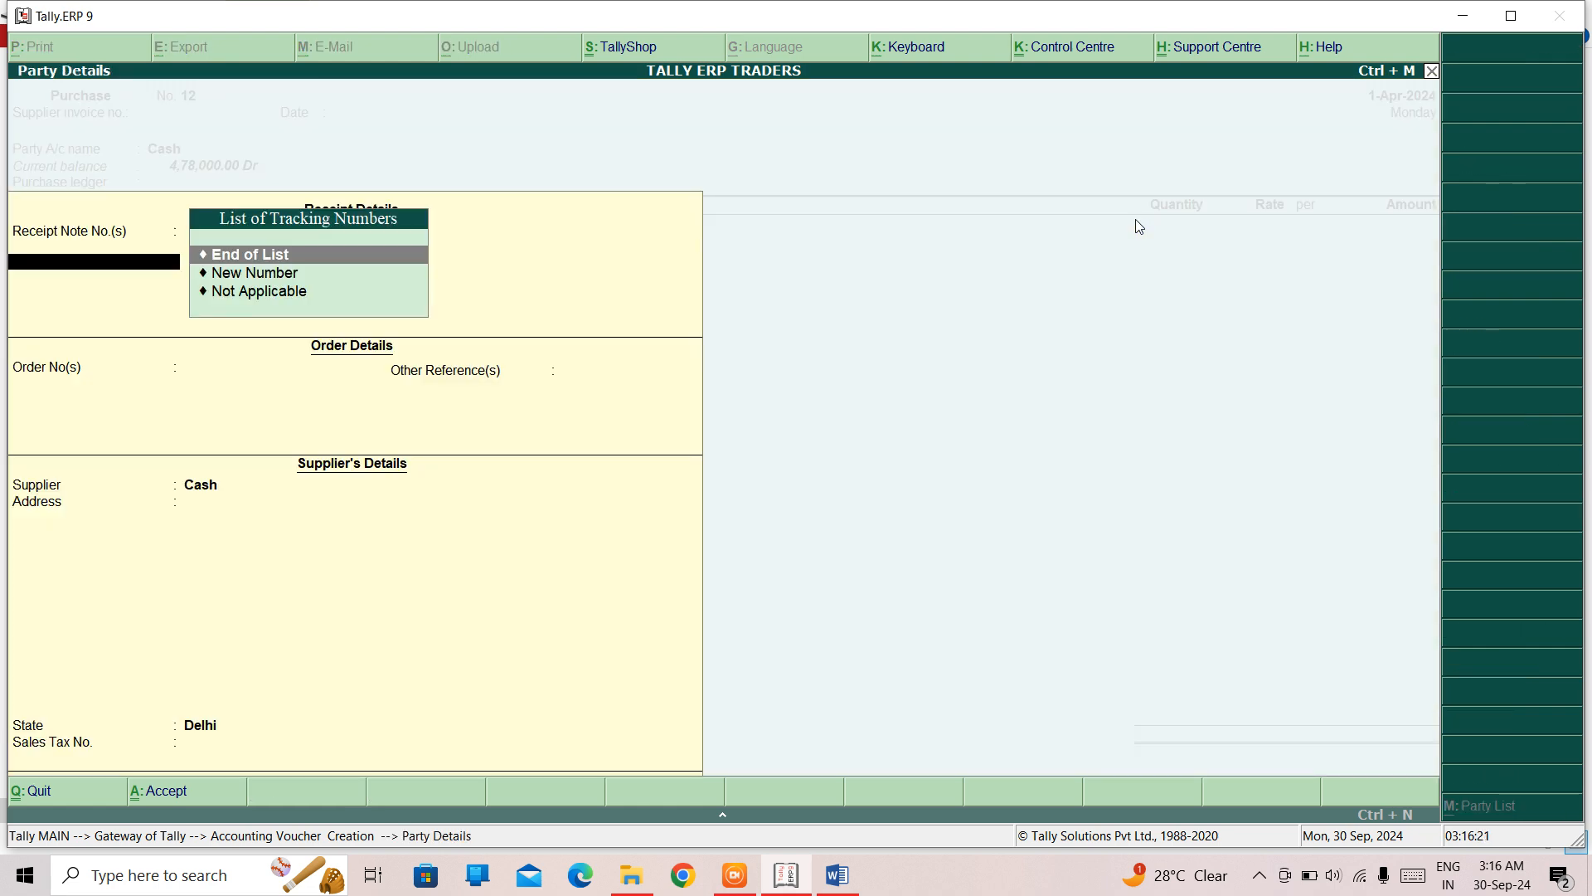
{"action": "key", "text": "ctrl+a"}
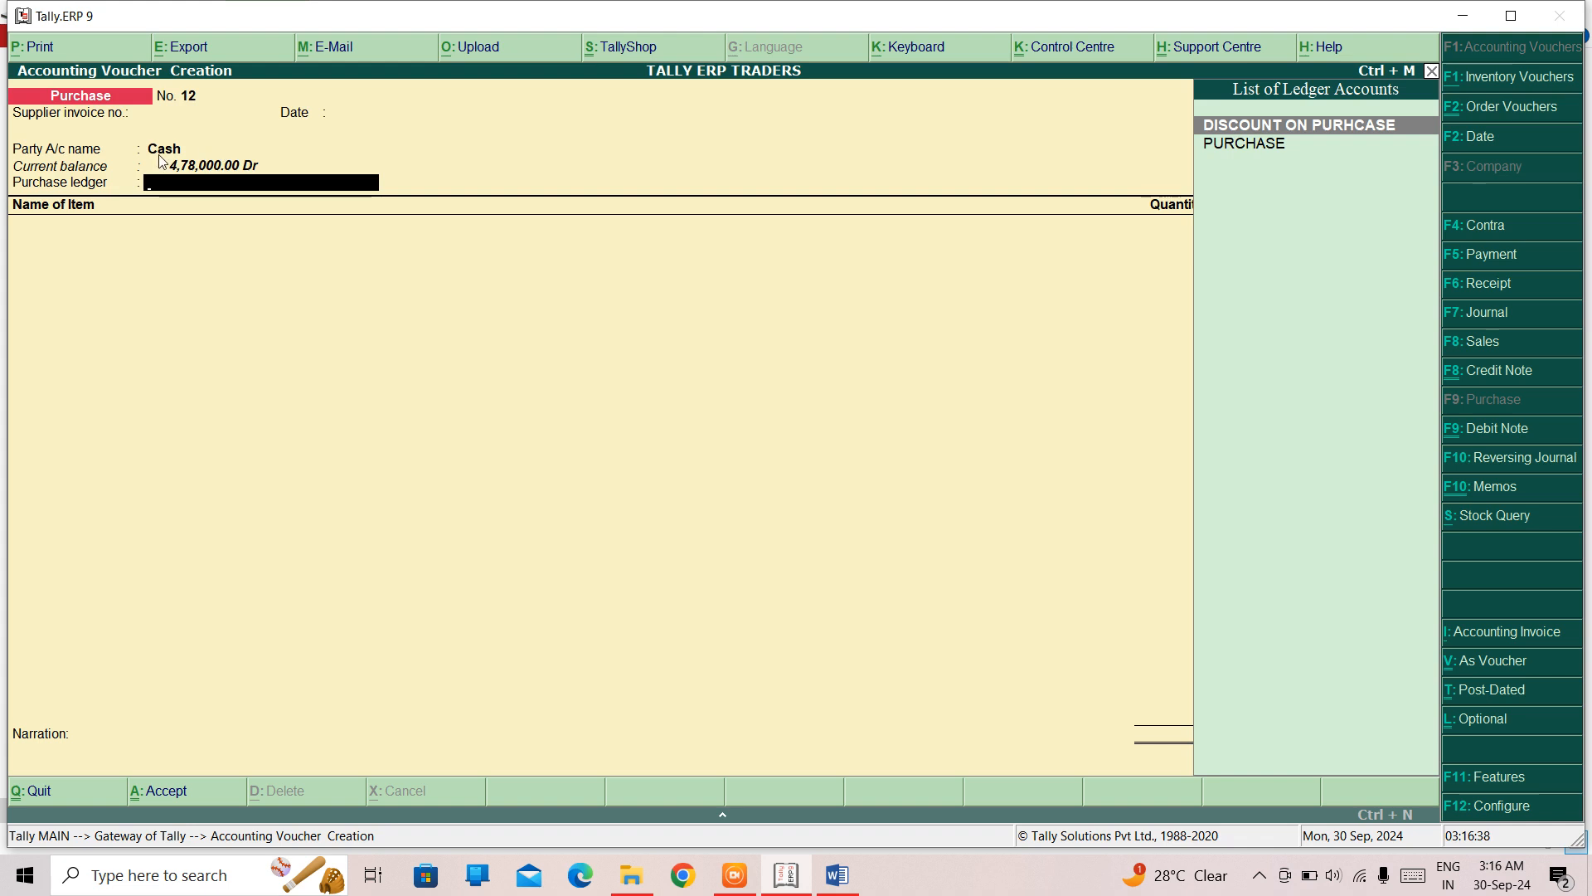
- Set the purchase ledger of the voucher to PURCHASE
{"action": "key", "text": "Return"}
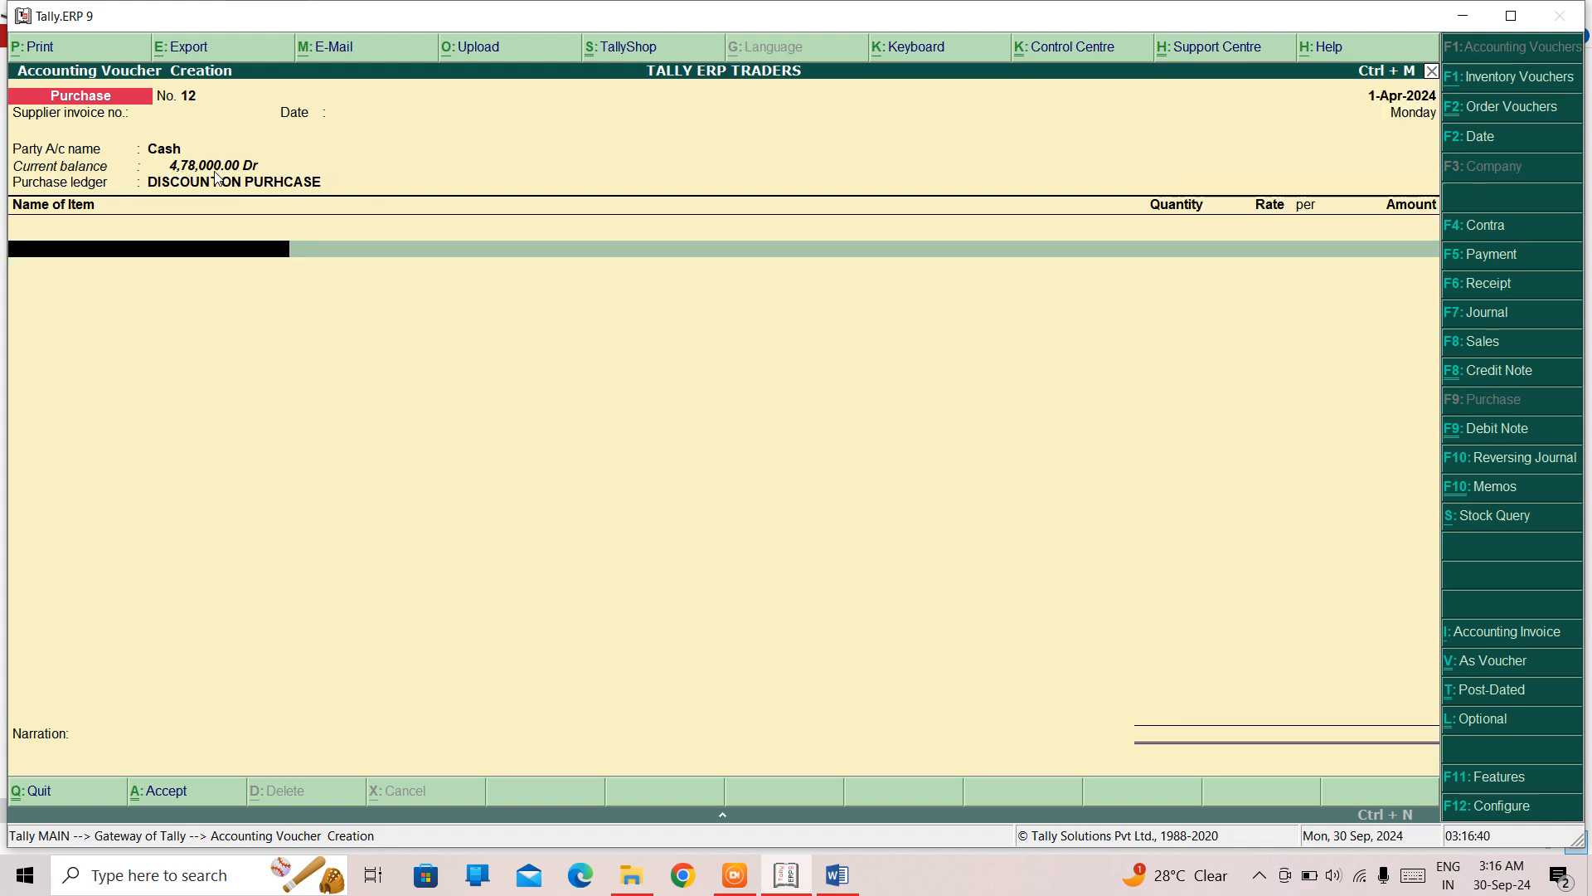
{"action": "key", "text": "BackSpace"}
{"action": "key", "text": "Down"}
{"action": "key", "text": "Return"}
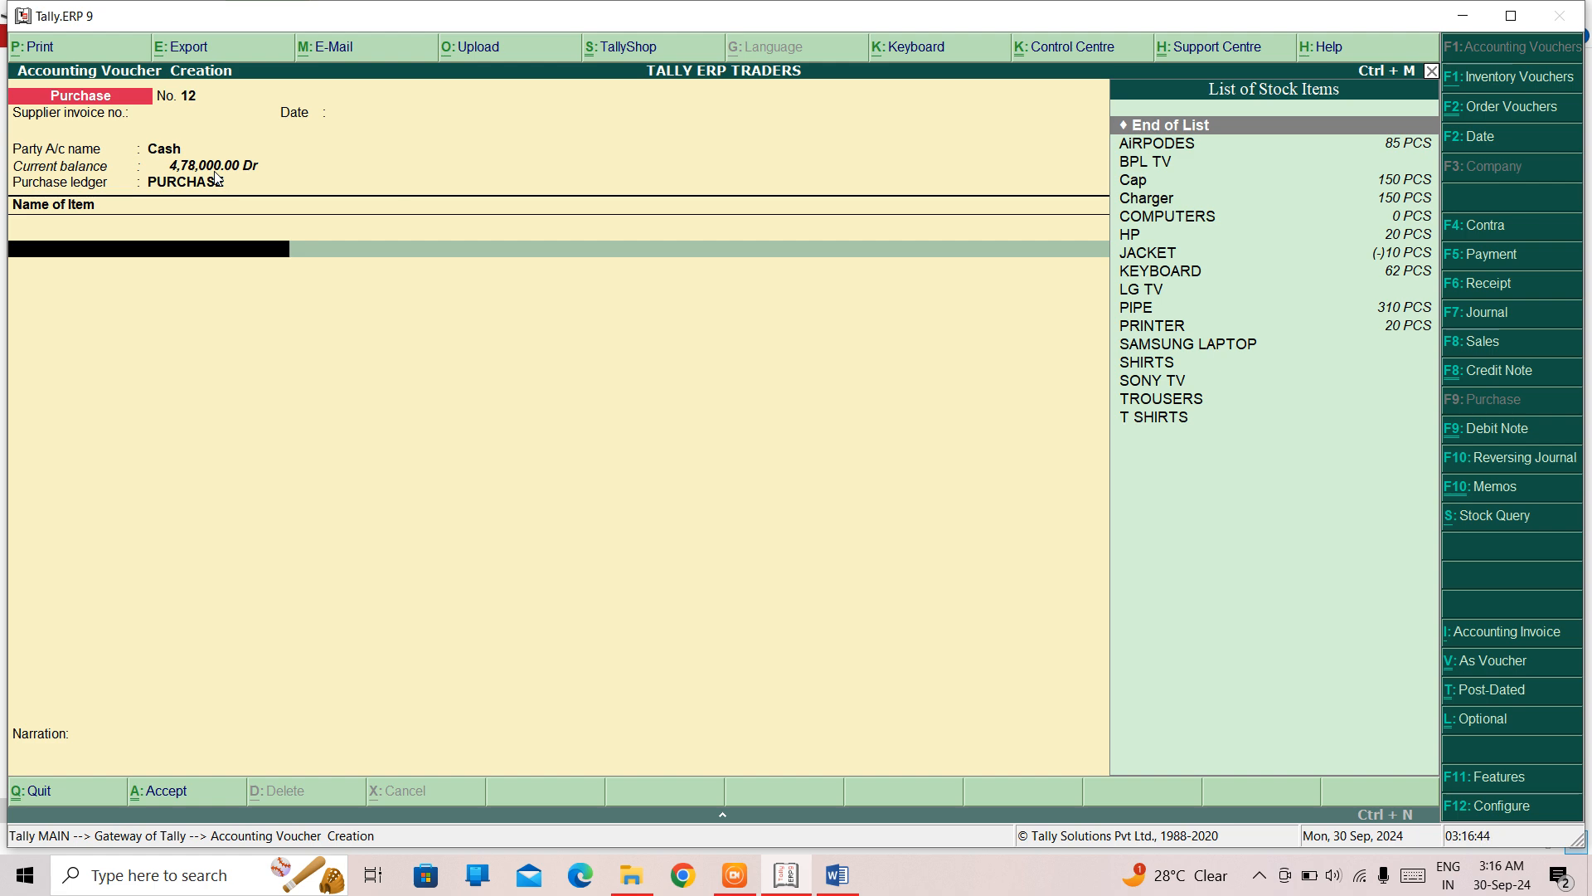
- Add the stock item BPL TV to the purchase, with tracking and order numbers Not Applicable and the DELHI godown
{"action": "key", "text": "Down"}
{"action": "key", "text": "Down"}
{"action": "key", "text": "Down"}
{"action": "key", "text": "Up"}
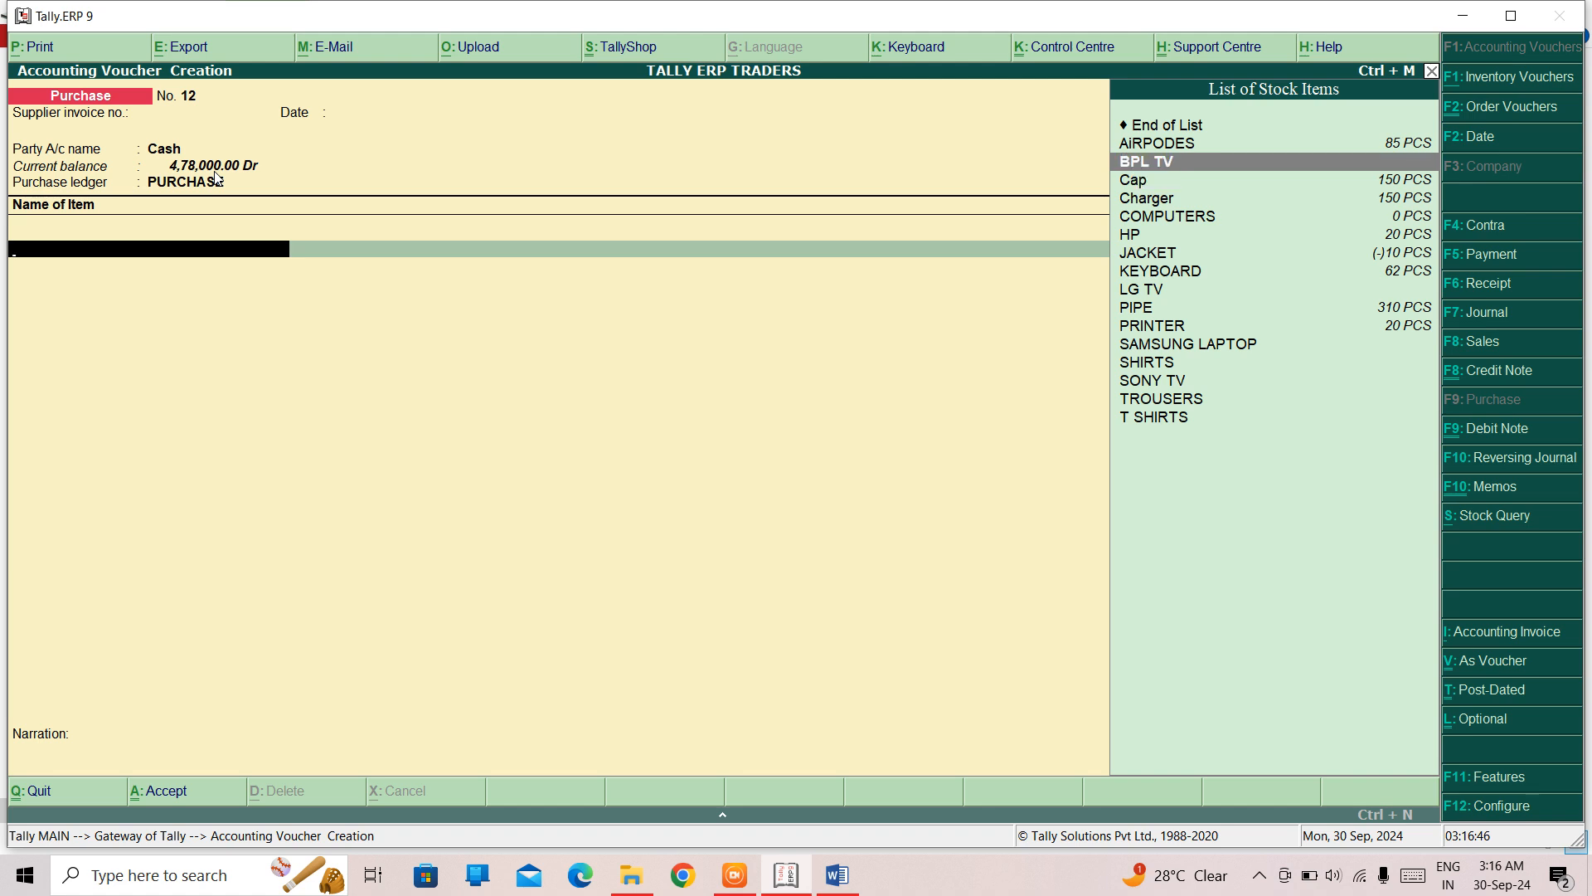
{"action": "key", "text": "Return"}
- Enter a quantity of 50 PCS at a rate of 1,000 for BPL TV and complete the item allocation
{"action": "key", "text": "Return"}
{"action": "key", "text": "Return"}
{"action": "key", "text": "Return"}
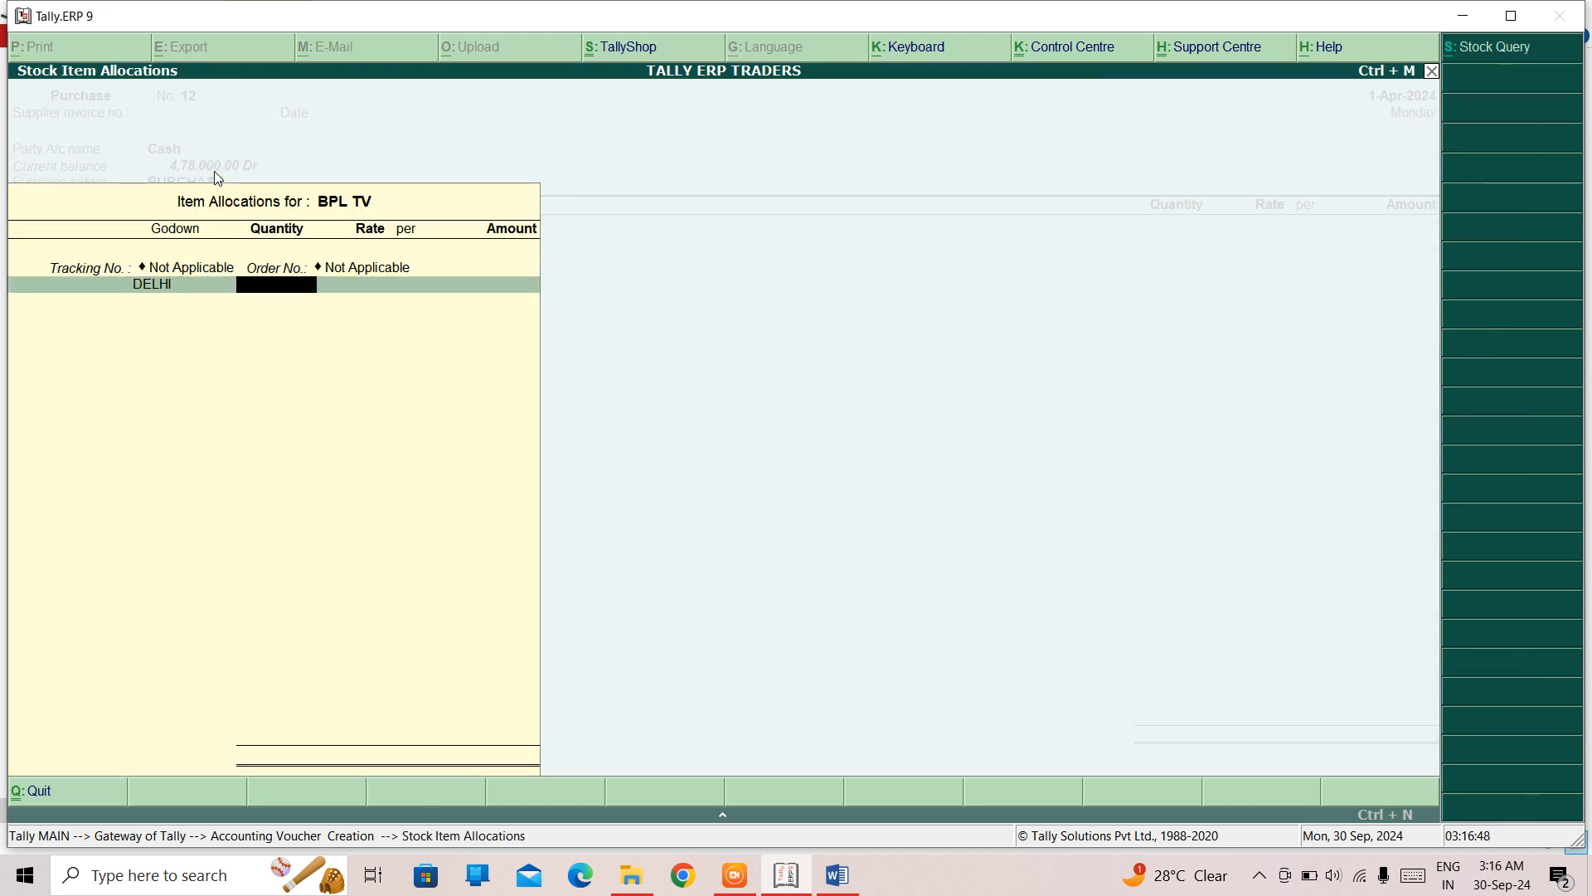
{"action": "type", "text": "50"}
{"action": "key", "text": "Return"}
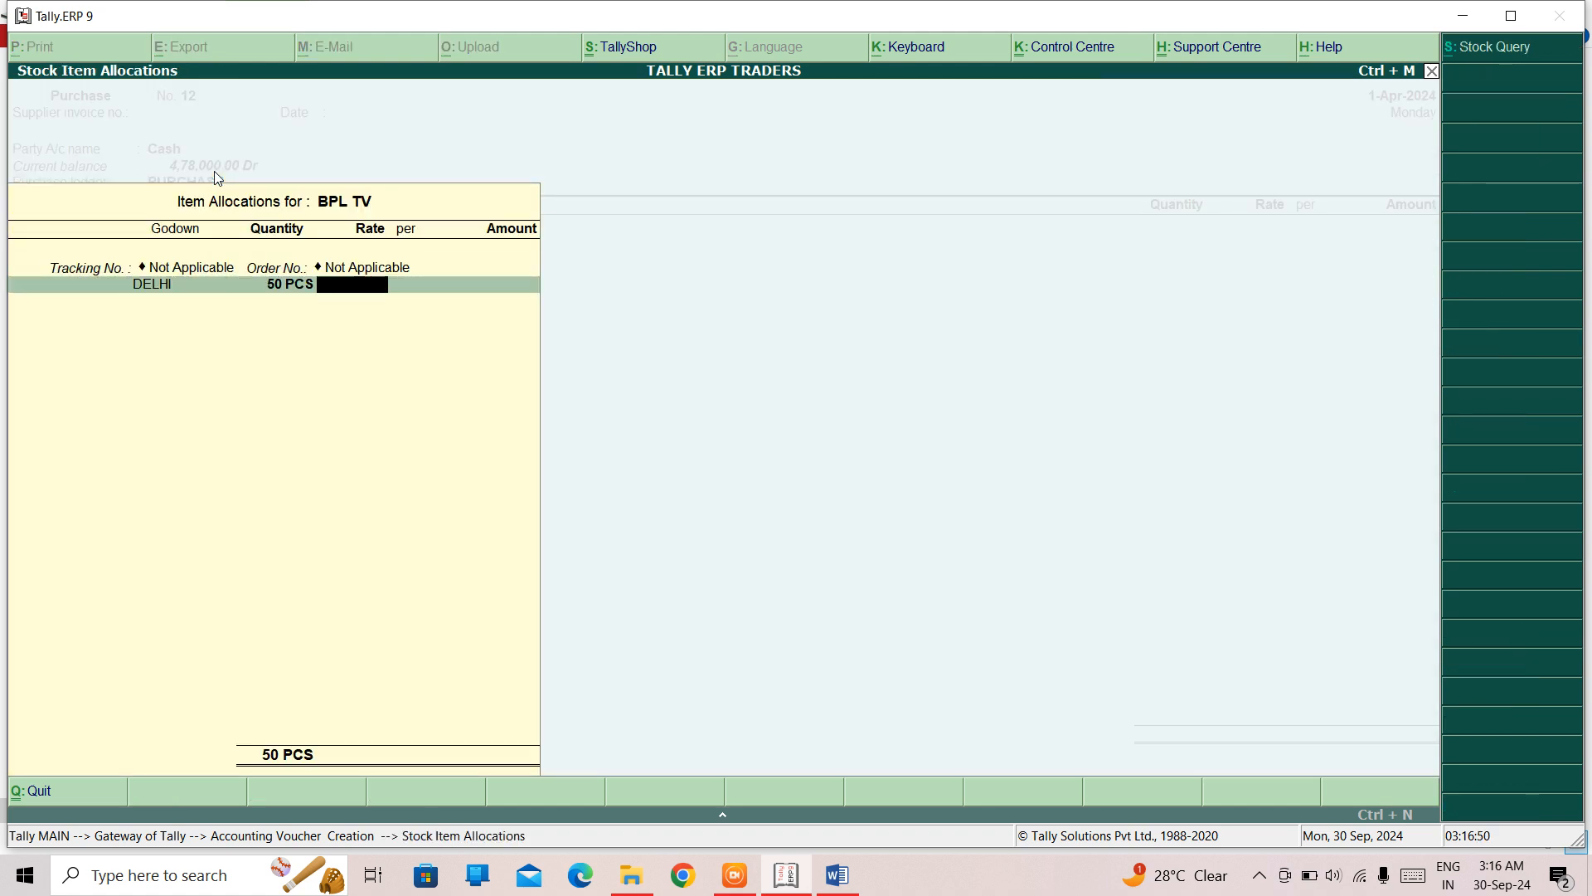
{"action": "type", "text": "1000"}
{"action": "key", "text": "Return"}
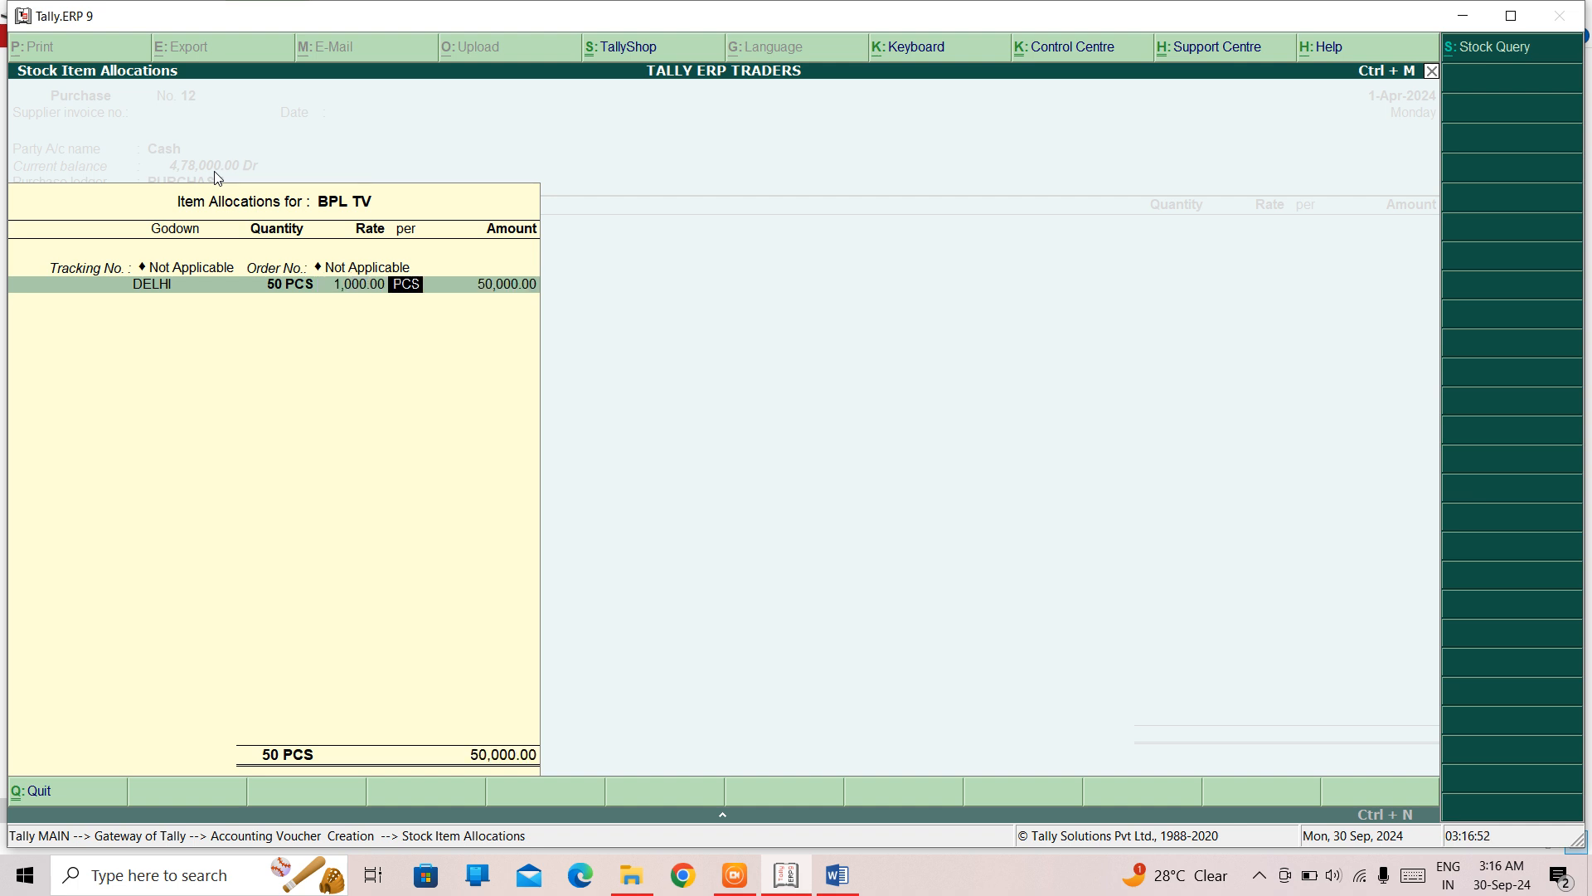
{"action": "key", "text": "Return"}
{"action": "key", "text": "Return"}
{"action": "key", "text": "Return"}
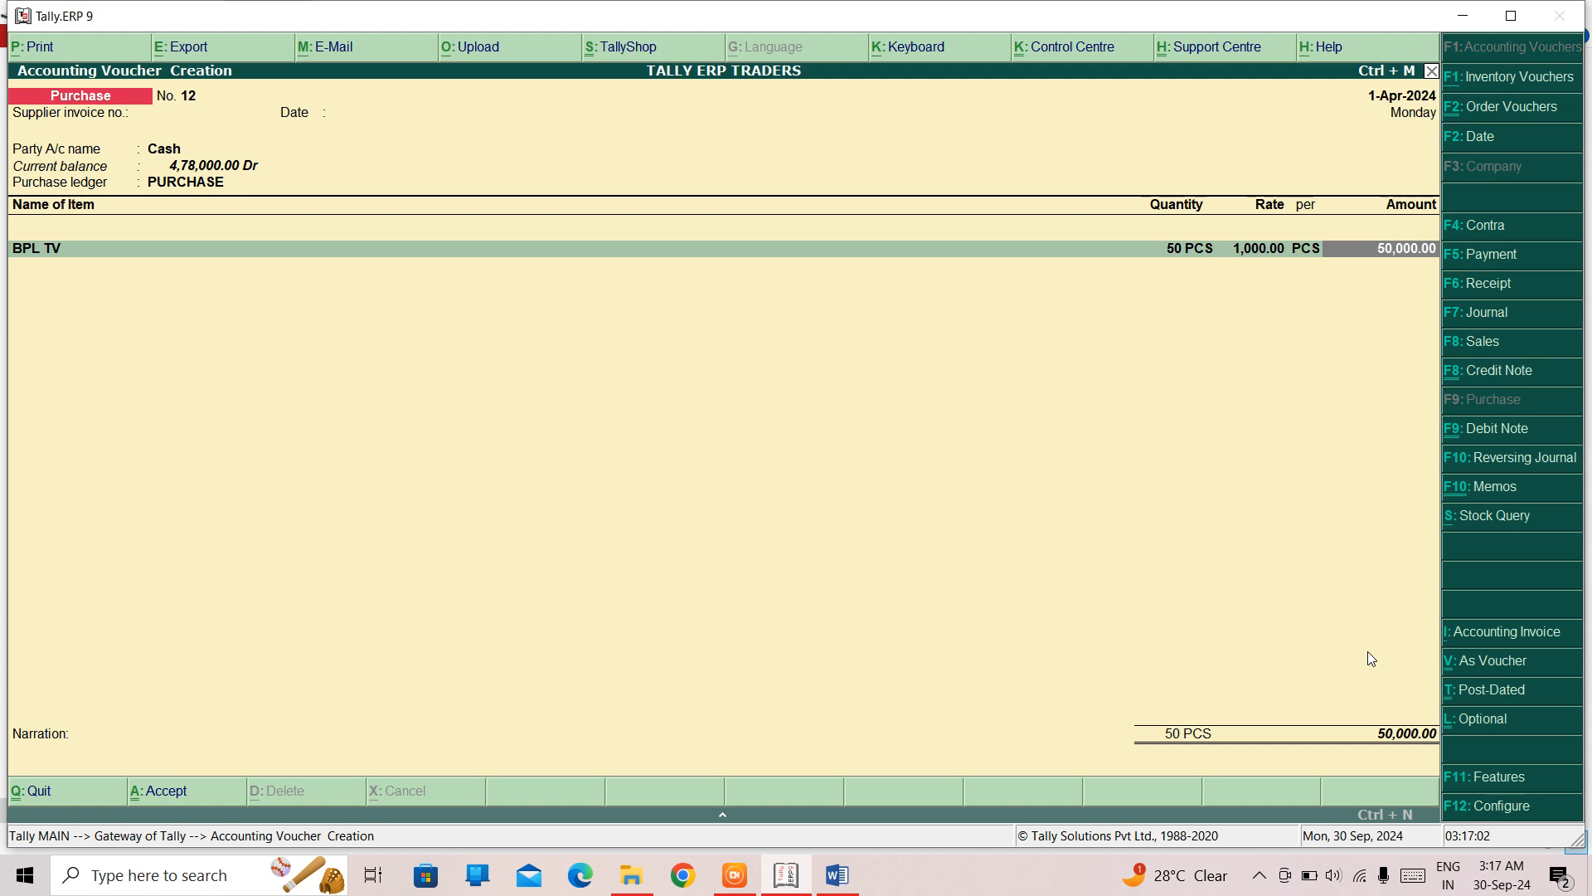
- Save the BPL TV purchase voucher as optional and leave voucher entry
{"action": "key", "text": "ctrl+l"}
{"action": "key", "text": "Escape"}
{"action": "key", "text": "Escape"}
{"action": "key", "text": "y"}
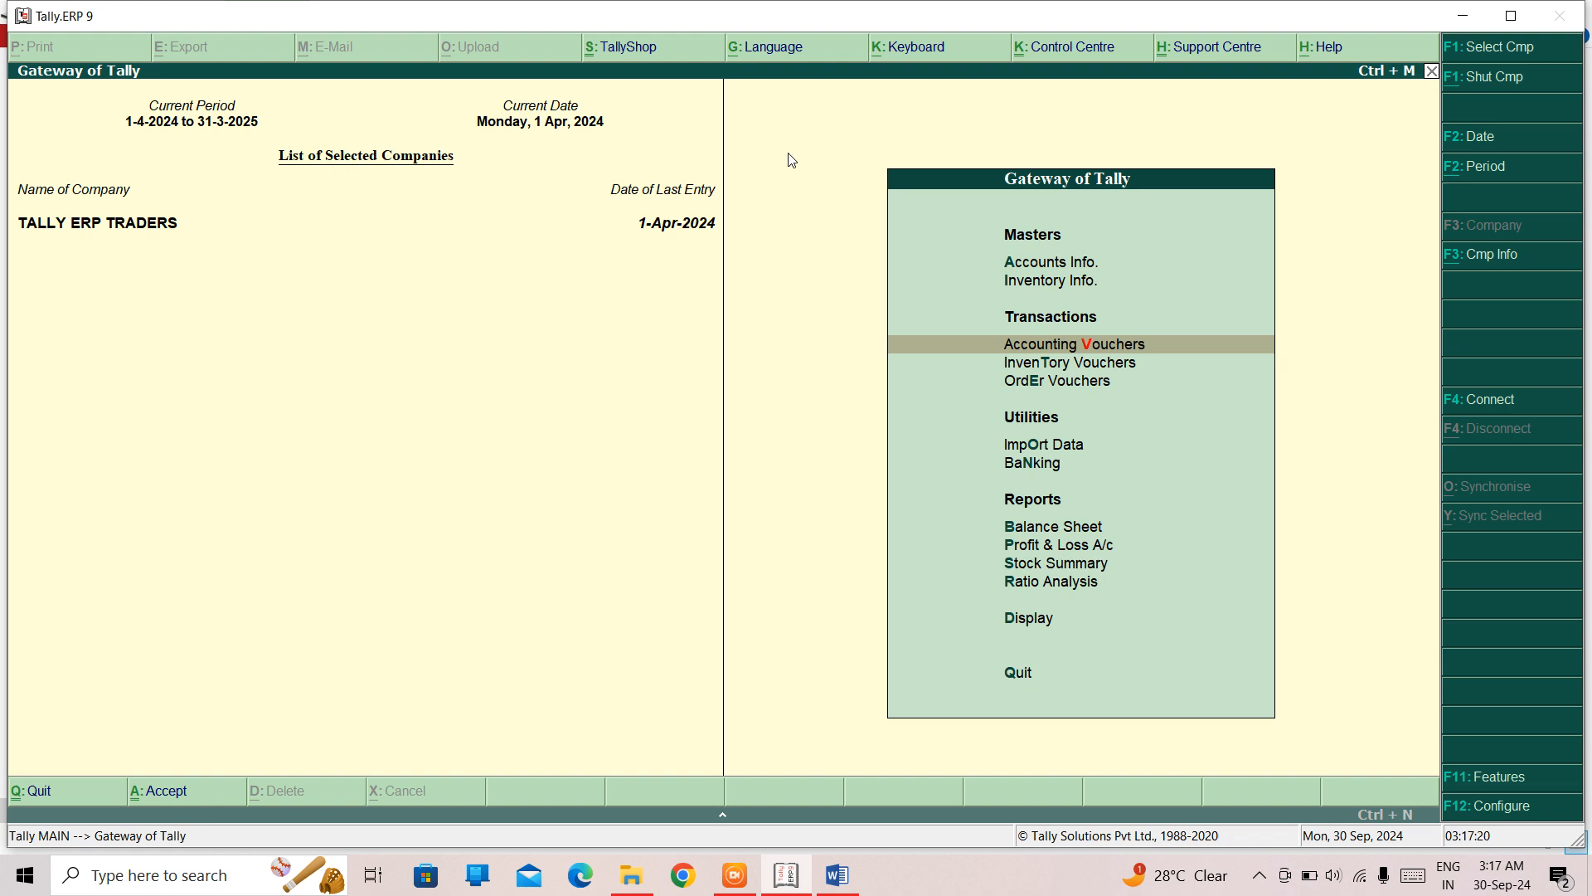
- Start a purchase voucher with Cash as the party to check the Cash balance, and leave it without saving
{"action": "key", "text": "Return"}
{"action": "key", "text": "Return"}
{"action": "key", "text": "Return"}
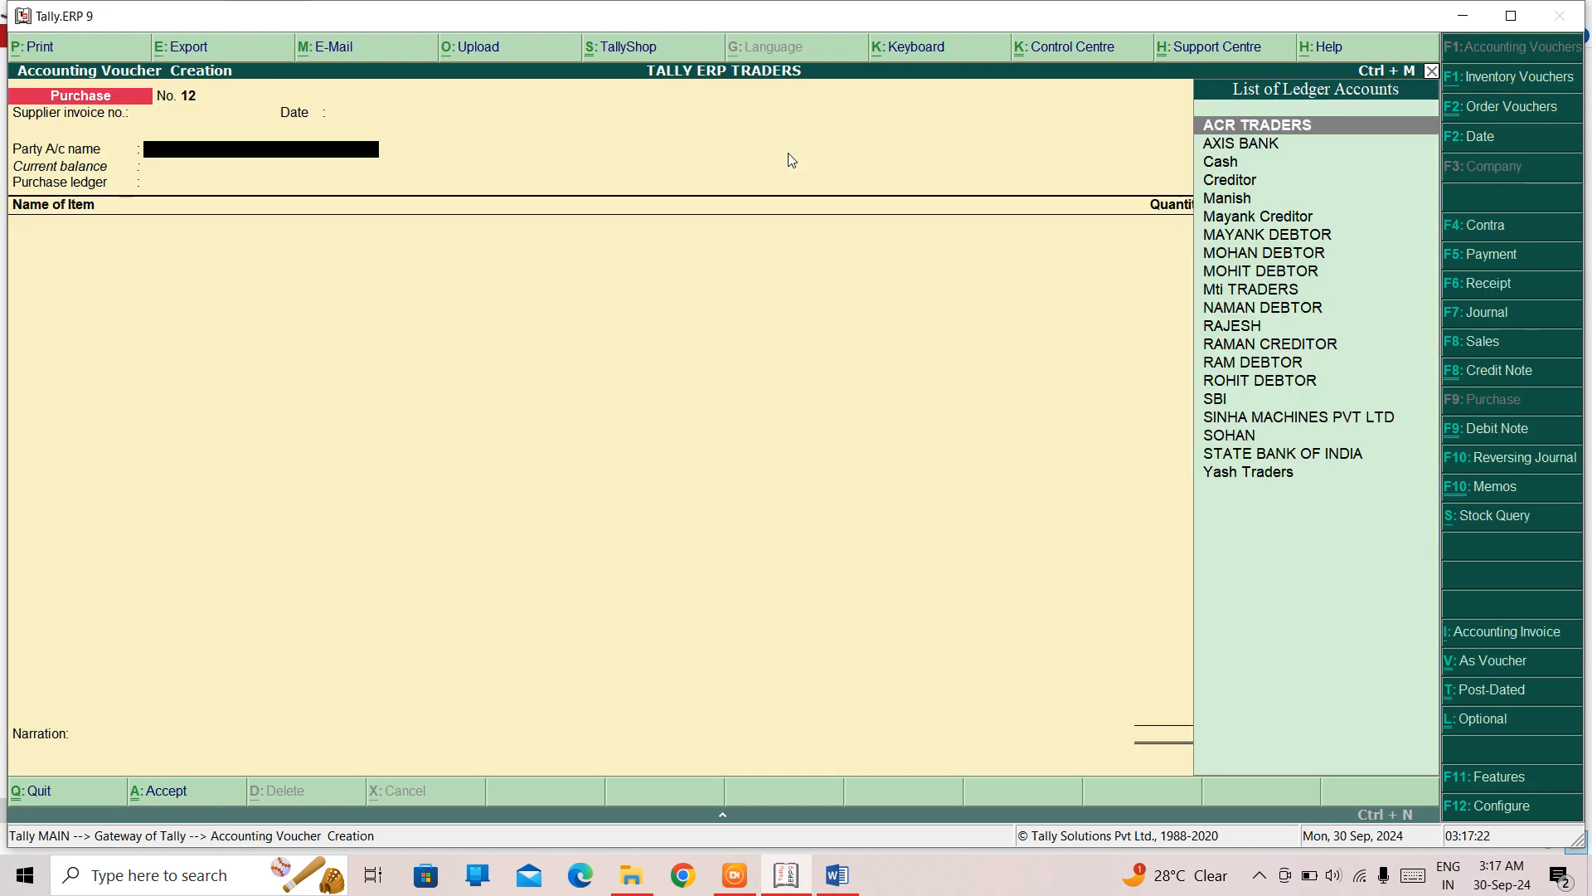
{"action": "key", "text": "Down"}
{"action": "key", "text": "Down"}
{"action": "key", "text": "Return"}
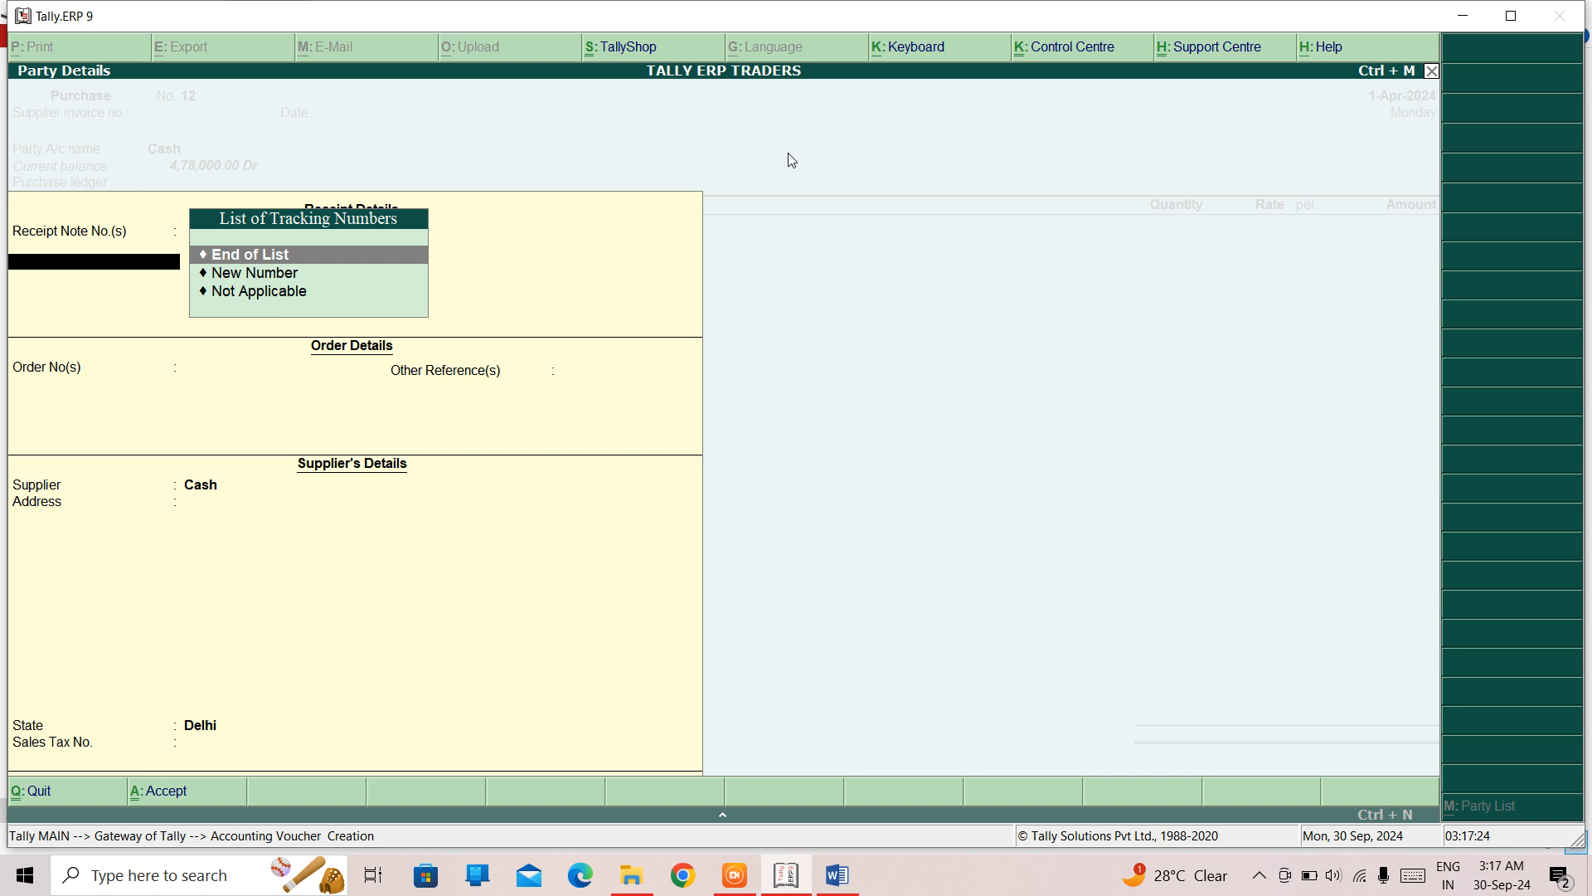
{"action": "key", "text": "ctrl+a"}
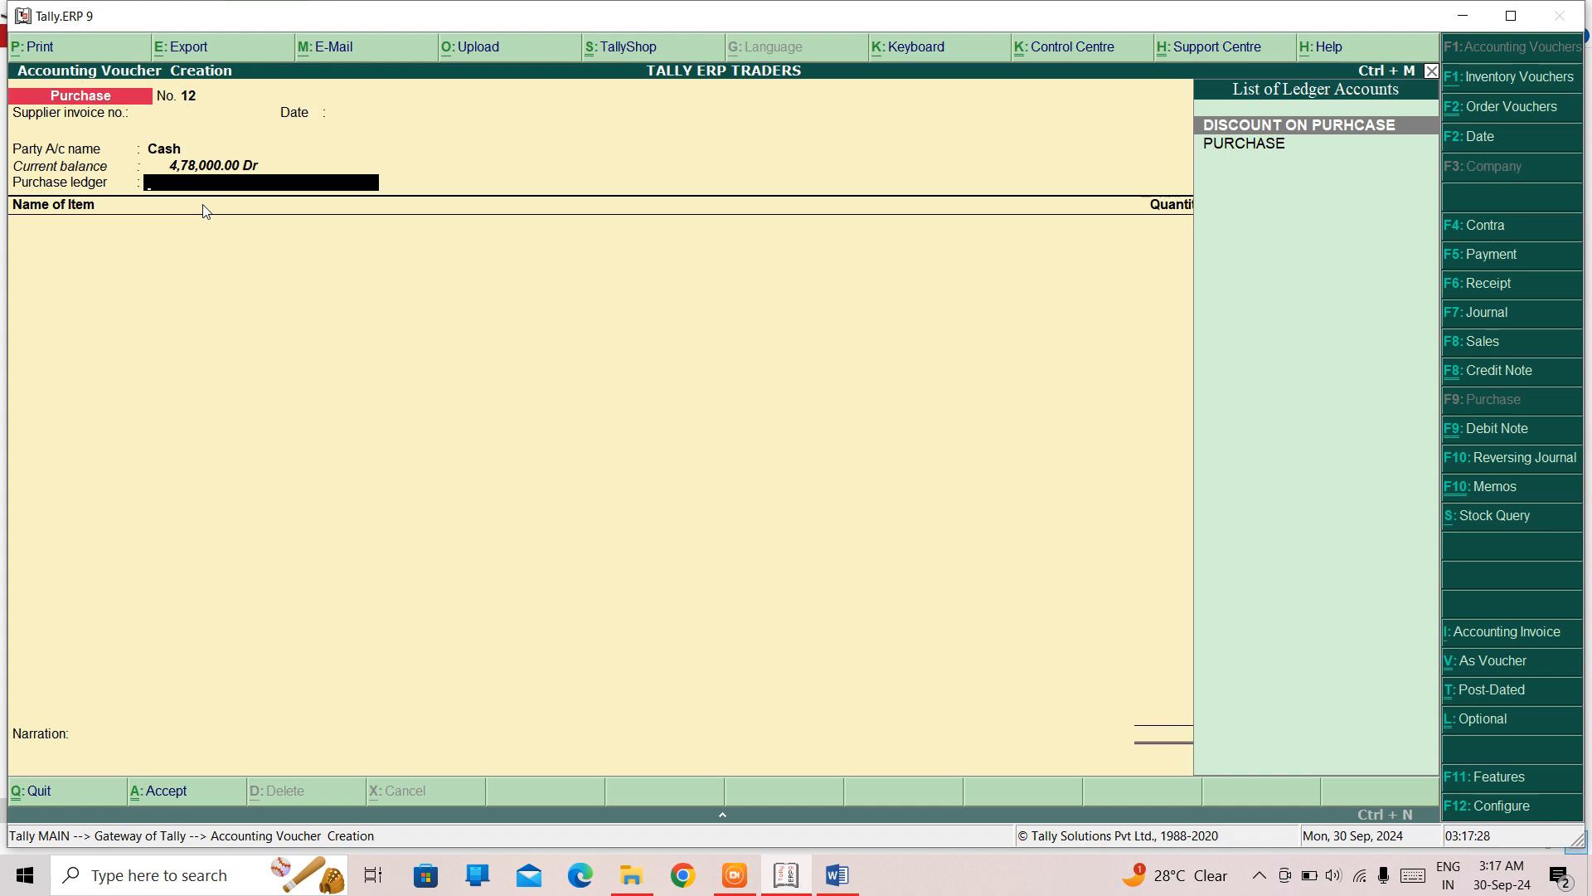
{"action": "key", "text": "Escape"}
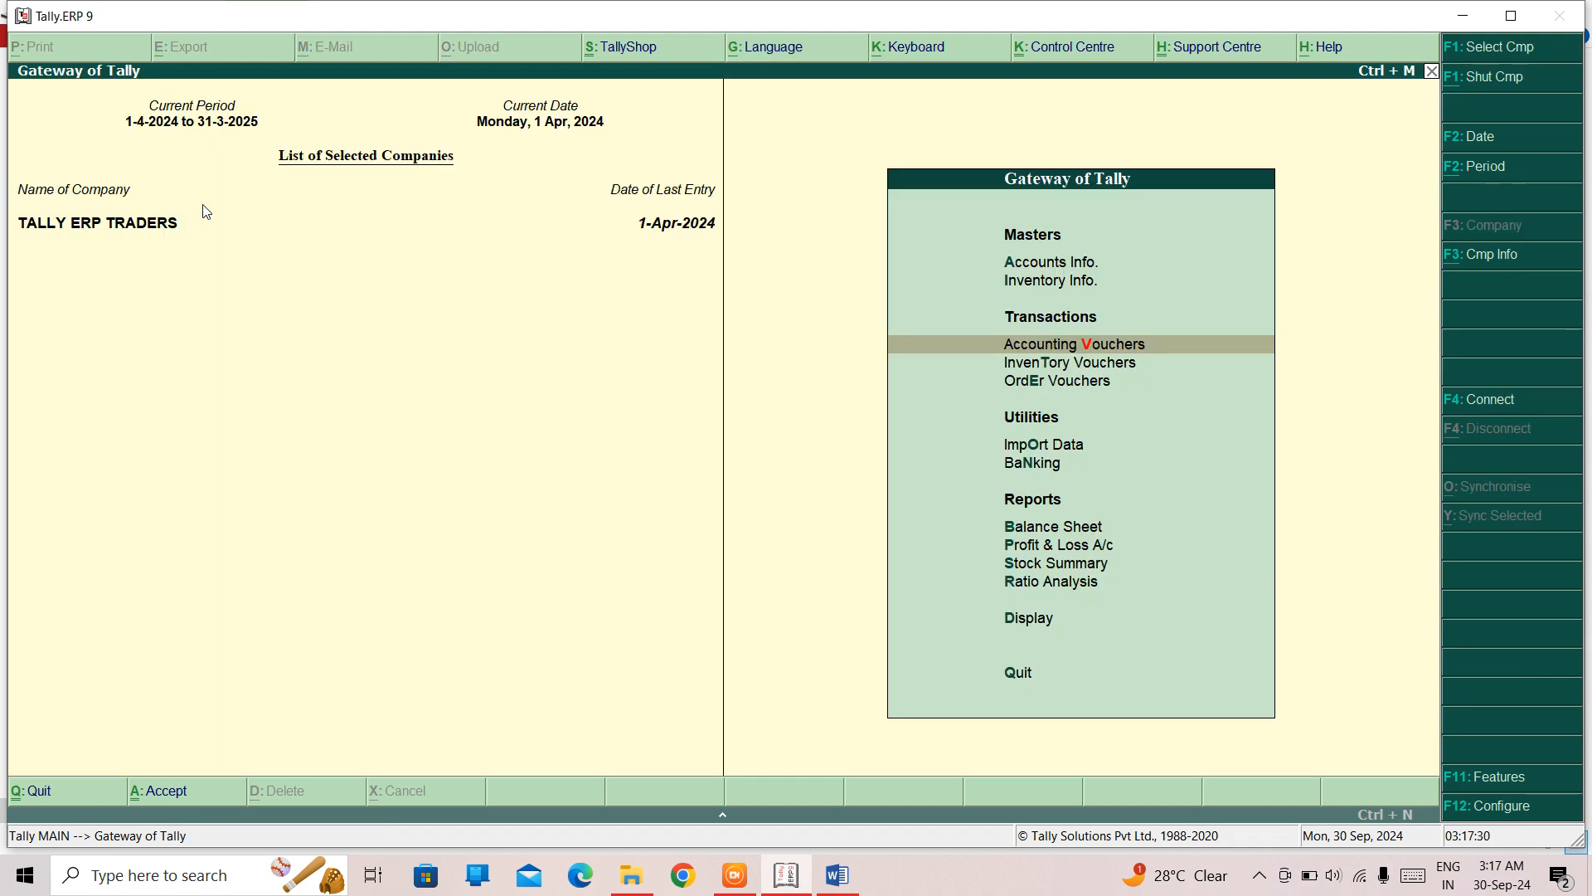
- Open the Display menu of reports
{"action": "key", "text": "Down"}
{"action": "key", "text": "Down"}
{"action": "key", "text": "Down"}
{"action": "key", "text": "Down"}
{"action": "key", "text": "Down"}
{"action": "key", "text": "Down"}
{"action": "key", "text": "Return"}
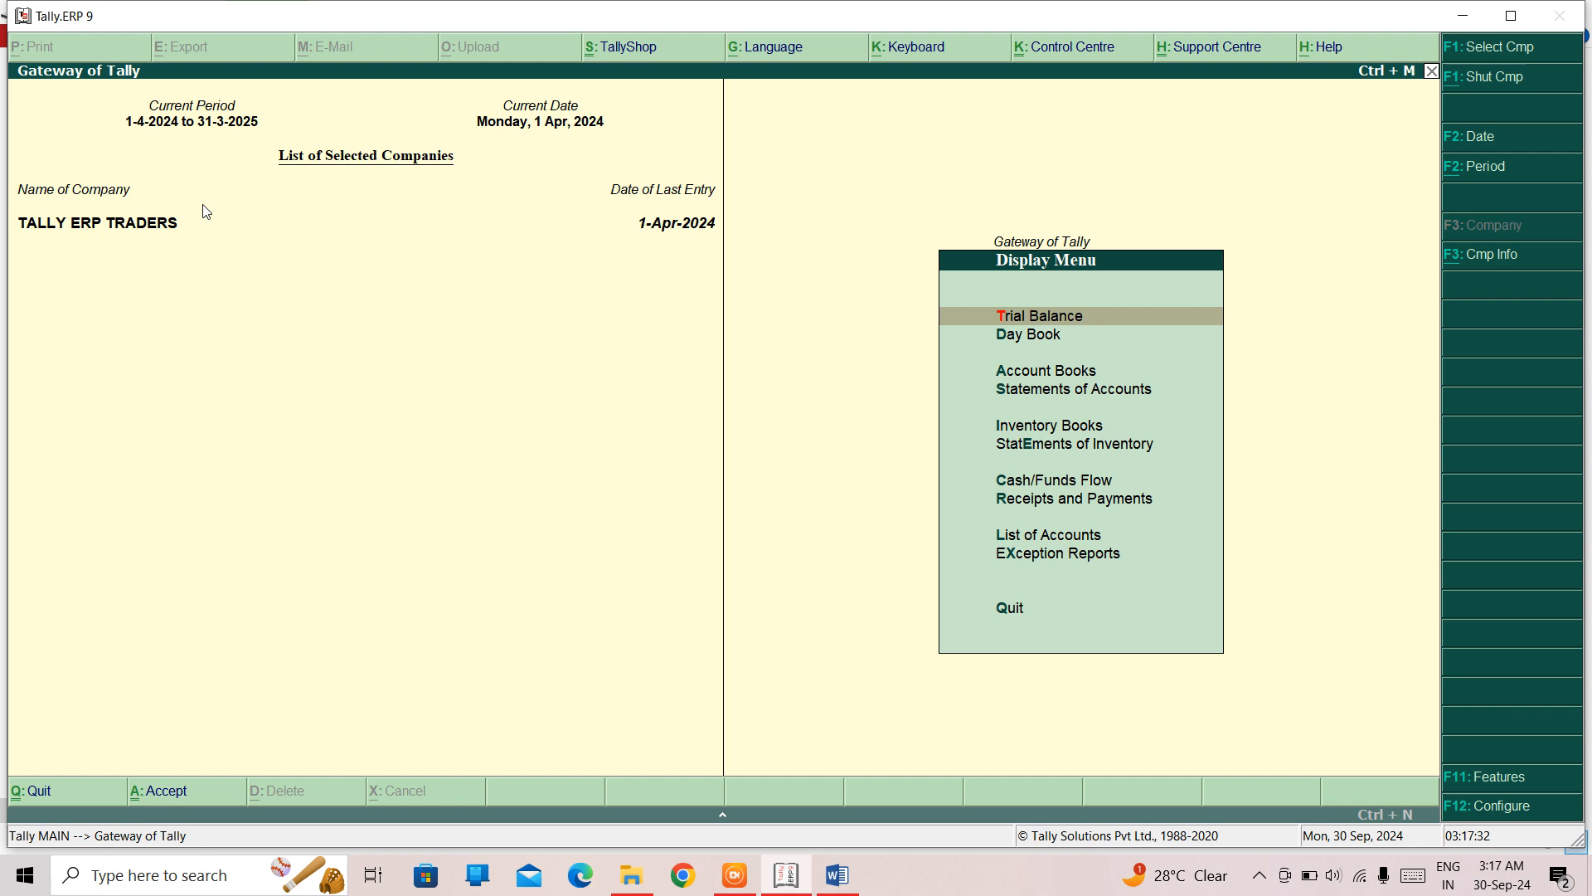
{"action": "key", "text": "Down"}
{"action": "key", "text": "Down"}
{"action": "key", "text": "Down"}
{"action": "key", "text": "Return"}
{"action": "key", "text": "Escape"}
{"action": "key", "text": "Up"}
{"action": "key", "text": "Return"}
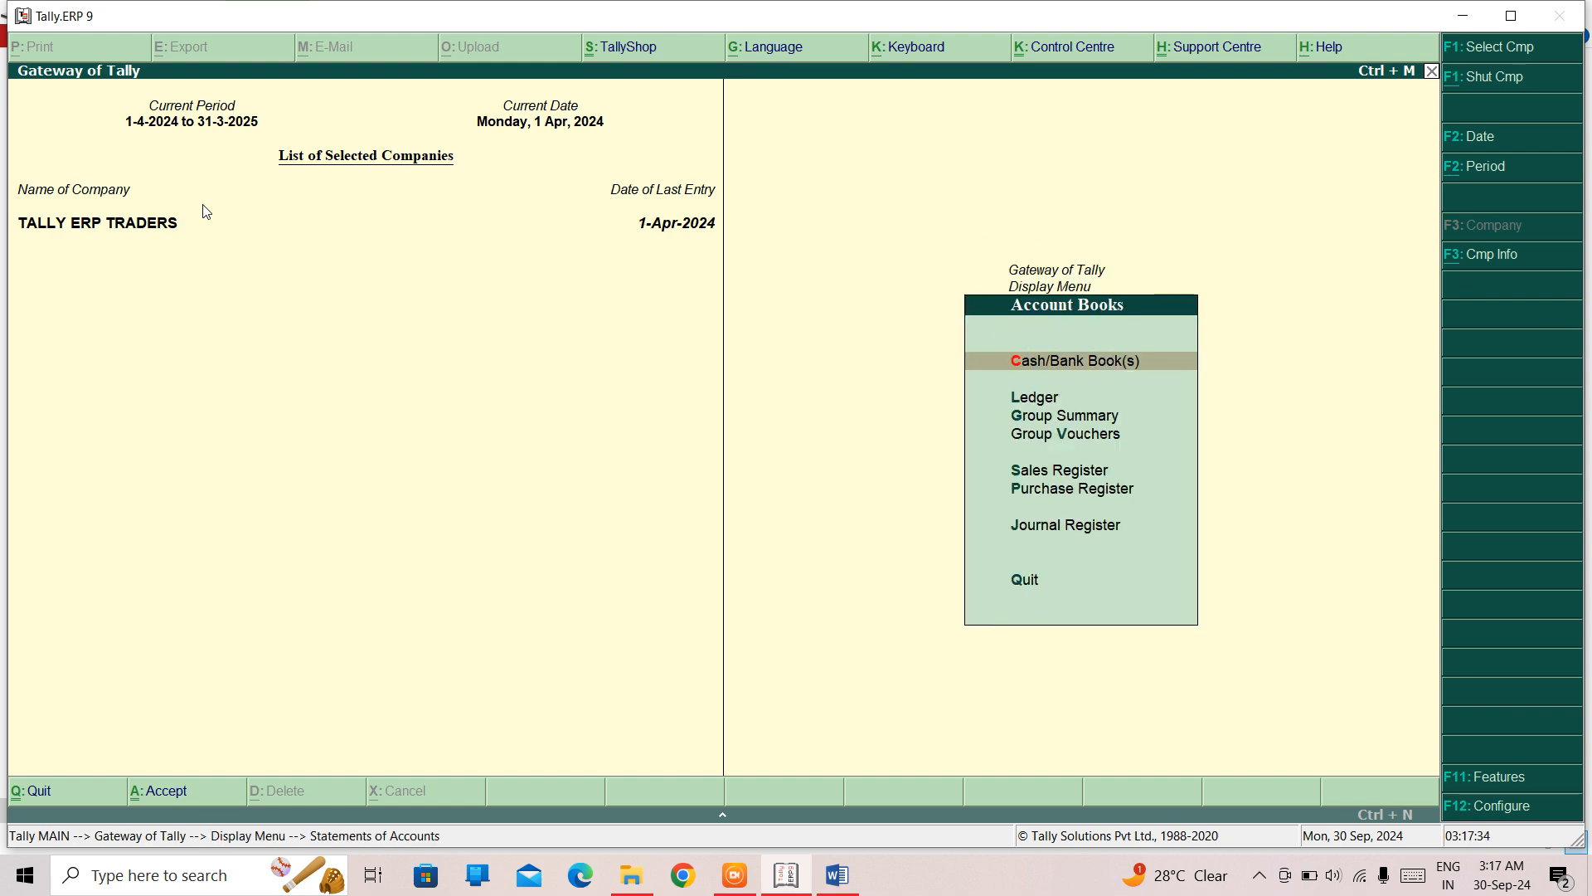
{"action": "key", "text": "Escape"}
{"action": "key", "text": "Up"}
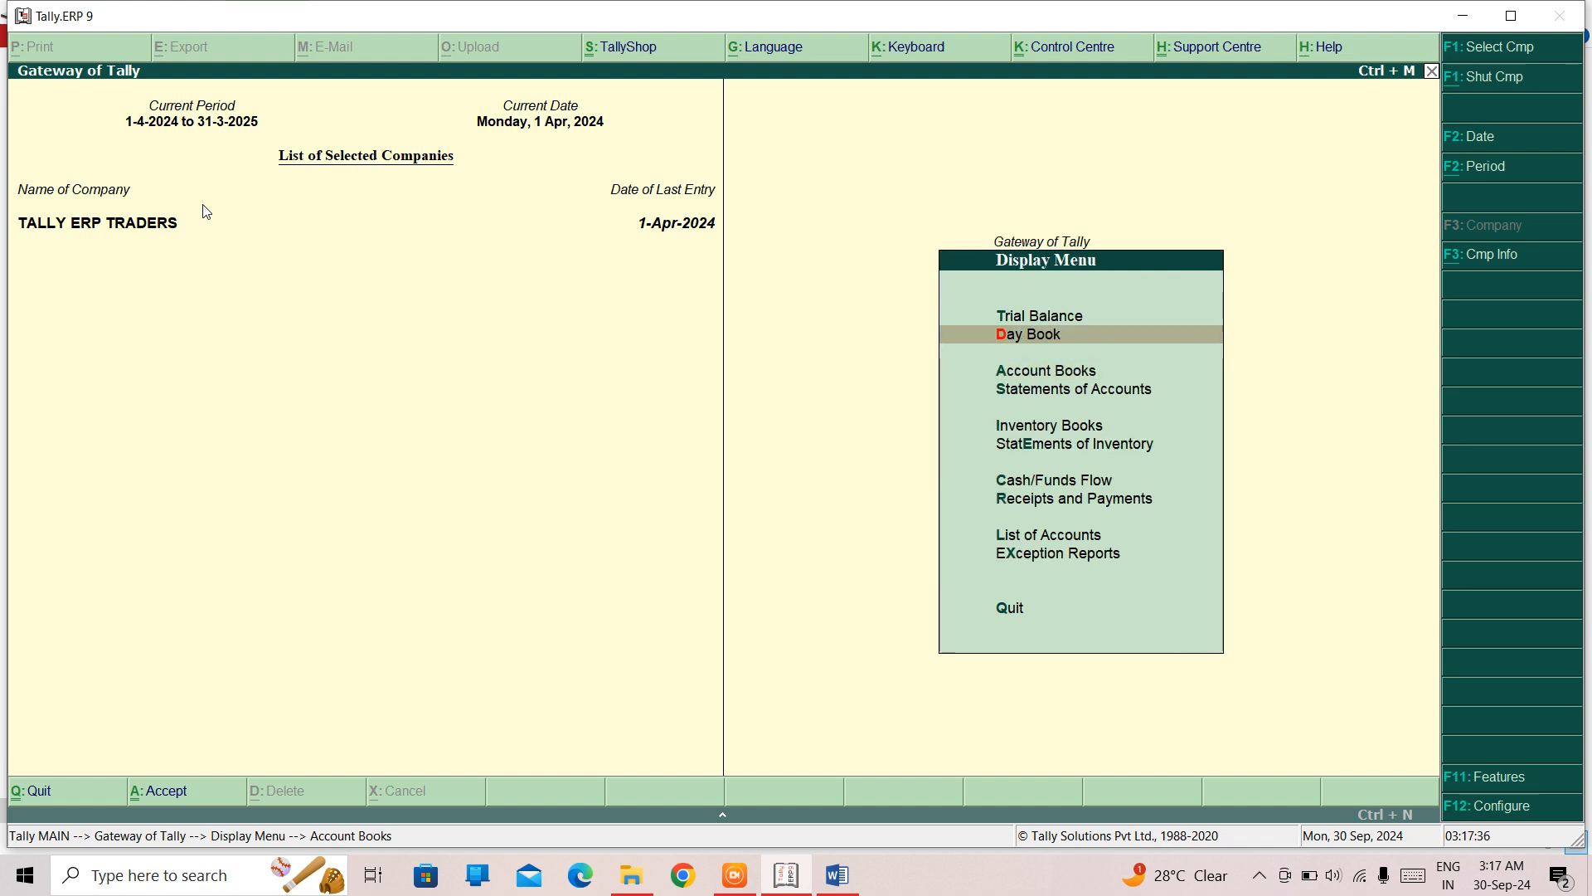
- Open the Day Book and highlight the optional SALARY payment entry
{"action": "key", "text": "Up"}
{"action": "key", "text": "Down"}
{"action": "key", "text": "Return"}
{"action": "key", "text": "Down"}
{"action": "key", "text": "Down"}
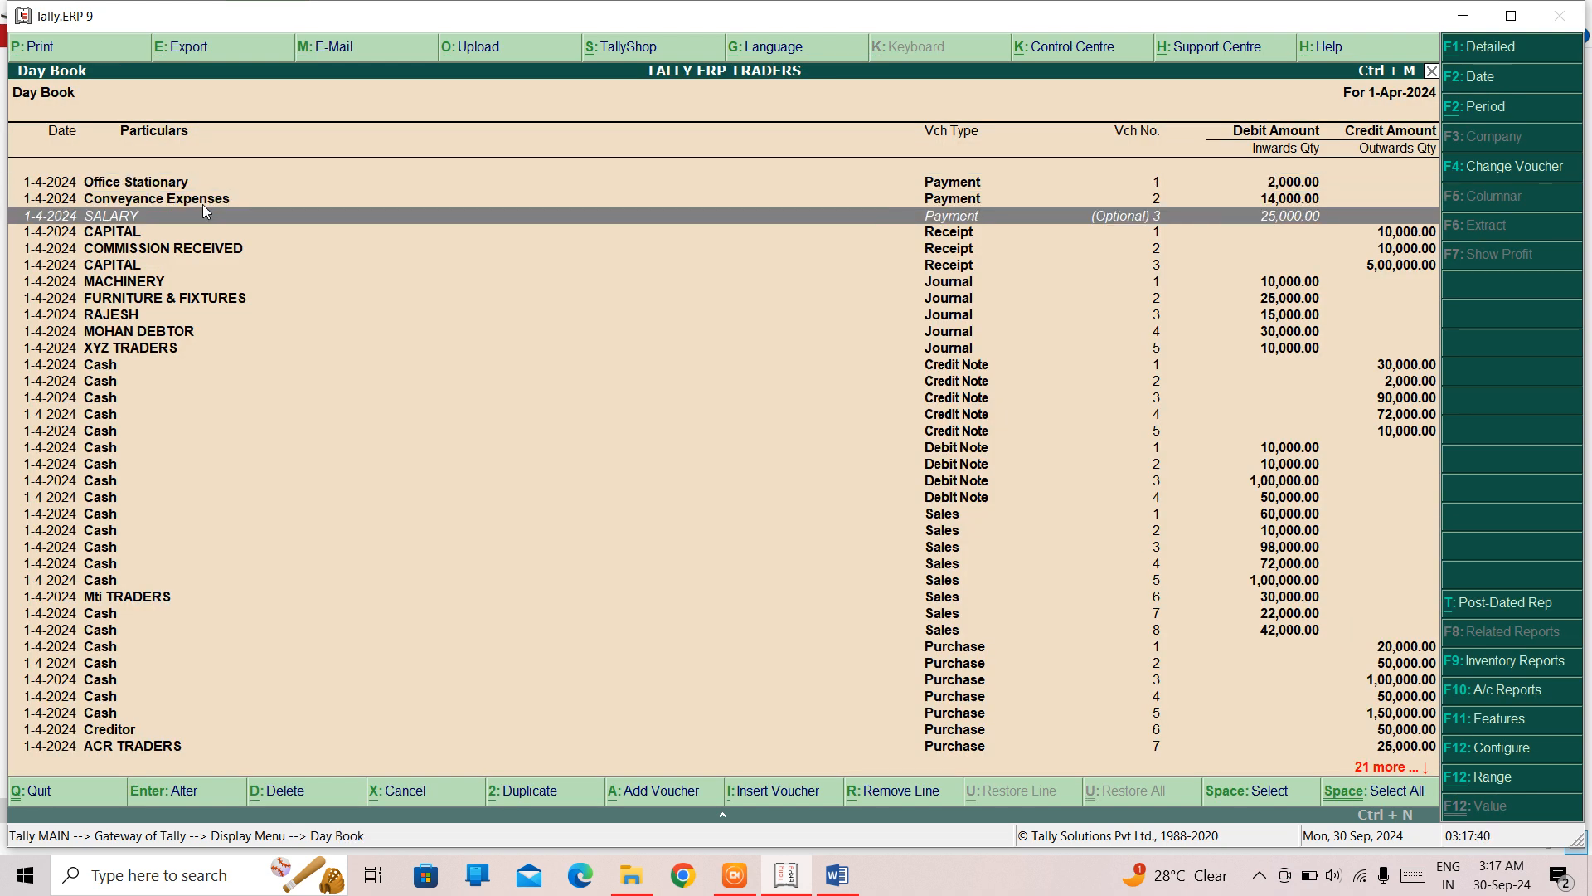
- Find the optional Cash purchase voucher no. 12 in the Day Book, review its details and close it unchanged
{"action": "key", "text": "Down"}
{"action": "key", "text": "Down"}
{"action": "key", "text": "Down"}
{"action": "key", "text": "Down"}
{"action": "key", "text": "Down"}
{"action": "key", "text": "Down"}
{"action": "key", "text": "Down"}
{"action": "key", "text": "Down"}
{"action": "key", "text": "Down"}
{"action": "key", "text": "Down"}
{"action": "key", "text": "Down"}
{"action": "key", "text": "Down"}
{"action": "key", "text": "Down"}
{"action": "key", "text": "Down"}
{"action": "key", "text": "Down"}
{"action": "key", "text": "Down"}
{"action": "key", "text": "Down"}
{"action": "key", "text": "Down"}
{"action": "key", "text": "Down"}
{"action": "key", "text": "Down"}
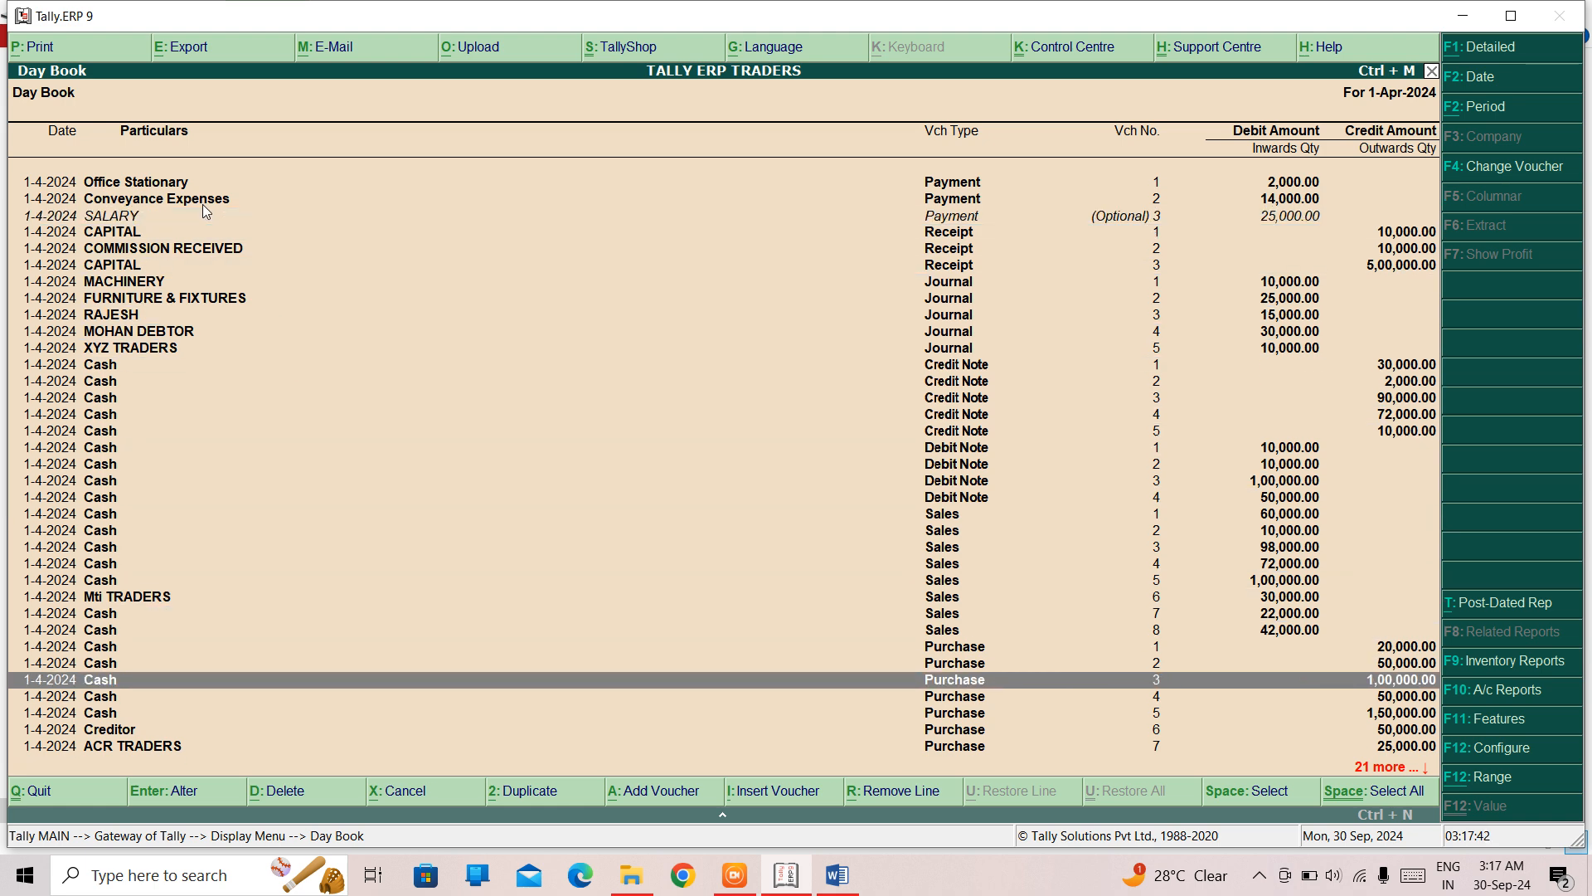
{"action": "key", "text": "Down"}
{"action": "key", "text": "Down"}
{"action": "key", "text": "Down"}
{"action": "key", "text": "Down"}
{"action": "key", "text": "Down"}
{"action": "key", "text": "Down"}
{"action": "key", "text": "Down"}
{"action": "key", "text": "Down"}
{"action": "key", "text": "Down"}
{"action": "key", "text": "Down"}
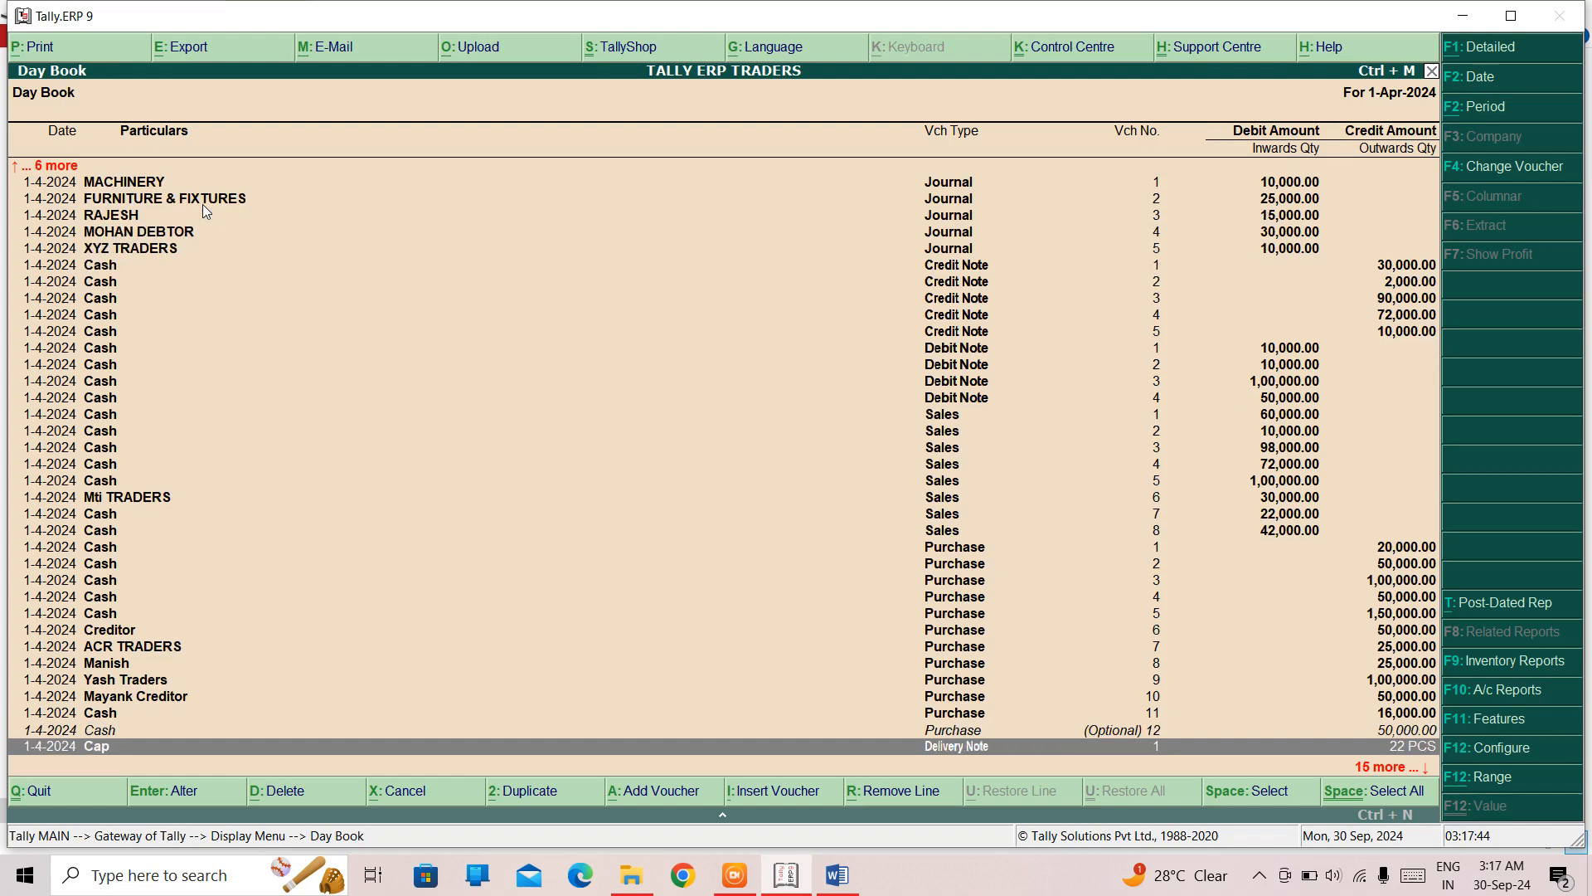
{"action": "key", "text": "Up"}
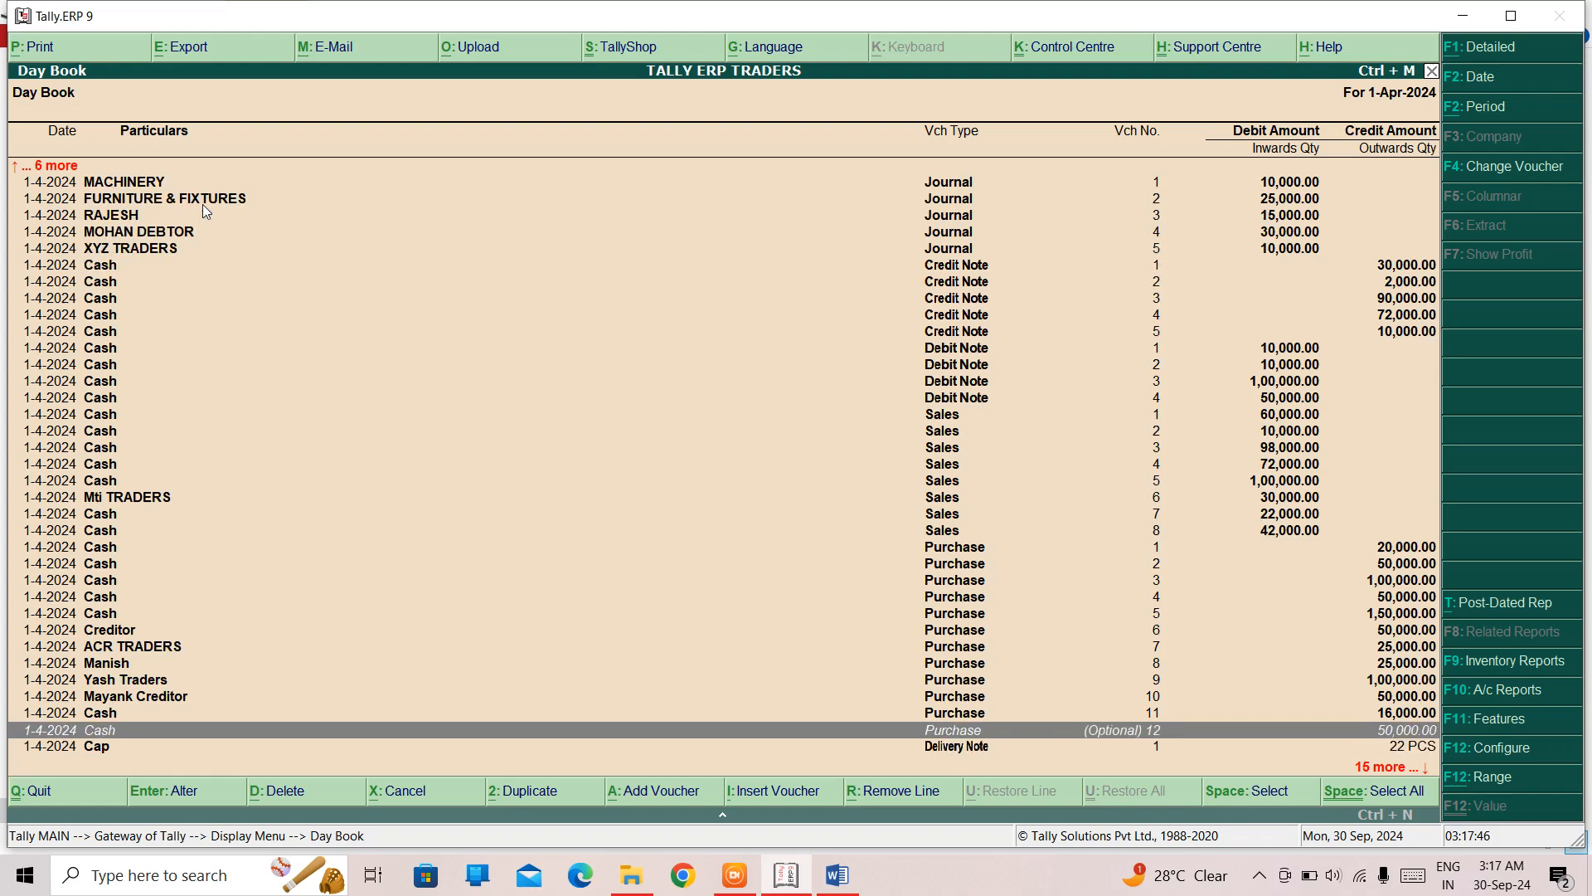
{"action": "key", "text": "Return"}
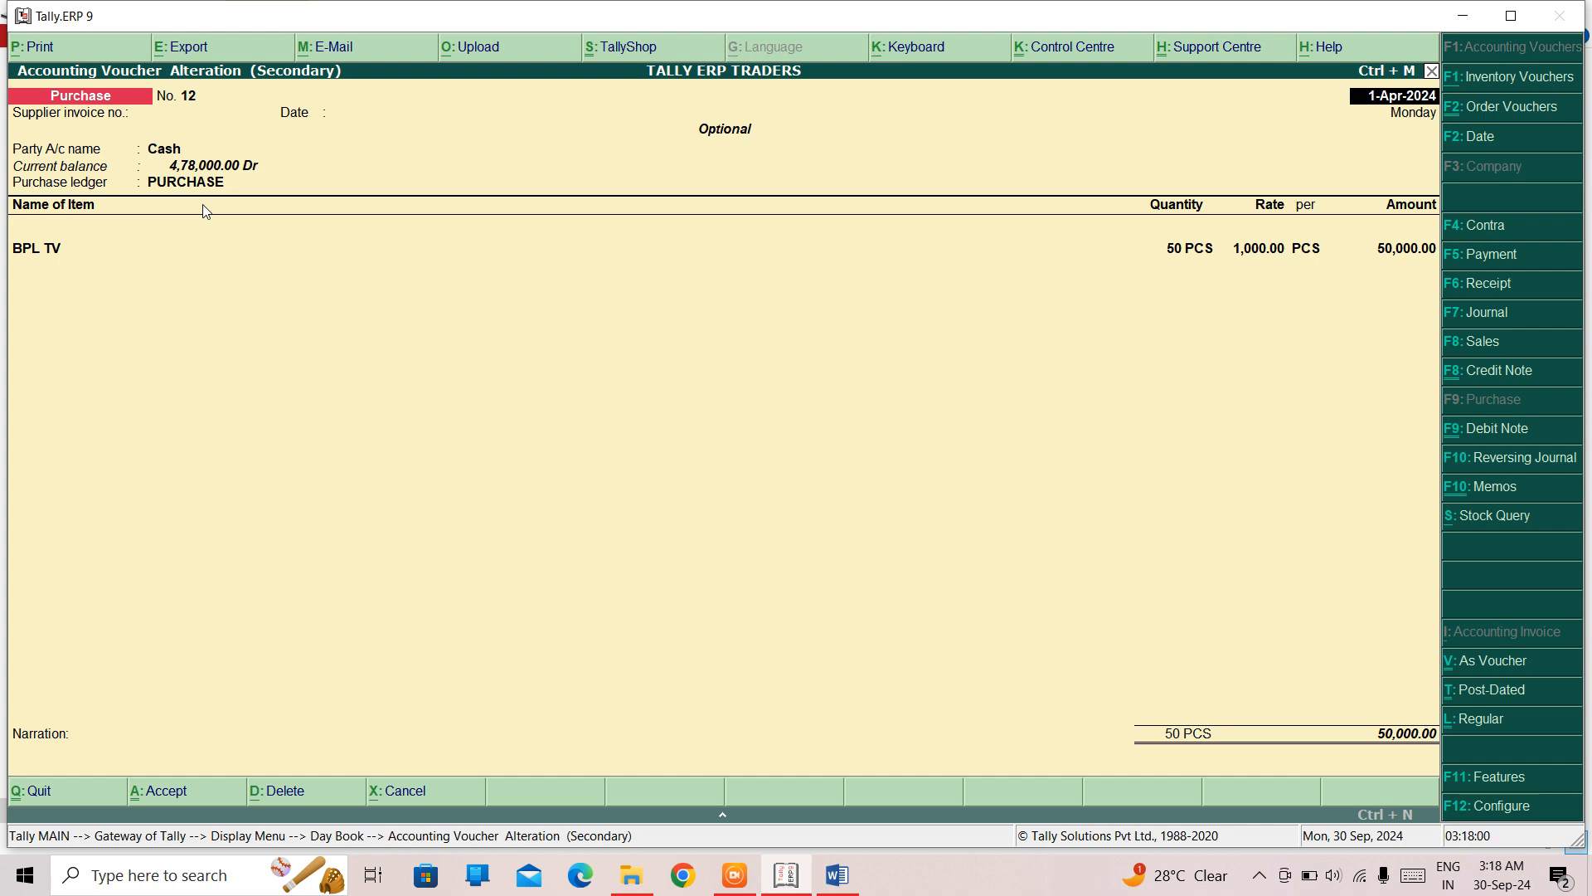
{"action": "key", "text": "Escape"}
{"action": "key", "text": "y"}
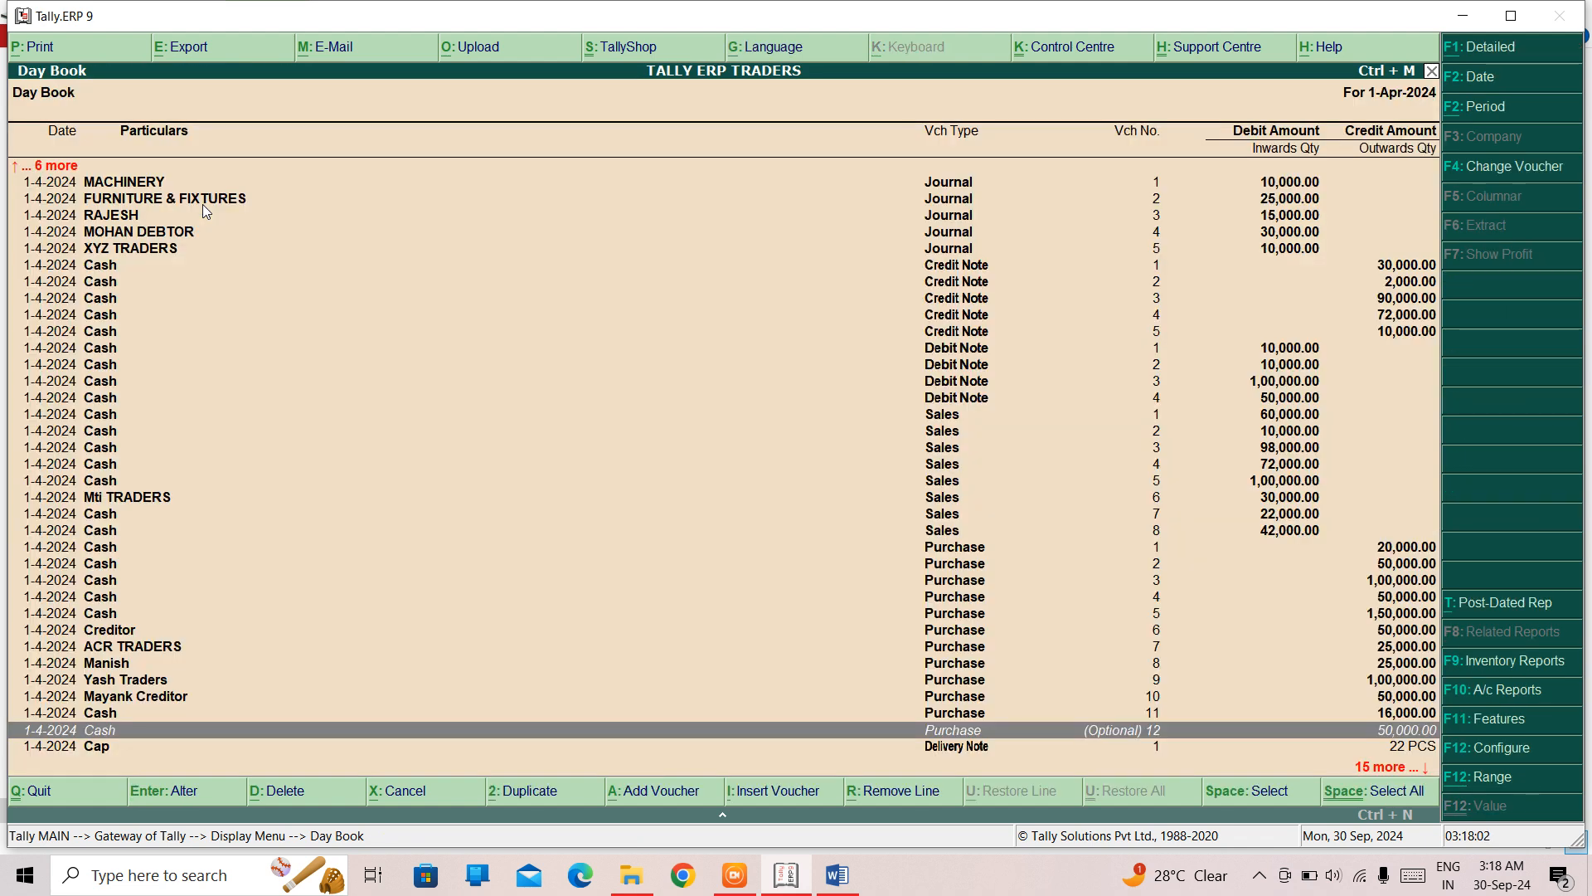
- Look through the remaining Day Book entries down to the purchase orders at the end of the list
{"action": "key", "text": "Up"}
{"action": "key", "text": "Up"}
{"action": "key", "text": "Up"}
{"action": "key", "text": "Down"}
{"action": "key", "text": "Down"}
{"action": "key", "text": "Down"}
{"action": "key", "text": "Down"}
{"action": "key", "text": "Down"}
{"action": "key", "text": "Down"}
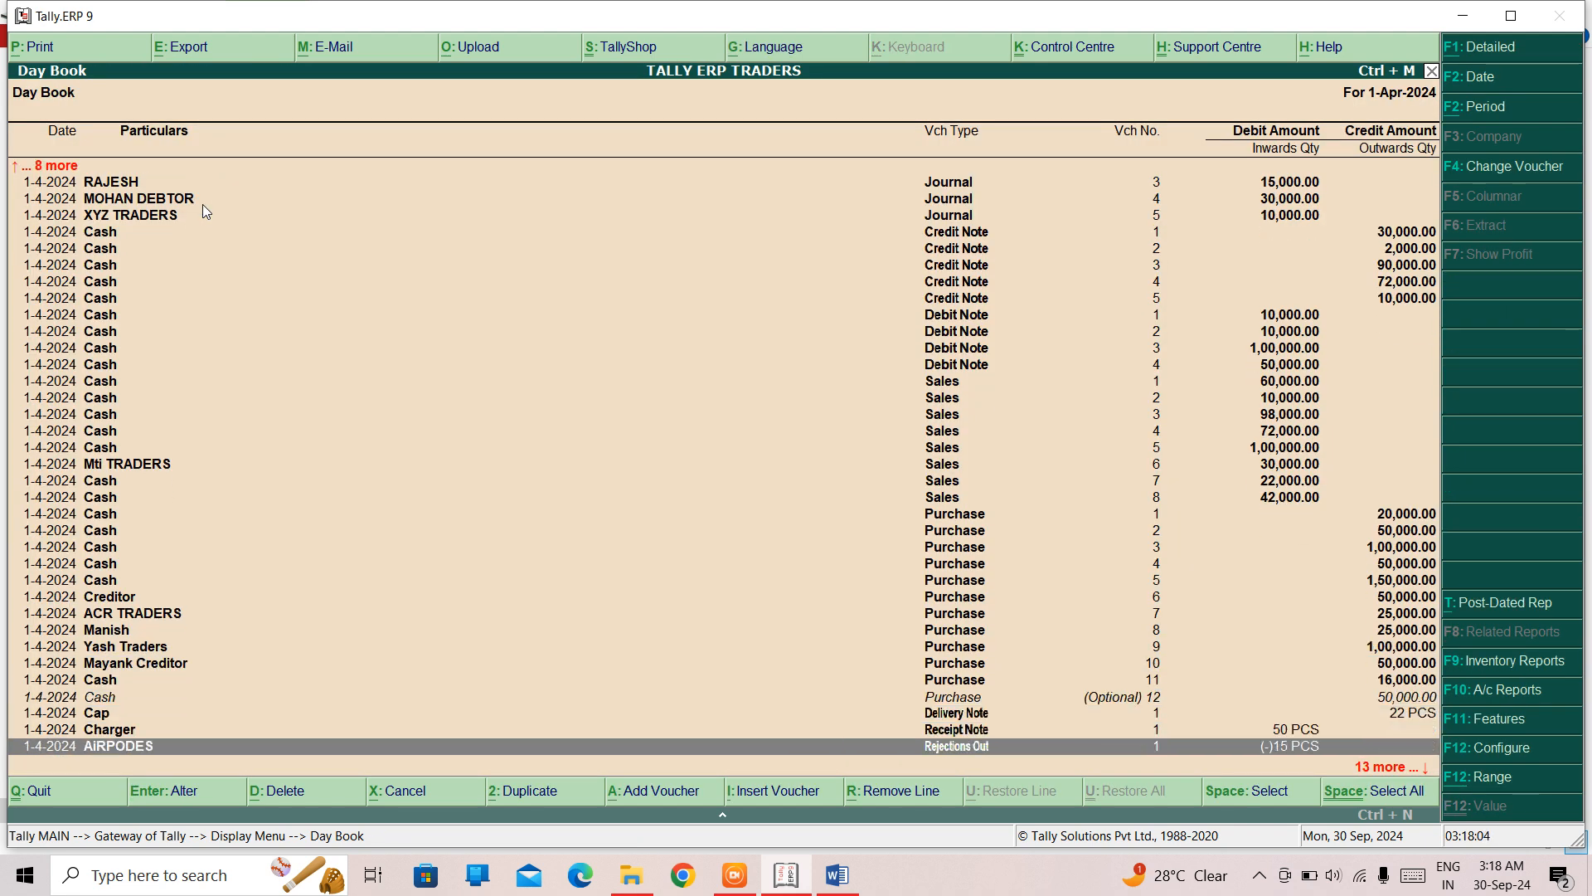
{"action": "key", "text": "Down"}
{"action": "key", "text": "Down"}
{"action": "key", "text": "Down"}
{"action": "key", "text": "Down"}
{"action": "key", "text": "Down"}
{"action": "key", "text": "Down"}
{"action": "key", "text": "Down"}
{"action": "key", "text": "Down"}
{"action": "key", "text": "Down"}
{"action": "key", "text": "Down"}
{"action": "key", "text": "Down"}
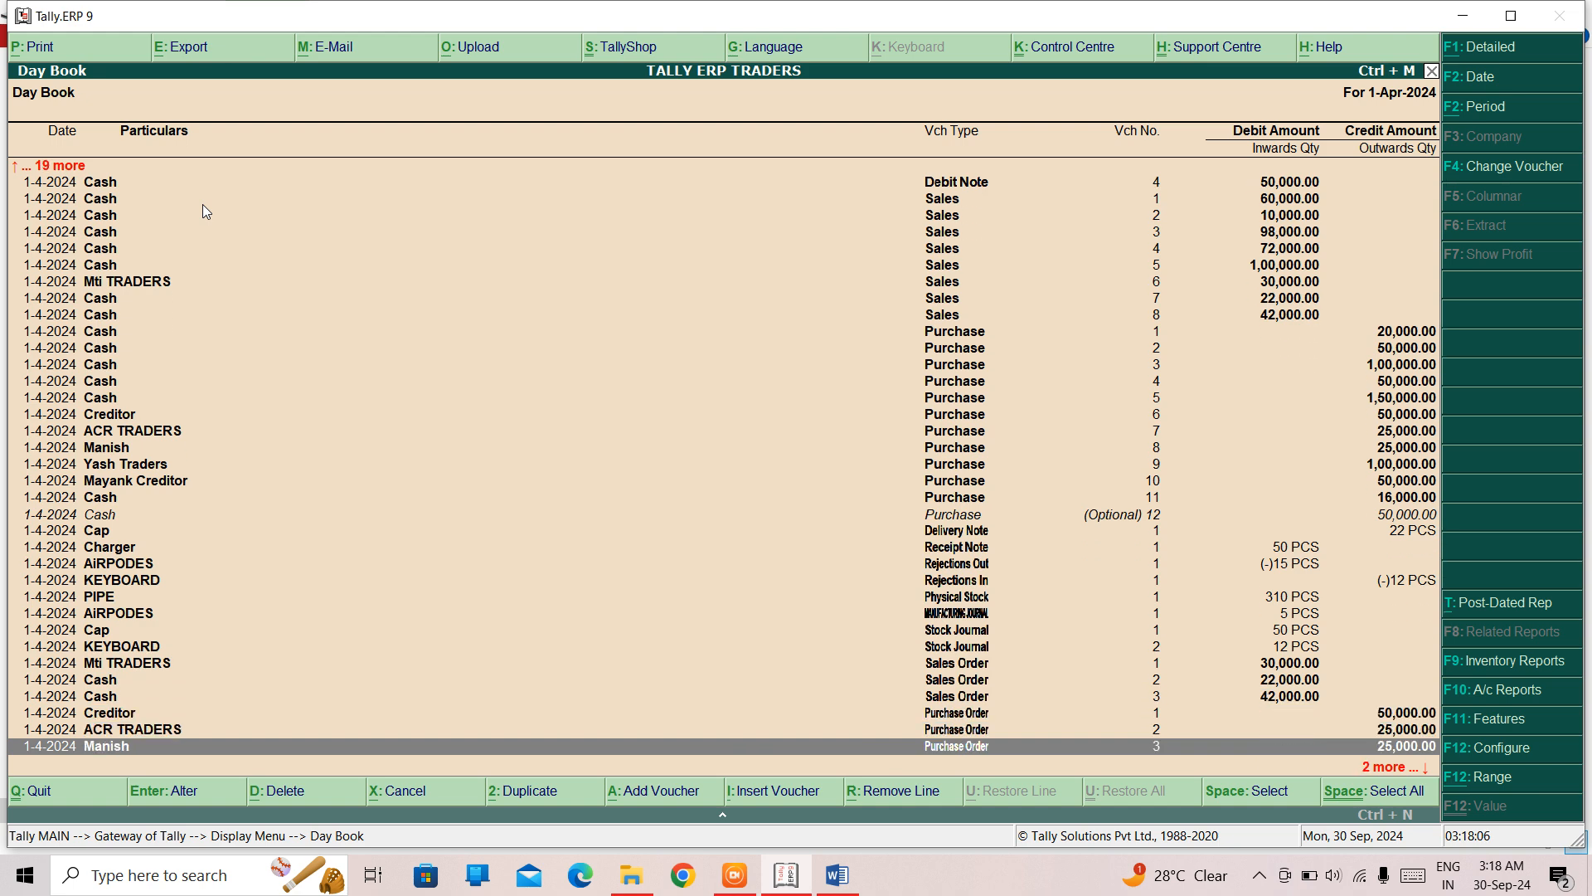
{"action": "key", "text": "Down"}
{"action": "key", "text": "Down"}
{"action": "key", "text": "Up"}
{"action": "key", "text": "Up"}
{"action": "key", "text": "Up"}
{"action": "key", "text": "Up"}
{"action": "key", "text": "Up"}
{"action": "key", "text": "Up"}
{"action": "key", "text": "Up"}
{"action": "key", "text": "Up"}
{"action": "key", "text": "Up"}
{"action": "key", "text": "Up"}
{"action": "key", "text": "Up"}
{"action": "key", "text": "Up"}
{"action": "key", "text": "Up"}
{"action": "key", "text": "Up"}
{"action": "key", "text": "Up"}
{"action": "key", "text": "Up"}
{"action": "key", "text": "Up"}
{"action": "key", "text": "Up"}
{"action": "key", "text": "Up"}
{"action": "key", "text": "Up"}
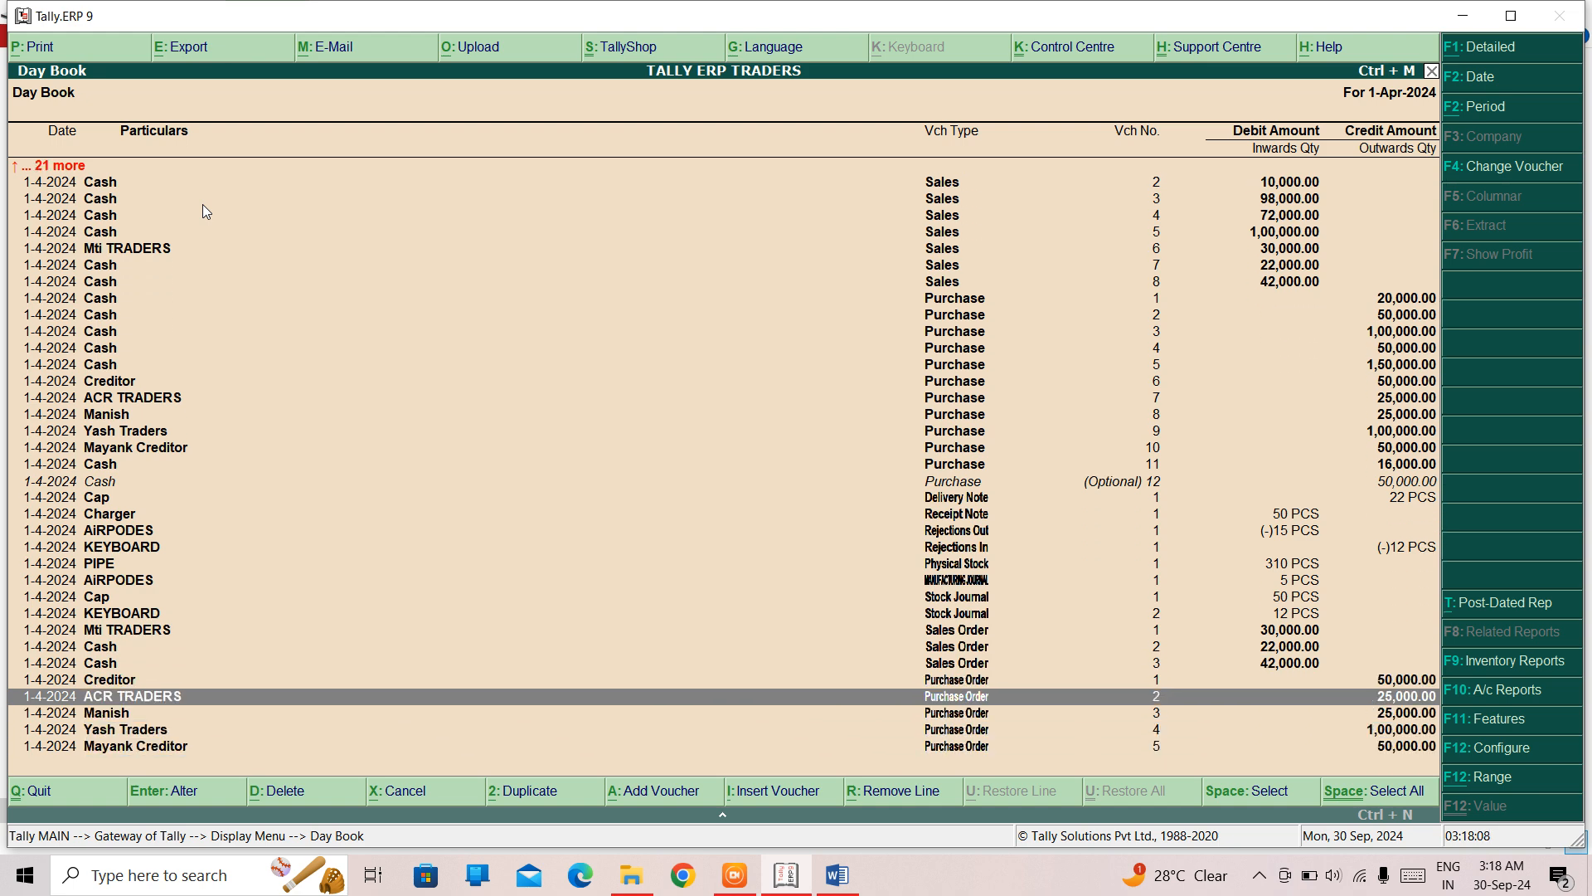
- Mark the Mti TRADERS sales voucher no. 6 as optional, save it and leave the Day Book
{"action": "key", "text": "Up"}
{"action": "key", "text": "Up"}
{"action": "key", "text": "Up"}
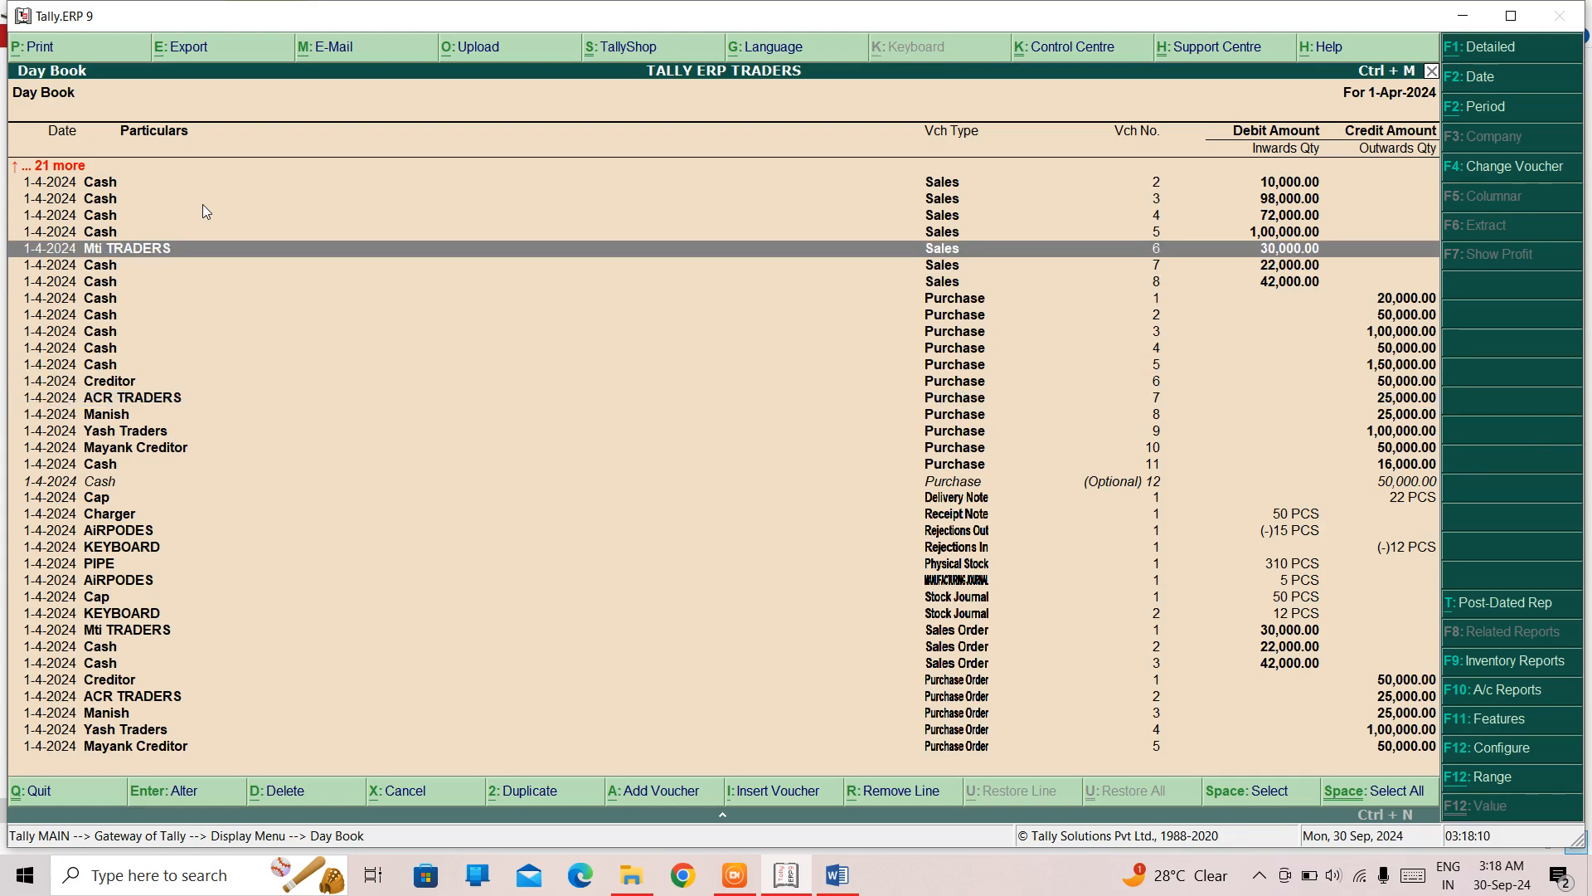
{"action": "key", "text": "Return"}
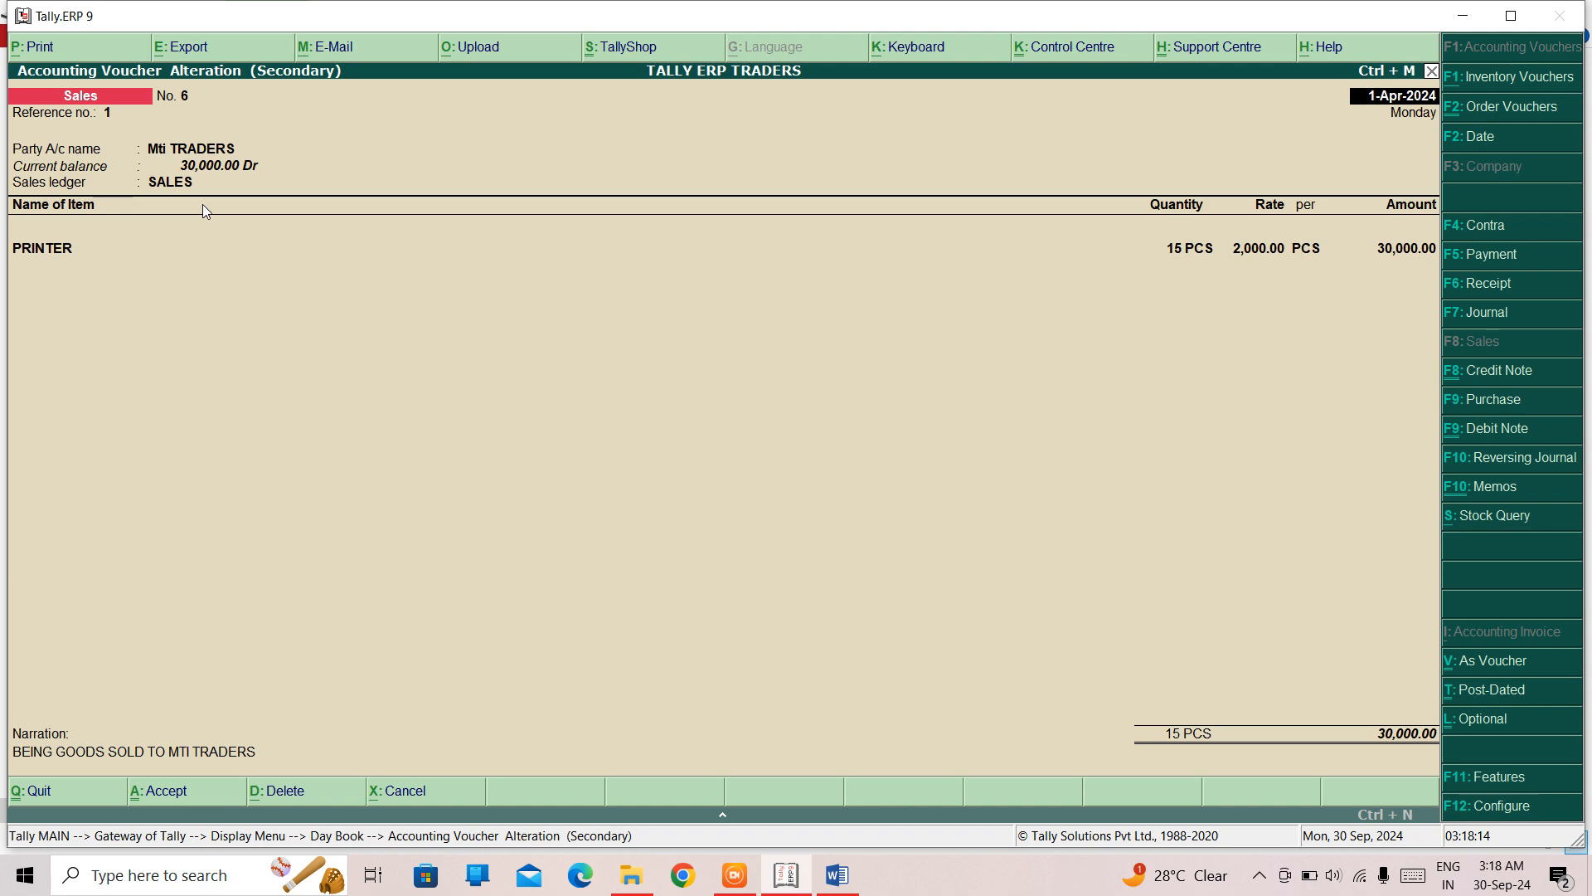
{"action": "key", "text": "ctrl+l"}
{"action": "key", "text": "ctrl+a"}
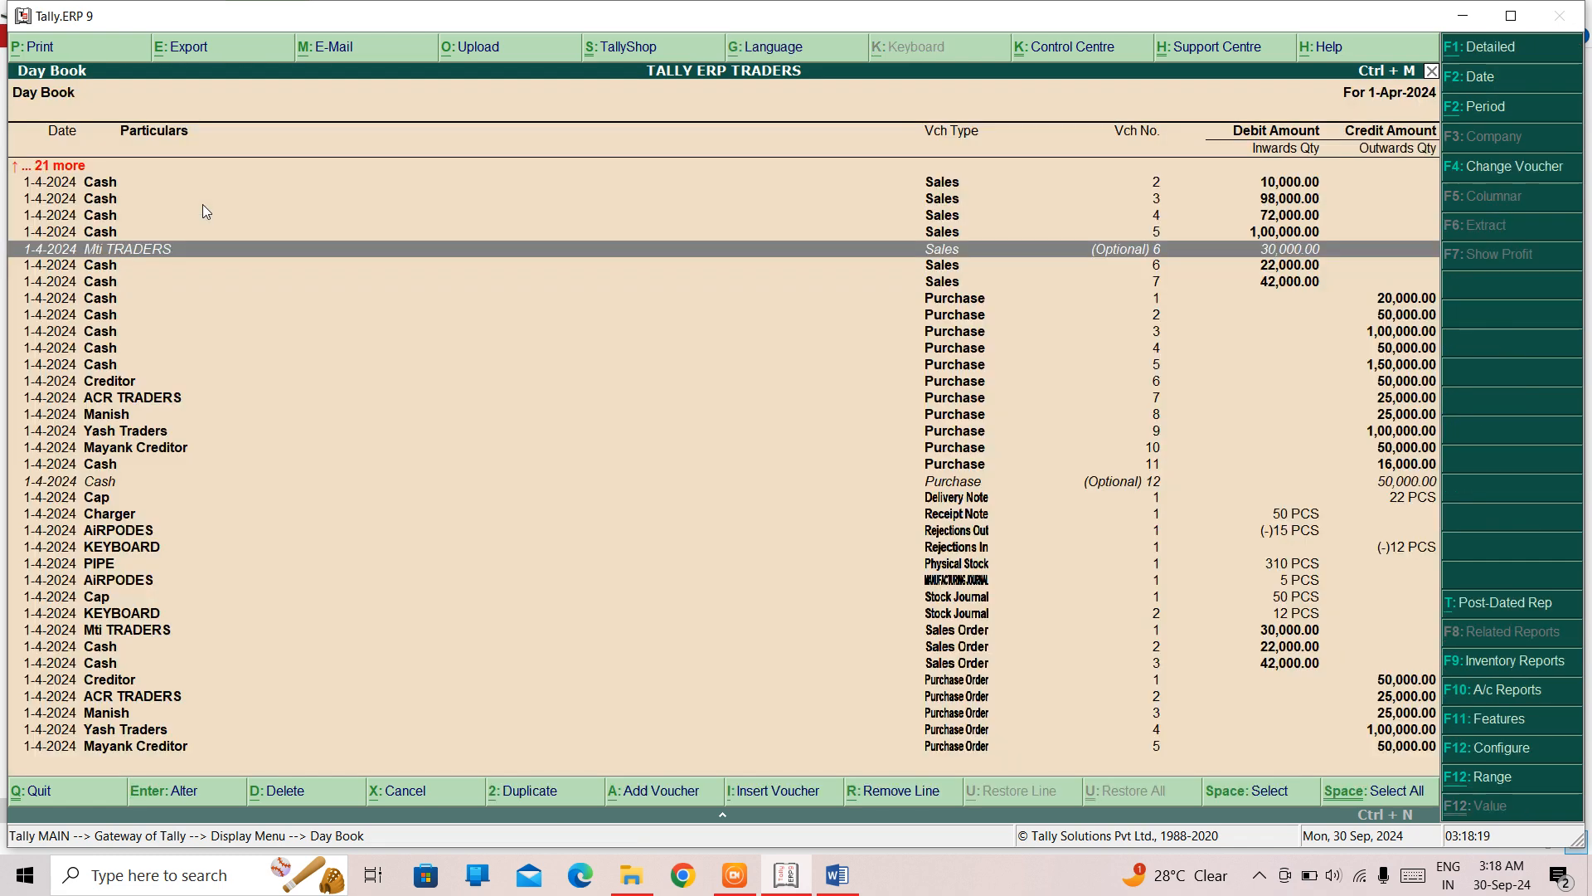
{"action": "key", "text": "Escape"}
{"action": "key", "text": "Escape"}
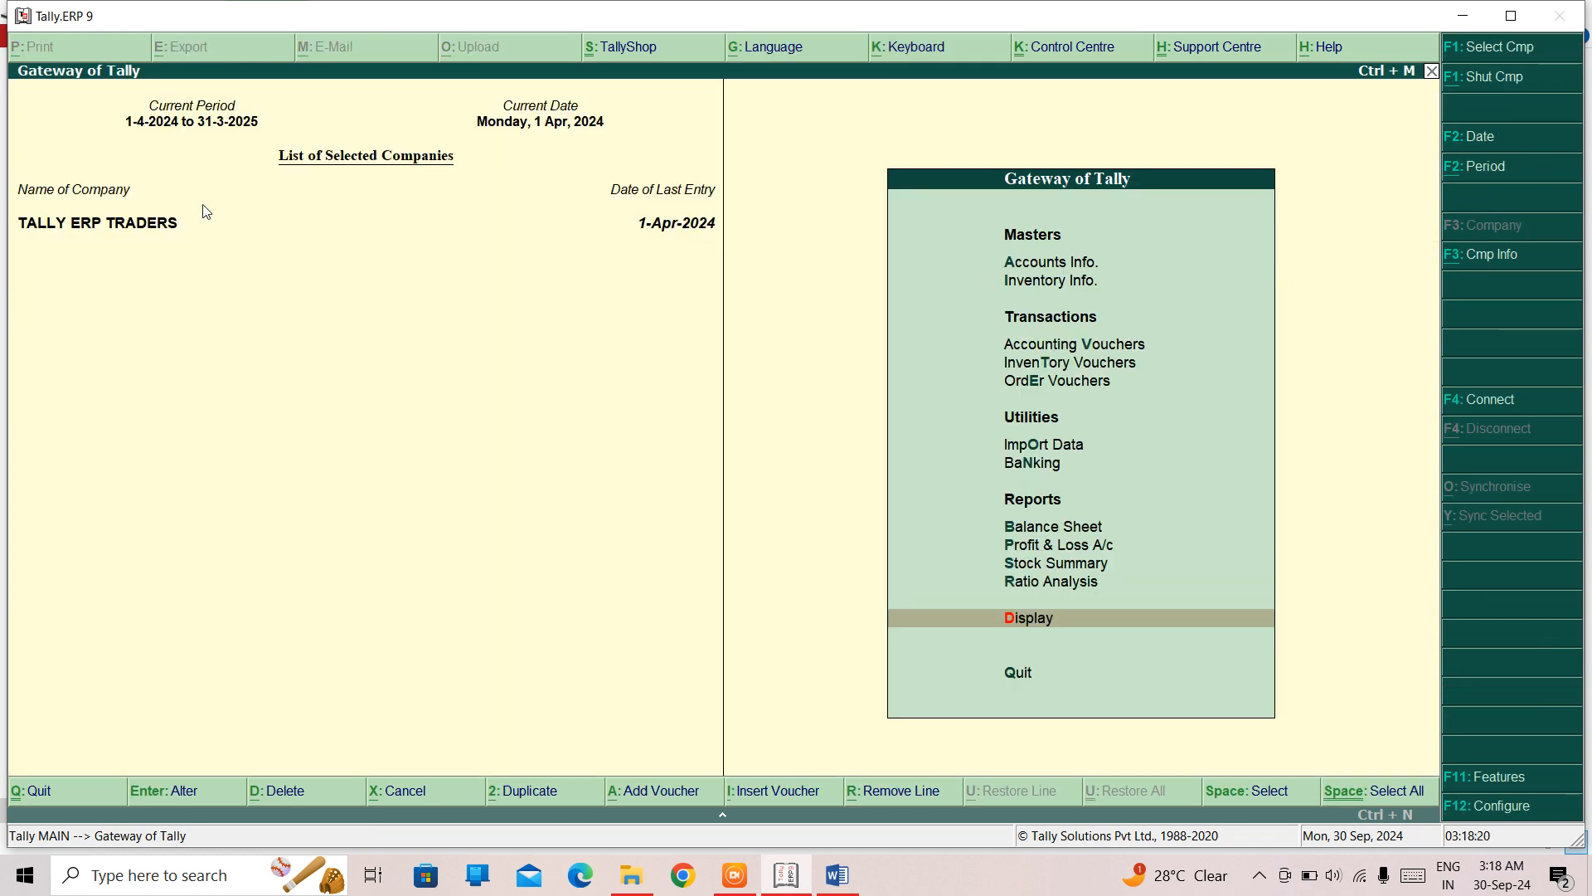
- Start a sales voucher with Cash as the party to check the Cash balance, and discard it
{"action": "key", "text": "Up"}
{"action": "key", "text": "Up"}
{"action": "key", "text": "Up"}
{"action": "key", "text": "Up"}
{"action": "key", "text": "Up"}
{"action": "key", "text": "Up"}
{"action": "key", "text": "Up"}
{"action": "key", "text": "Up"}
{"action": "key", "text": "Up"}
{"action": "key", "text": "Return"}
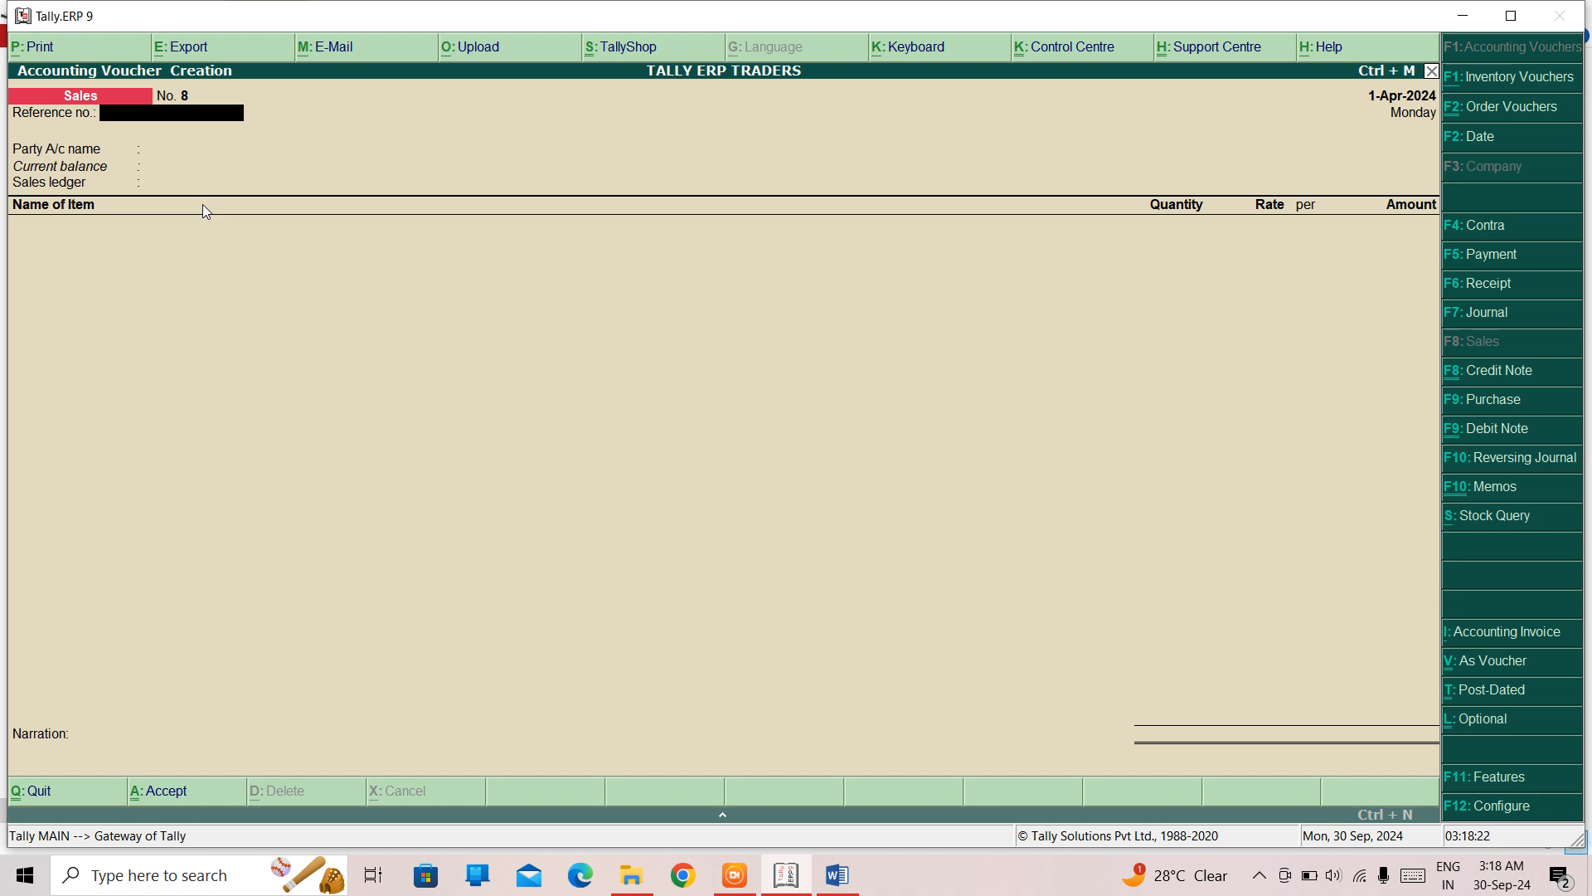
{"action": "key", "text": "Return"}
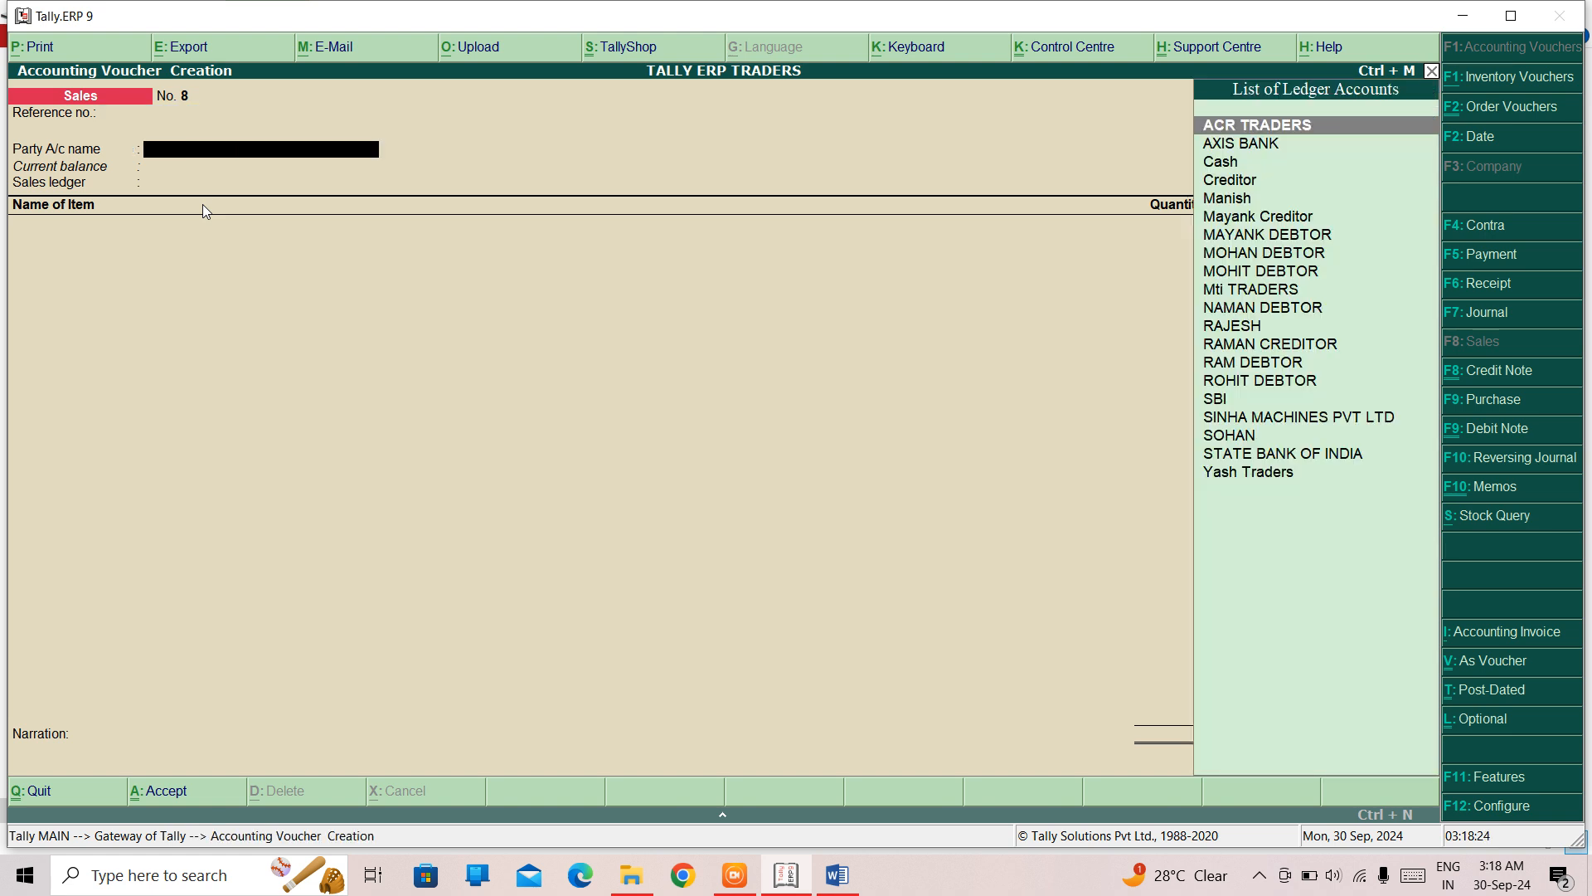
{"action": "type", "text": "cas"}
{"action": "key", "text": "Return"}
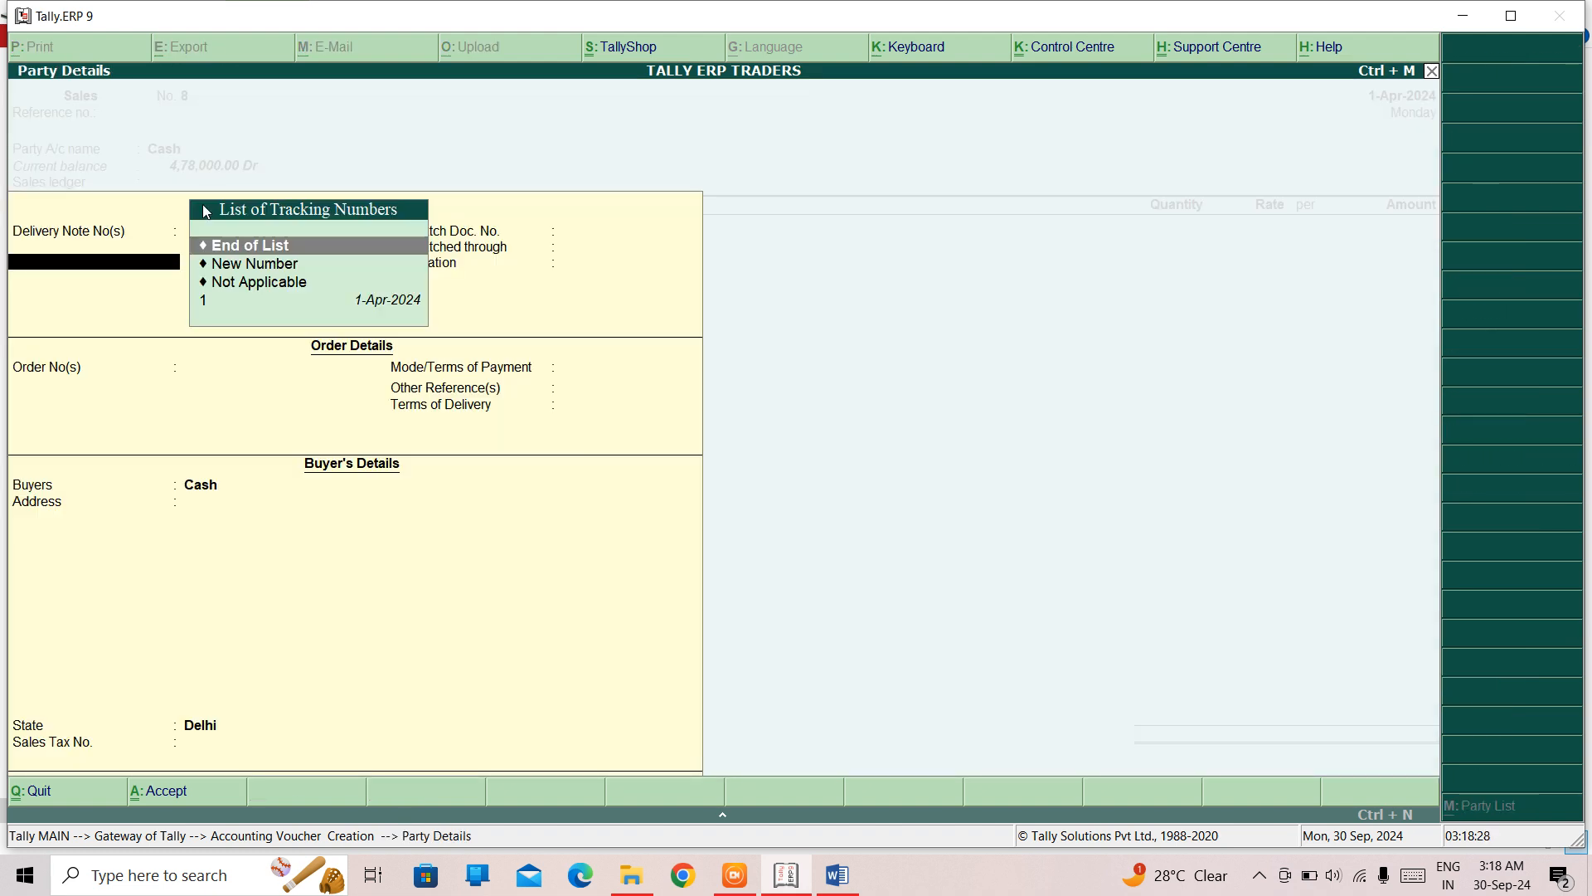
{"action": "key", "text": "ctrl+a"}
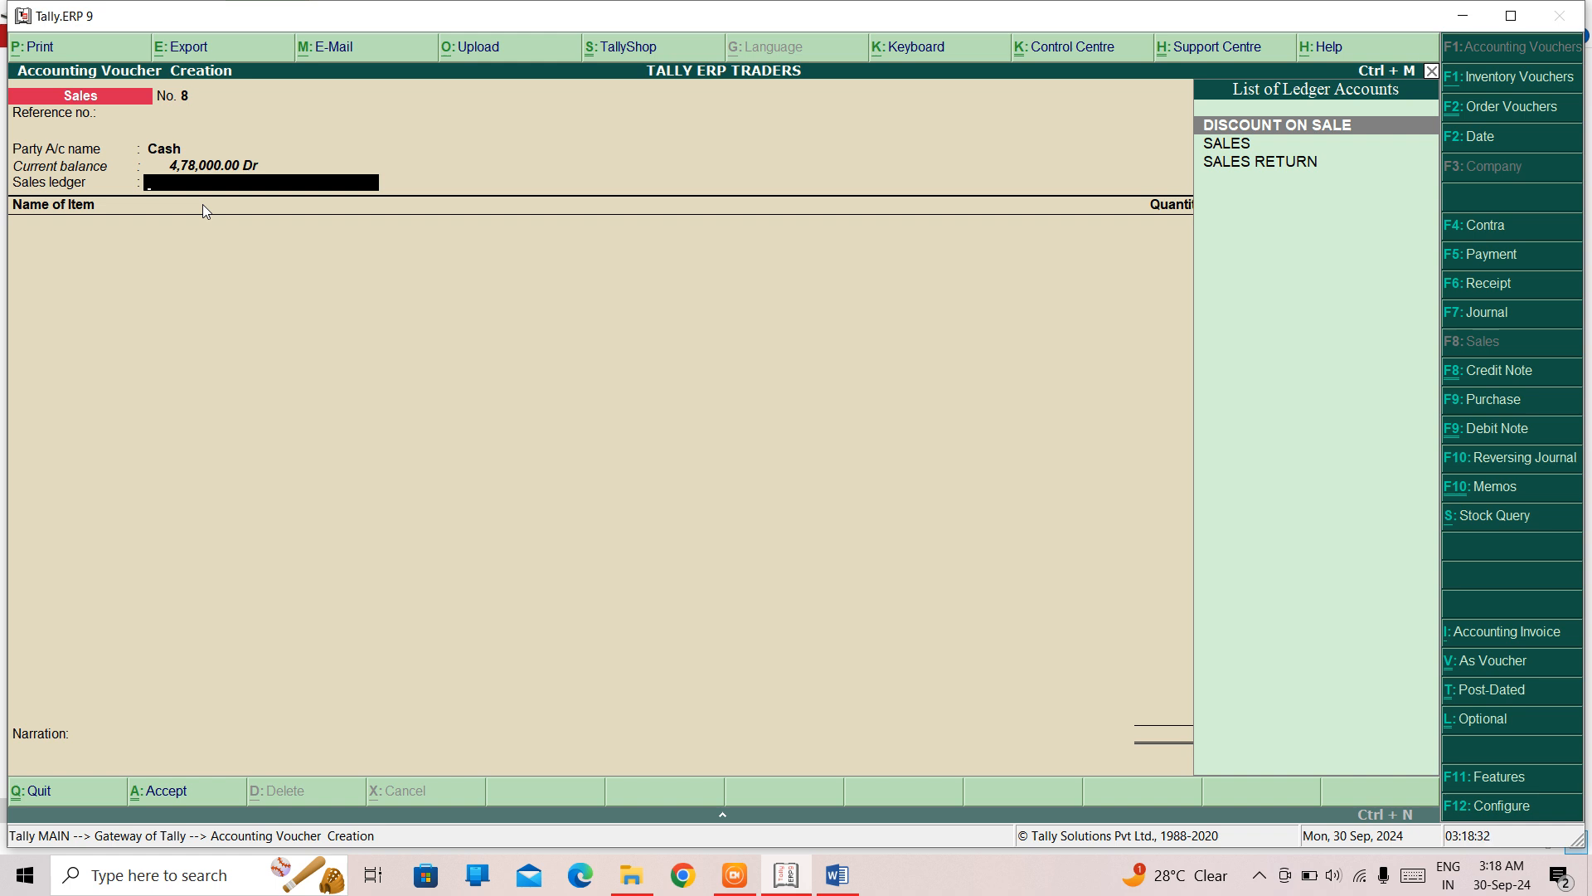
{"action": "key", "text": "Escape"}
{"action": "key", "text": "Return"}
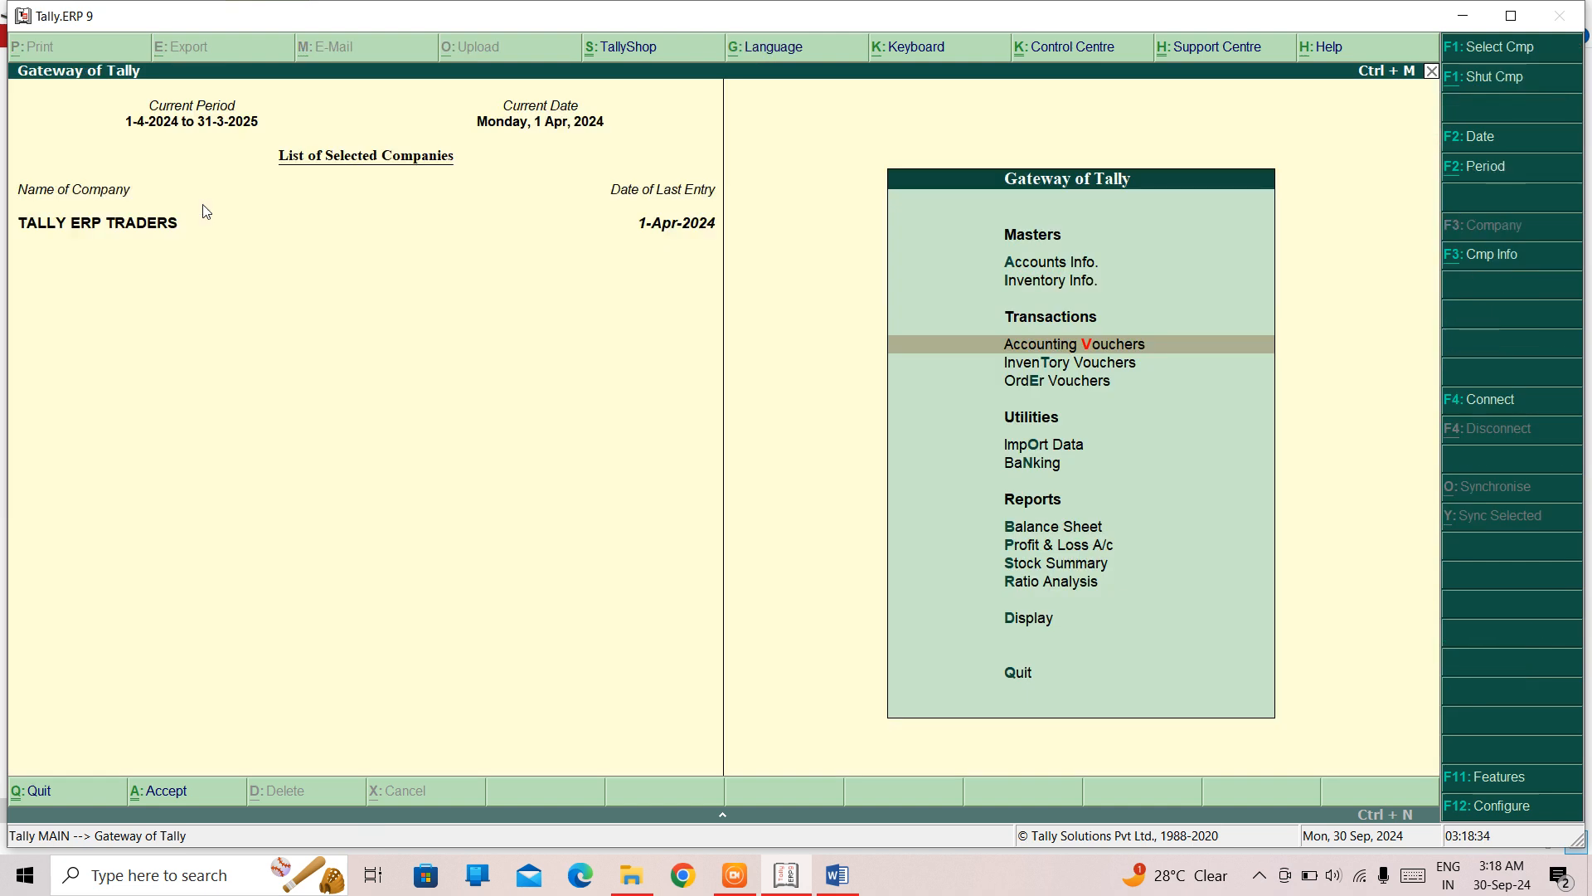
- Return to the Day Book report
{"action": "key", "text": "Down"}
{"action": "key", "text": "Down"}
{"action": "key", "text": "Down"}
{"action": "key", "text": "Down"}
{"action": "key", "text": "Down"}
{"action": "key", "text": "Down"}
{"action": "key", "text": "Down"}
{"action": "key", "text": "Down"}
{"action": "key", "text": "Down"}
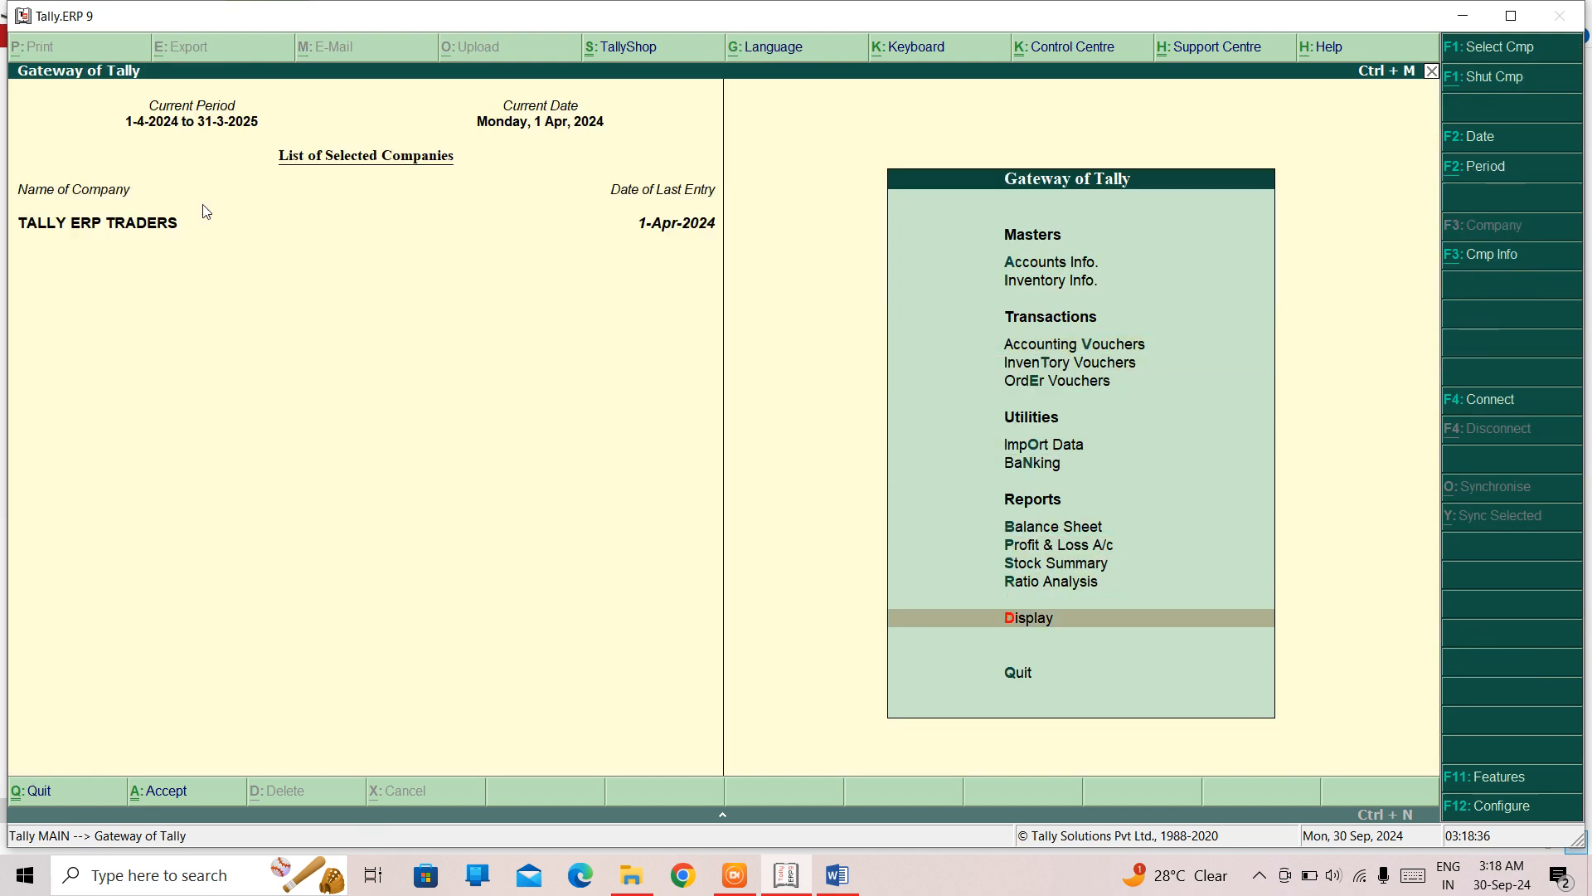
{"action": "key", "text": "Return"}
- Convert the optional Cash purchase voucher no. 12 for BPL TV to a regular voucher, save it and leave the reports
{"action": "key", "text": "Down"}
{"action": "key", "text": "Return"}
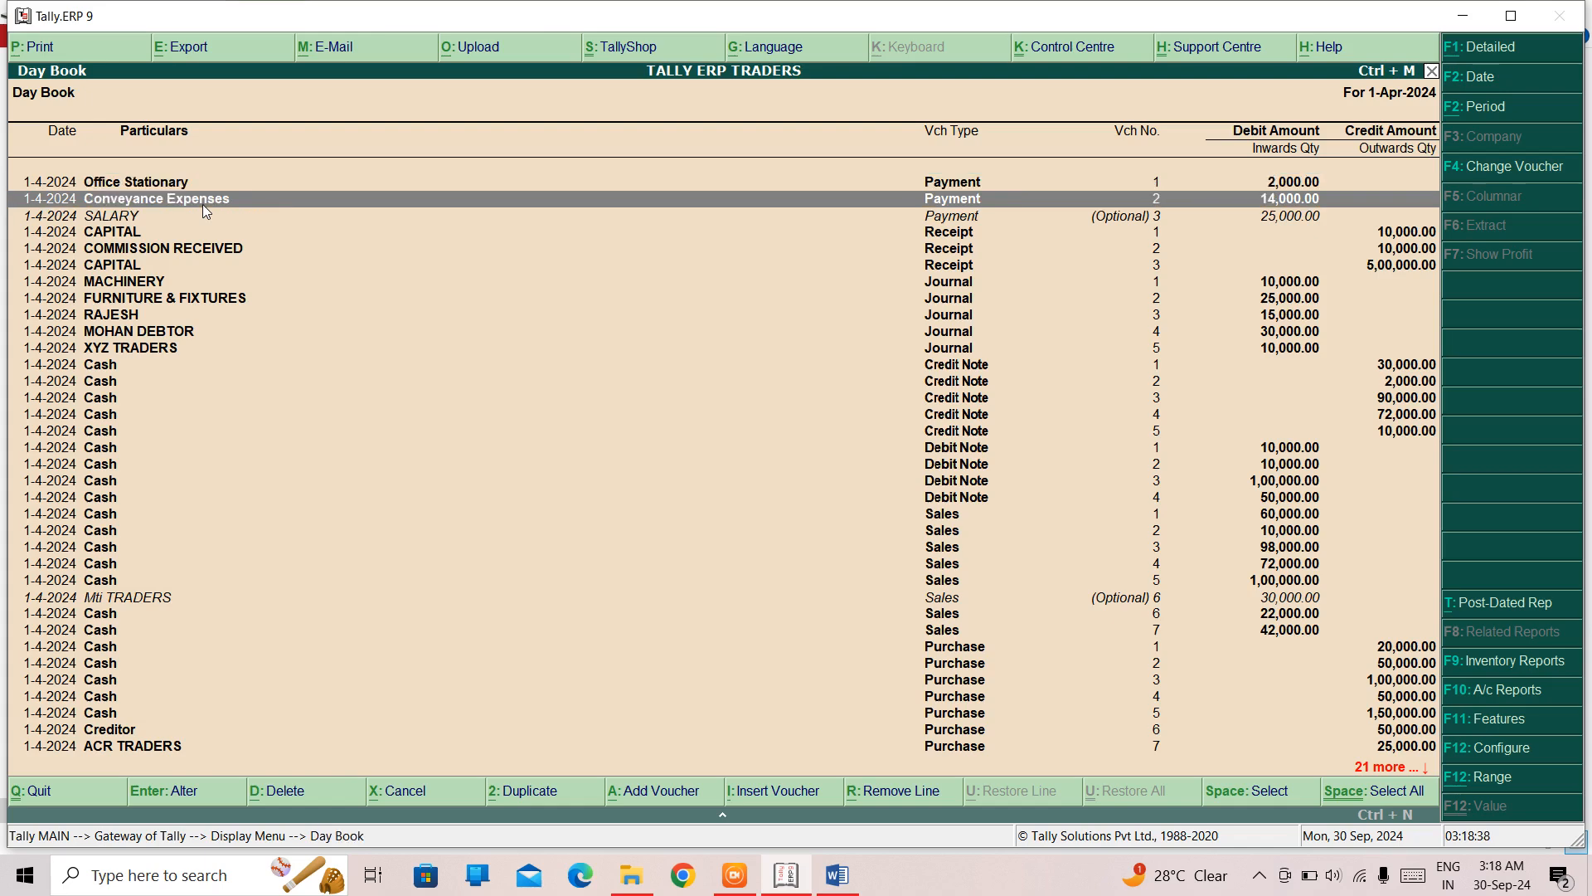
{"action": "key", "text": "Down"}
{"action": "key", "text": "Down"}
{"action": "key", "text": "Down"}
{"action": "key", "text": "Down"}
{"action": "key", "text": "Down"}
{"action": "key", "text": "Down"}
{"action": "key", "text": "Down"}
{"action": "key", "text": "Down"}
{"action": "key", "text": "Down"}
{"action": "key", "text": "Down"}
{"action": "key", "text": "Up"}
{"action": "key", "text": "Up"}
{"action": "key", "text": "Up"}
{"action": "key", "text": "Up"}
{"action": "key", "text": "Up"}
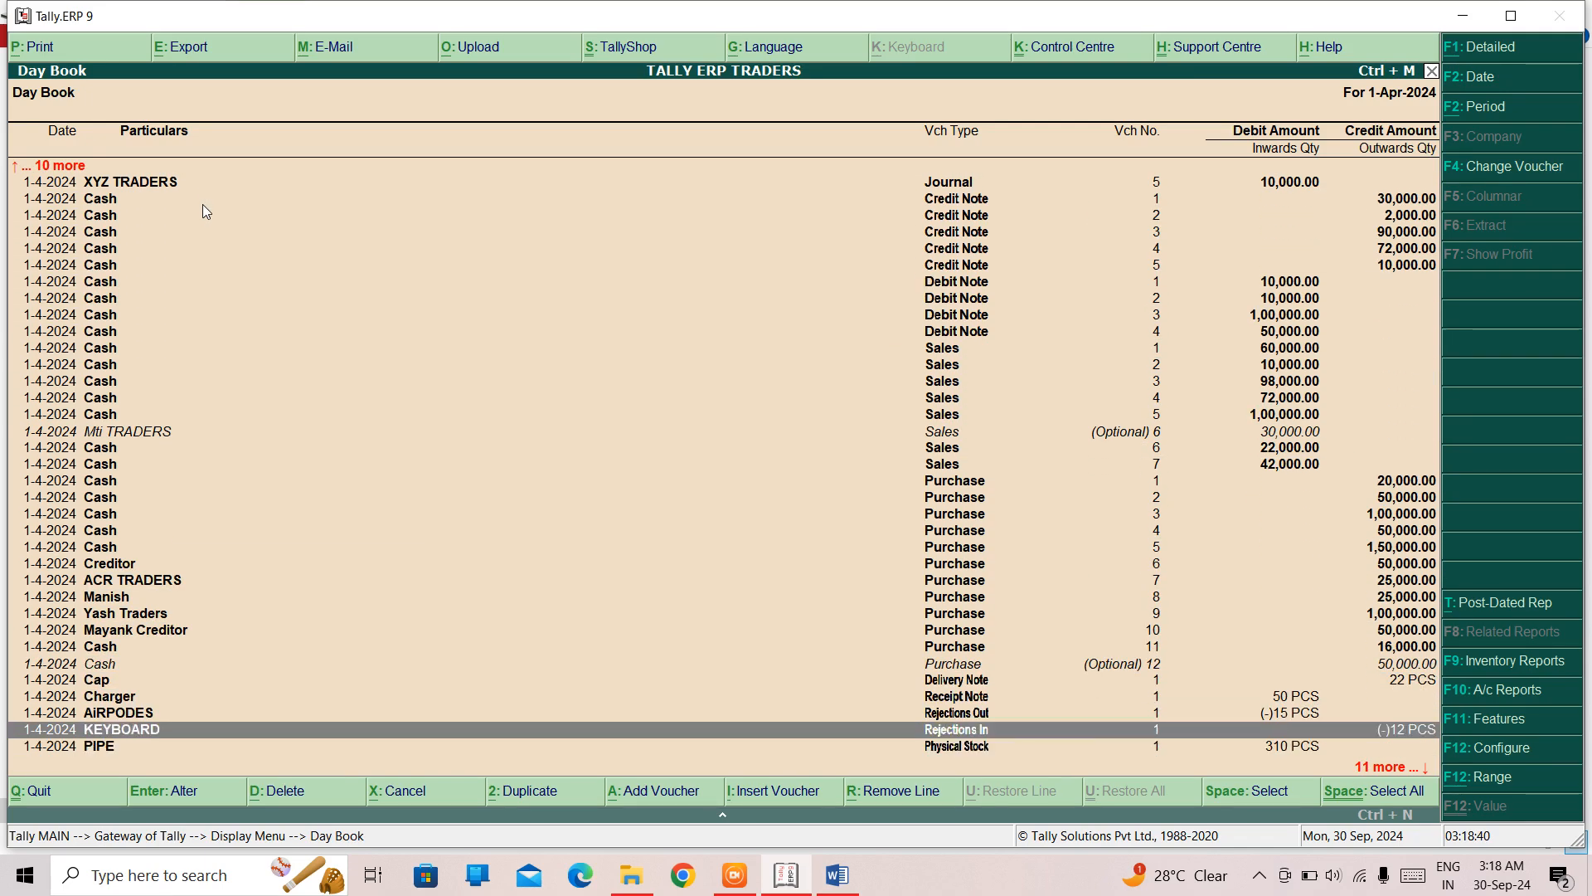
{"action": "key", "text": "Return"}
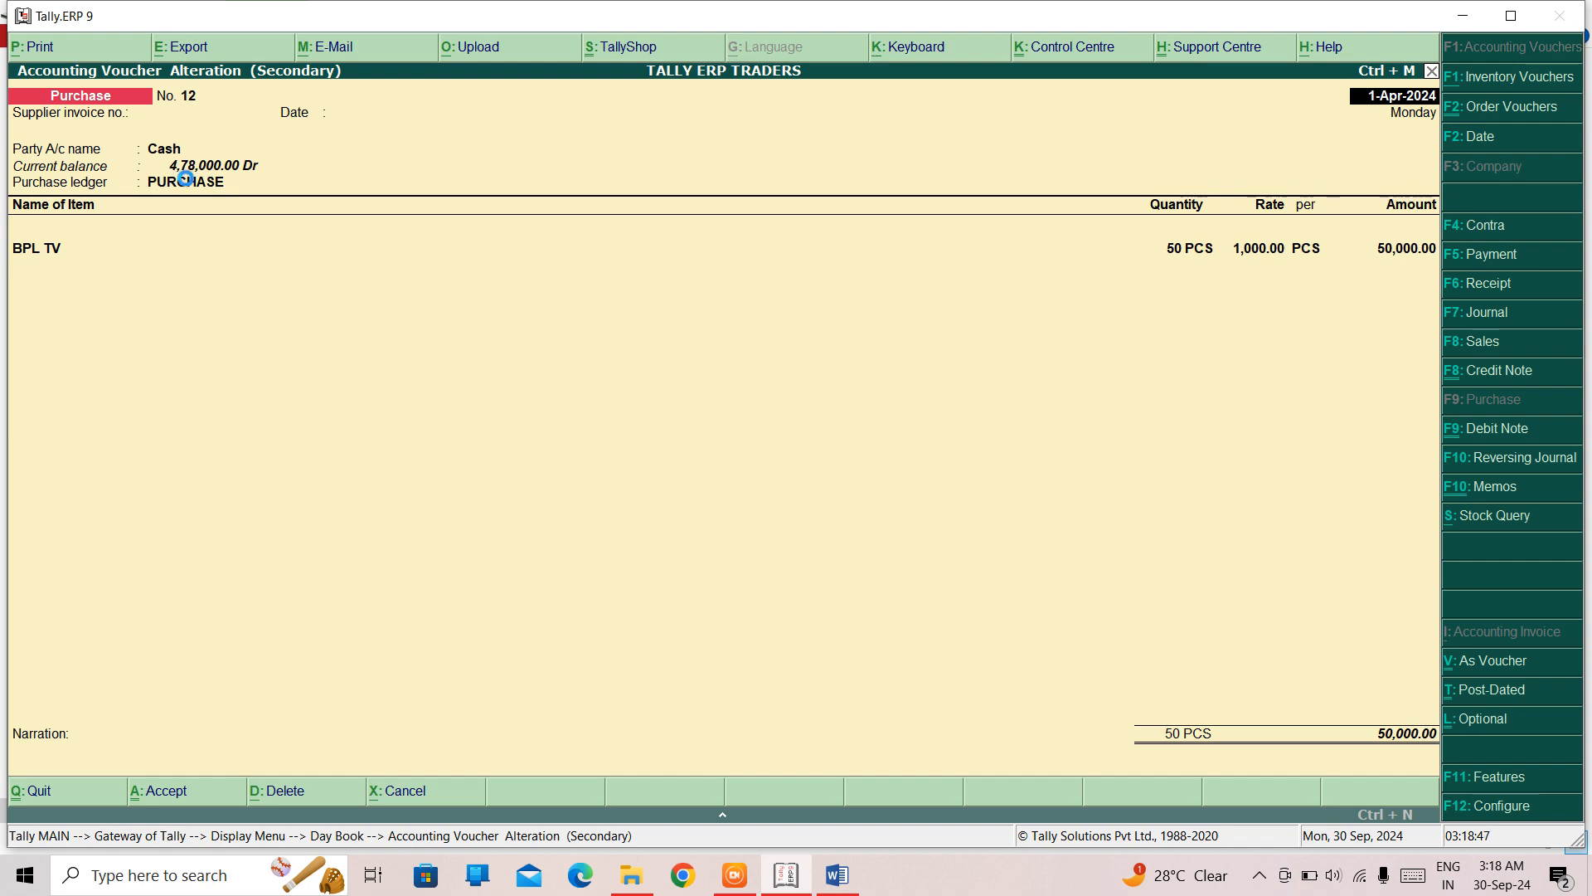
{"action": "key", "text": "Escape"}
{"action": "key", "text": "Escape"}
{"action": "key", "text": "Escape"}
- Check the Cash balance again through a new purchase voucher with Cash as the party, and discard that voucher
{"action": "key", "text": "Up"}
{"action": "key", "text": "Up"}
{"action": "key", "text": "Up"}
{"action": "key", "text": "Up"}
{"action": "key", "text": "Up"}
{"action": "key", "text": "Up"}
{"action": "key", "text": "Up"}
{"action": "key", "text": "Up"}
{"action": "key", "text": "Up"}
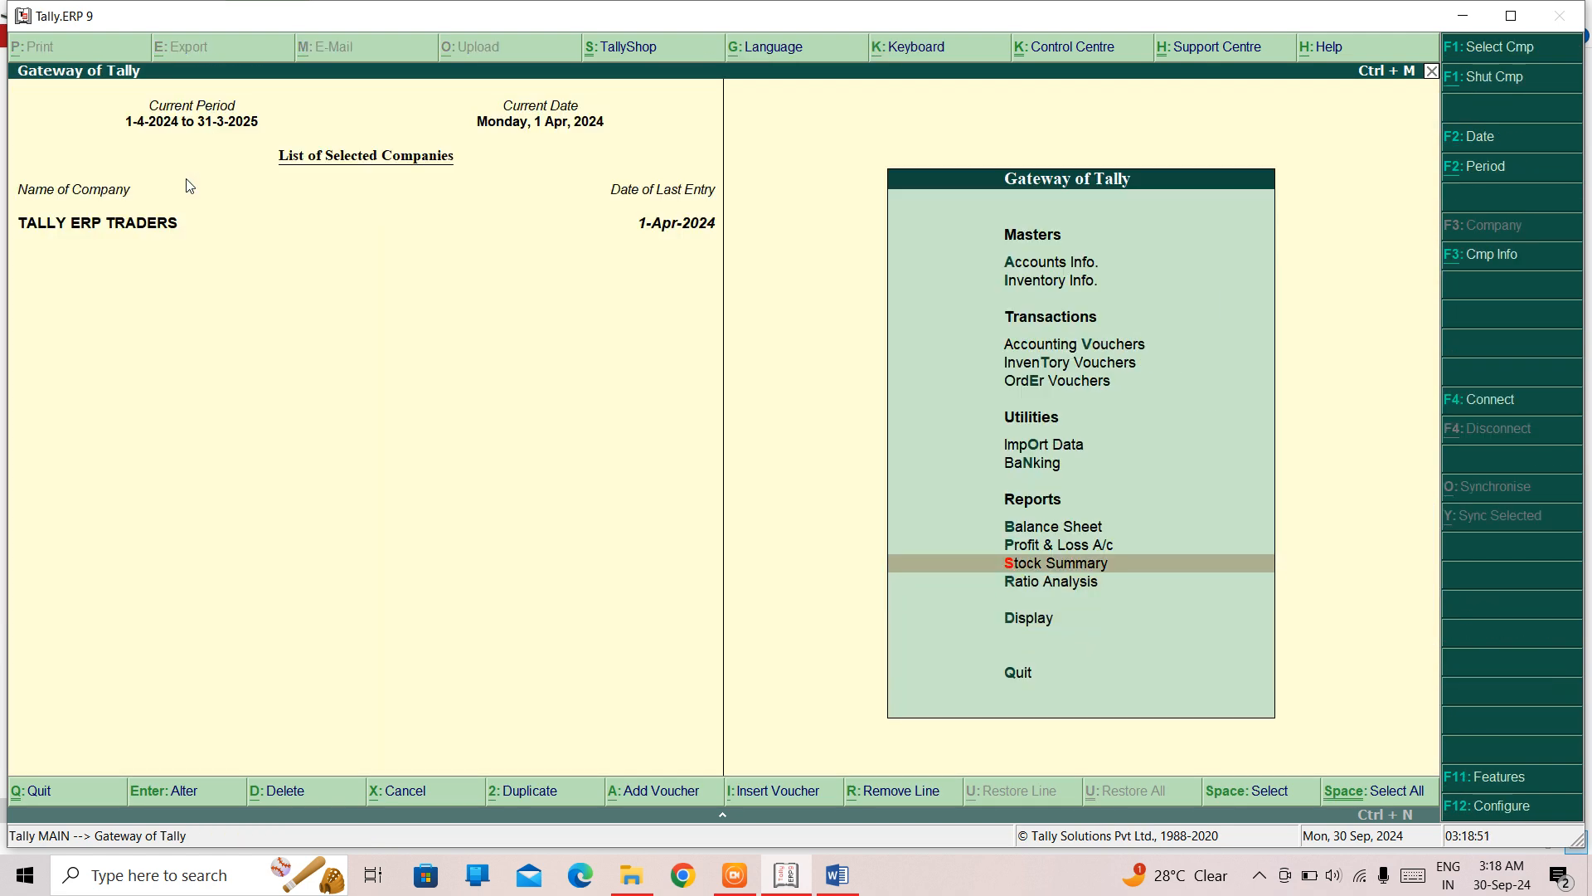
{"action": "key", "text": "Return"}
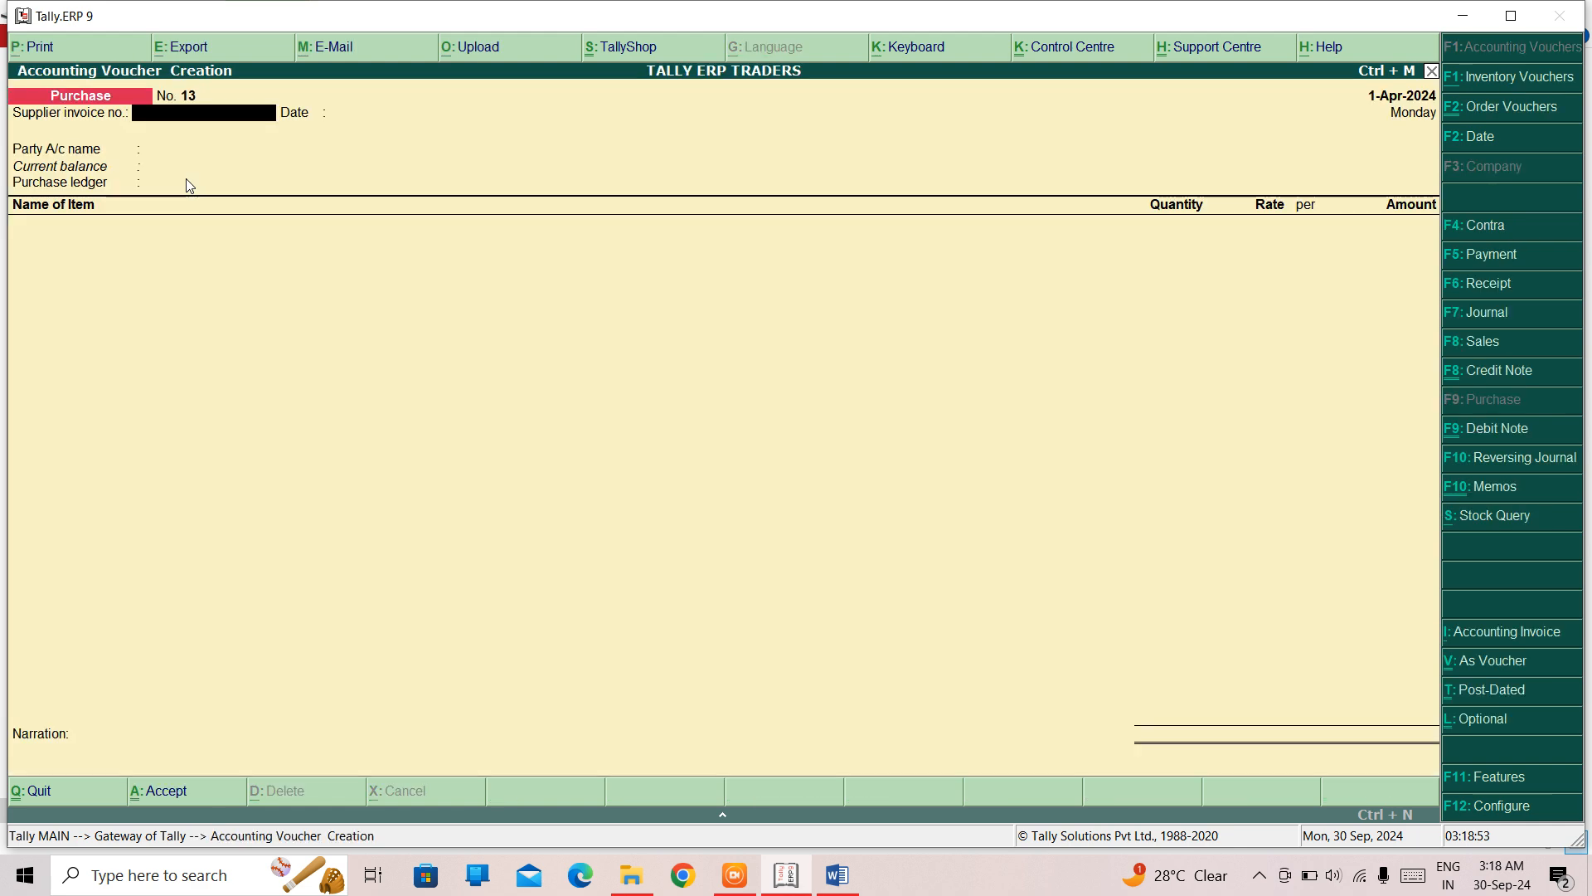
{"action": "key", "text": "Return"}
{"action": "type", "text": "ca"}
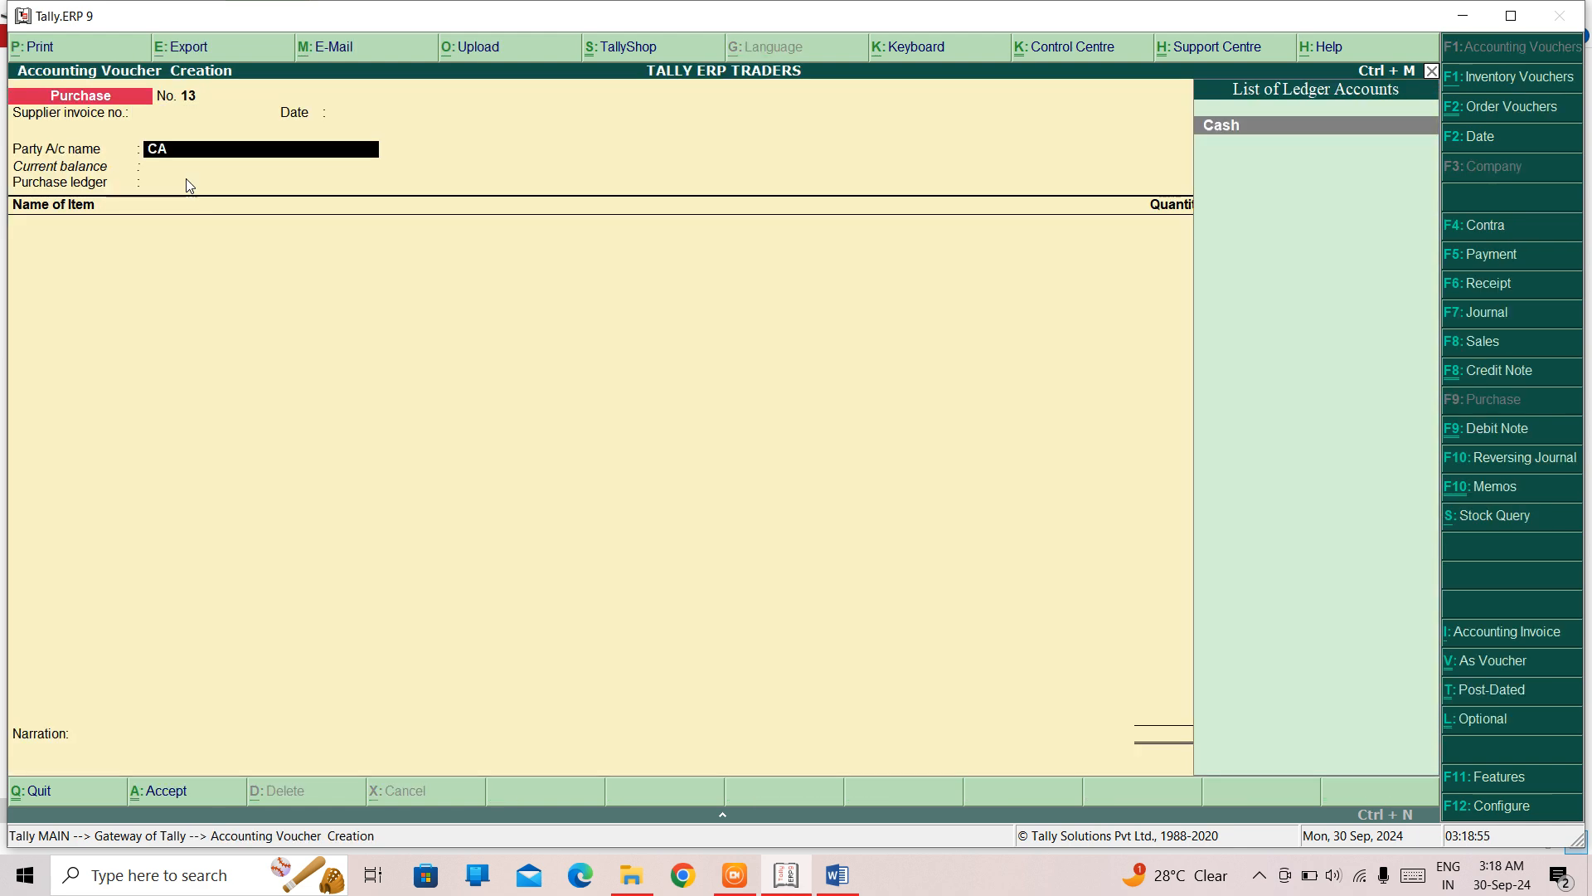
{"action": "key", "text": "Return"}
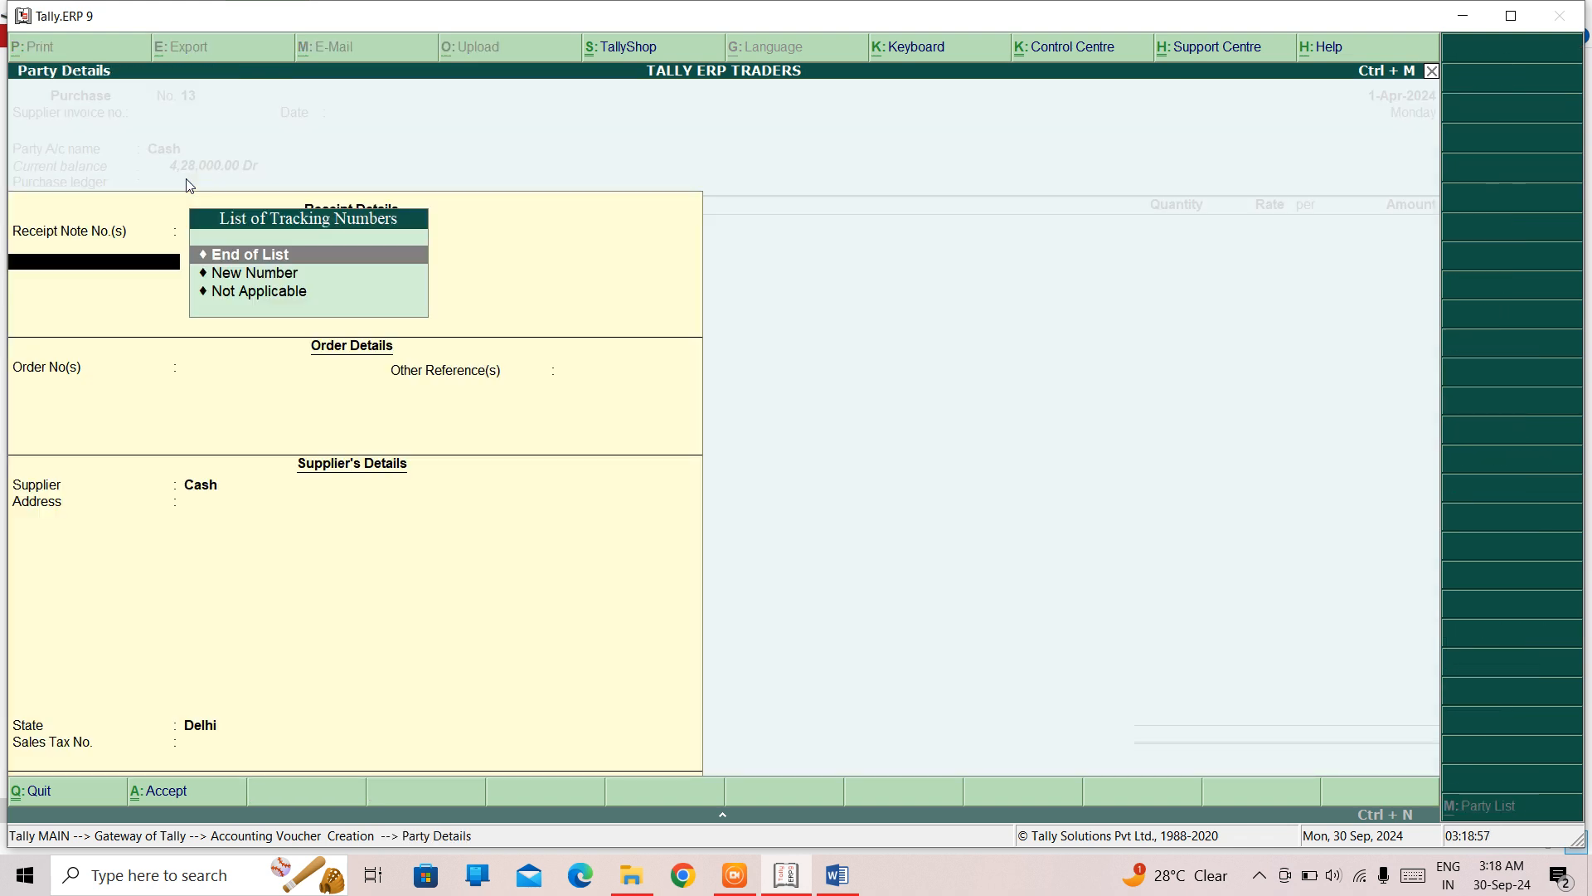
{"action": "key", "text": "ctrl+a"}
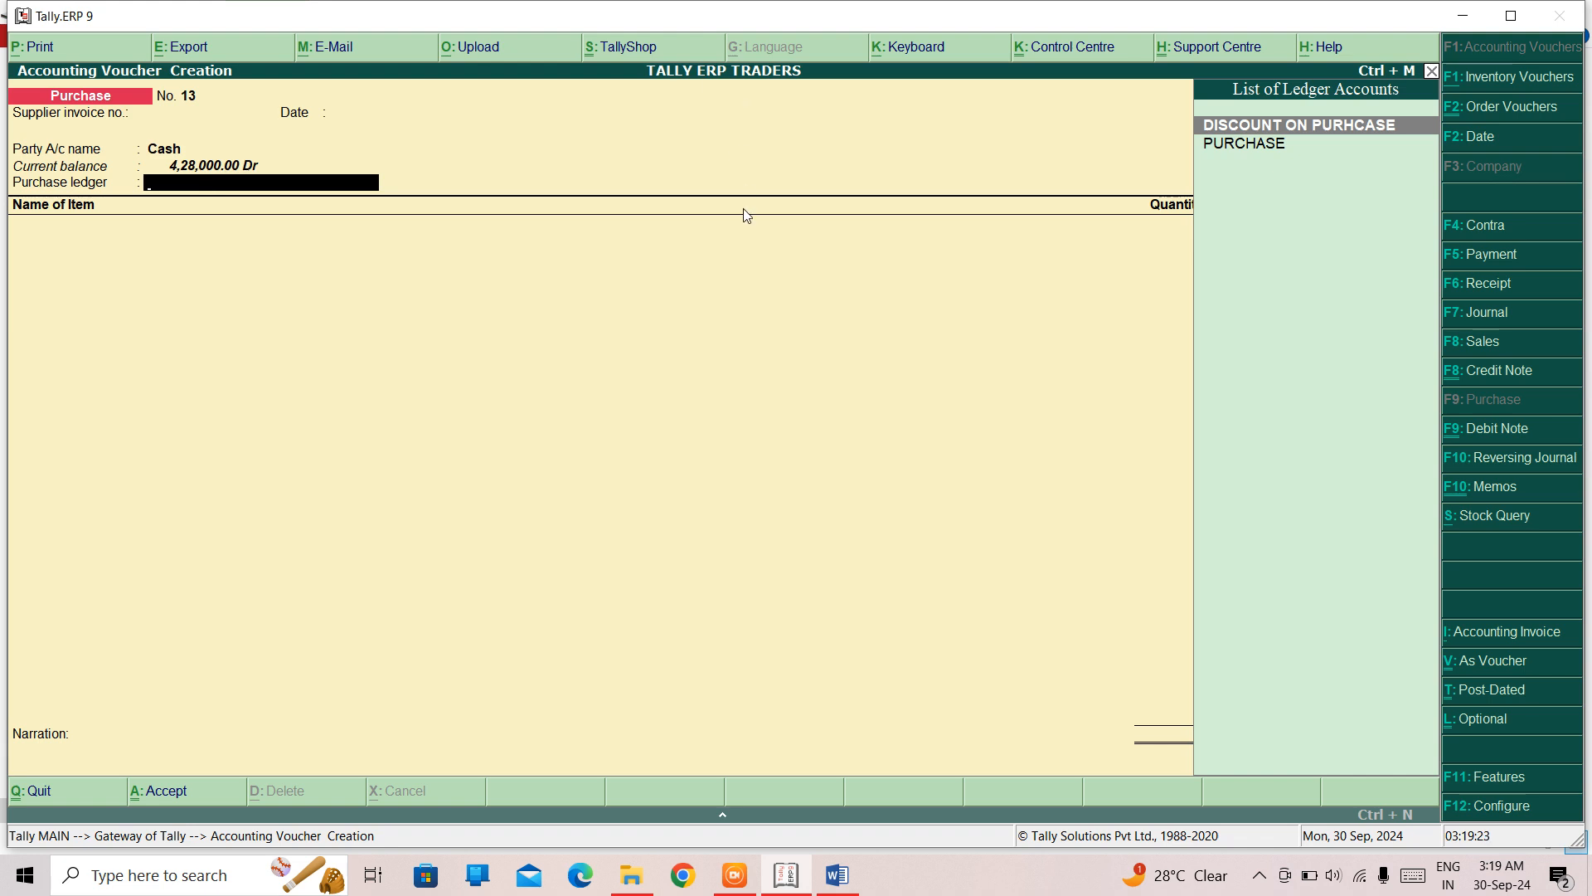
{"action": "key", "text": "Escape"}
{"action": "key", "text": "y"}
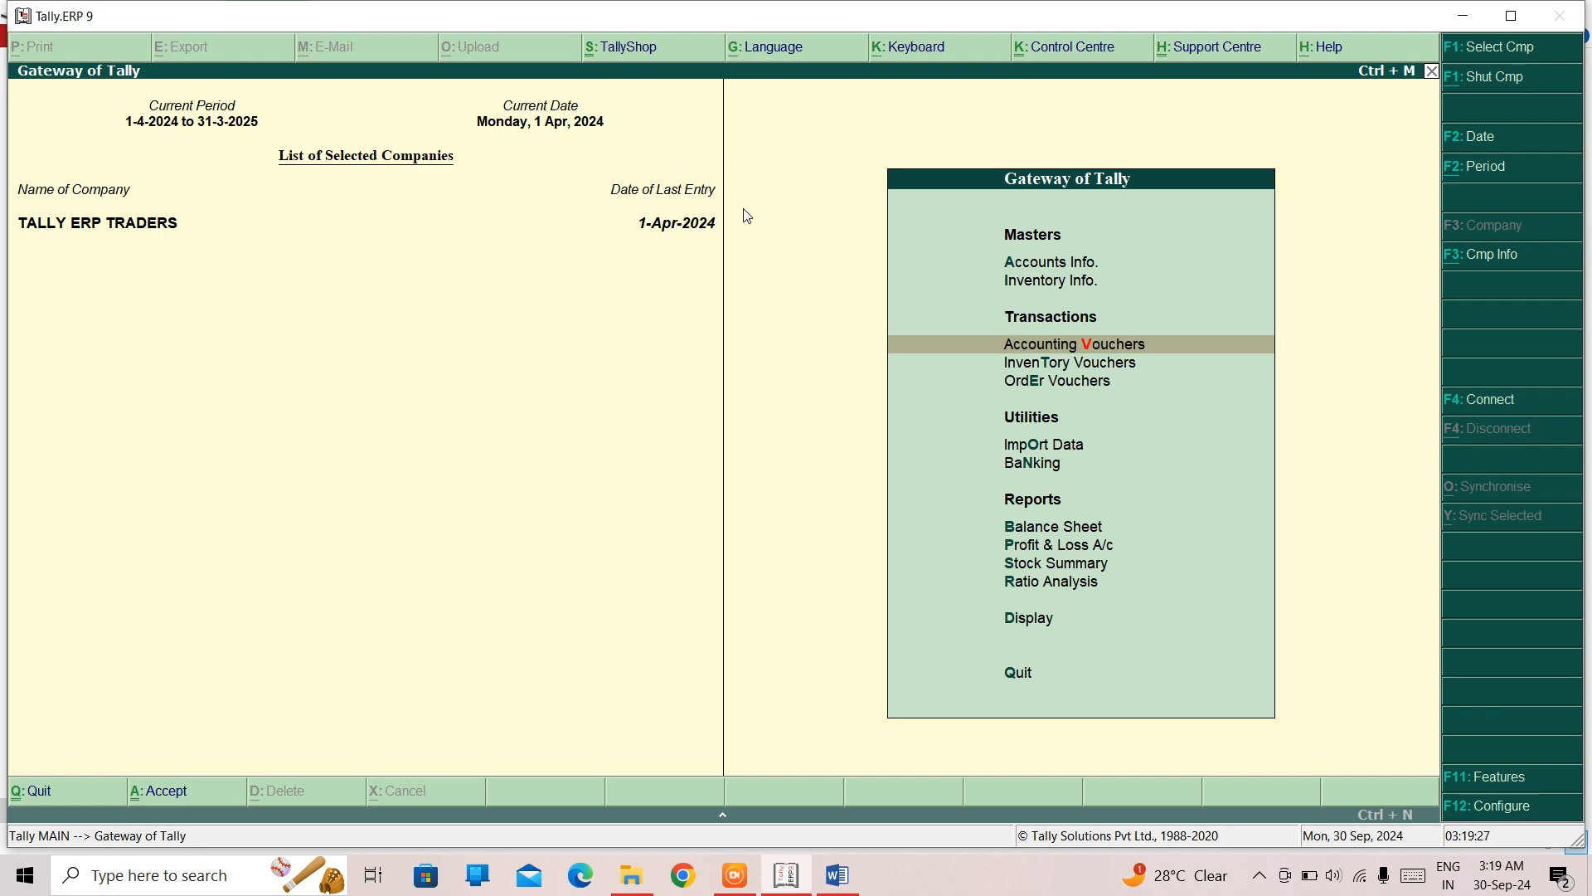
- Review the company's accounting features for the reversing journals and optional vouchers setting, and leave it unaltered
{"action": "key", "text": "F11"}
{"action": "key", "text": "Return"}
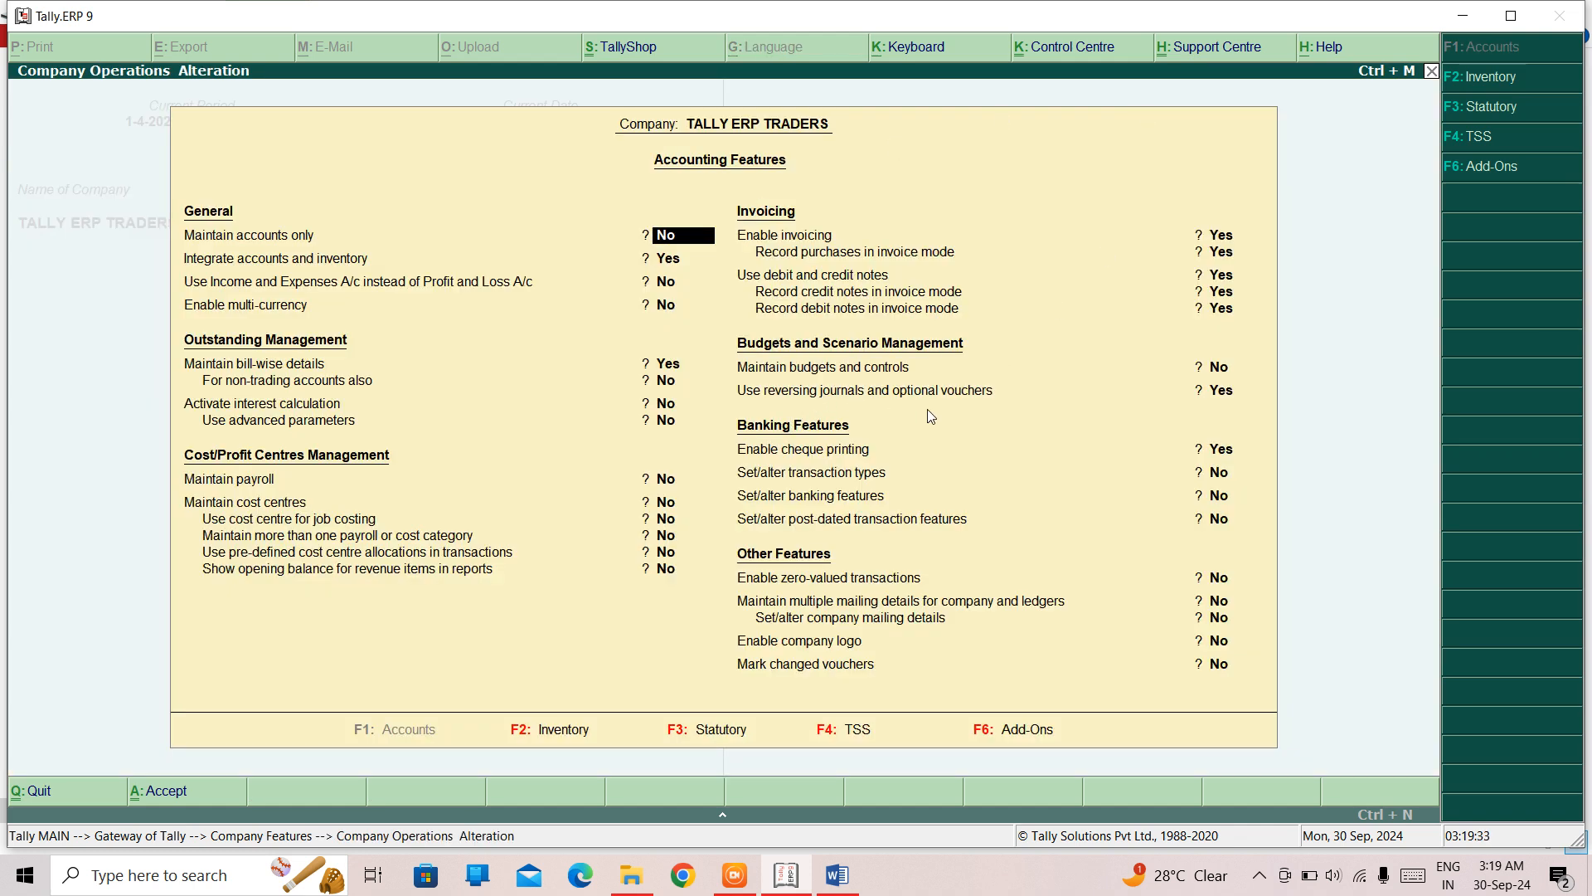
{"action": "key", "text": "Escape"}
{"action": "key", "text": "y"}
{"action": "key", "text": "Escape"}
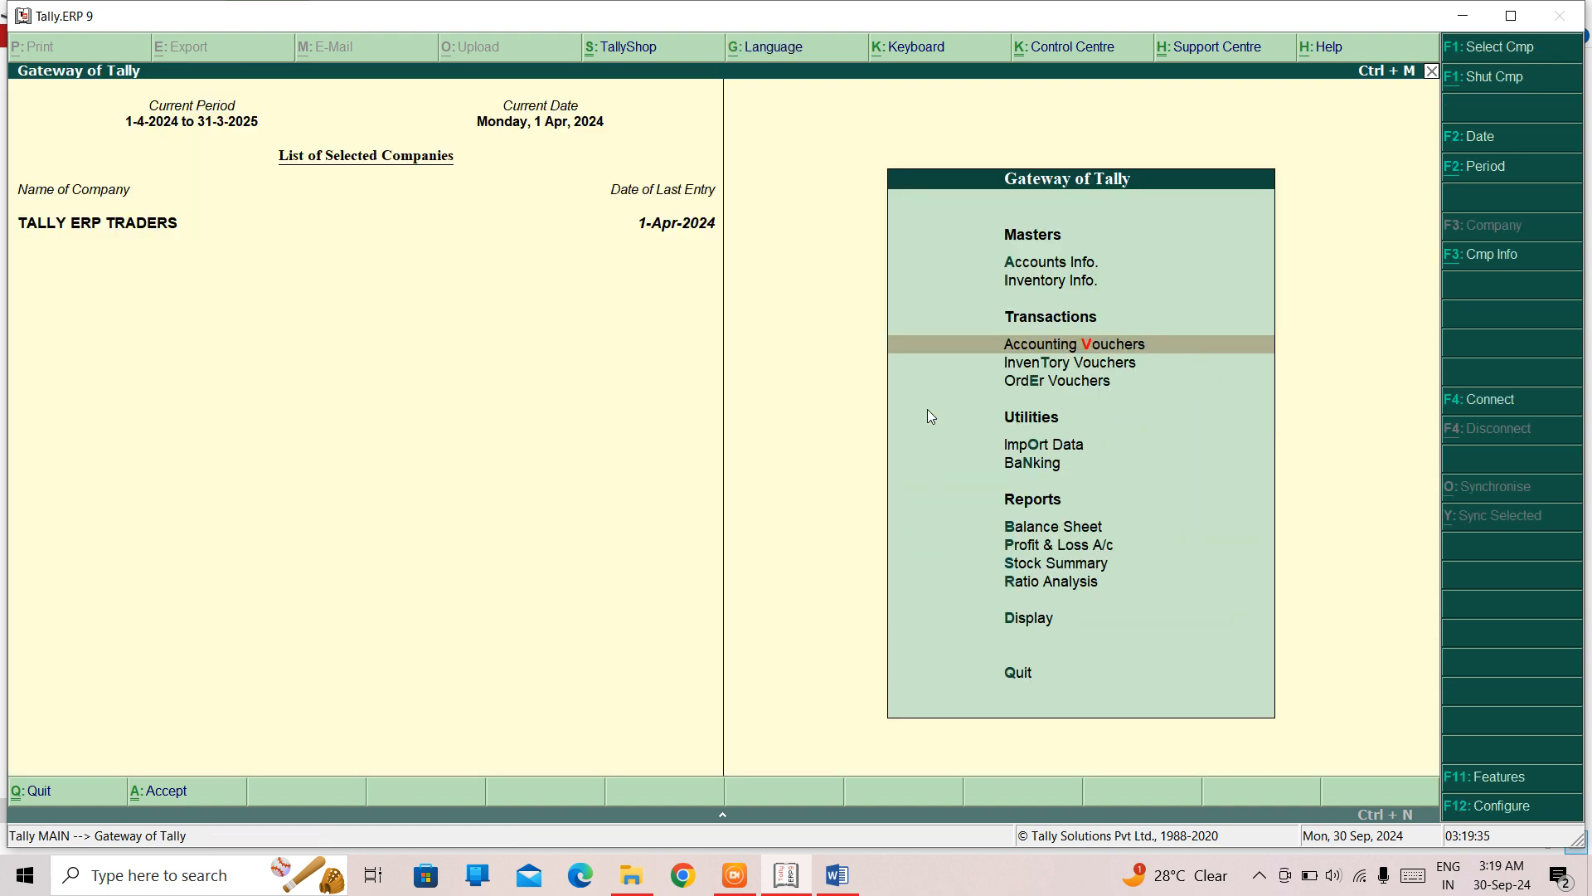
- Start a purchase voucher to view its Optional voucher option, and discard the voucher
{"action": "key", "text": "Return"}
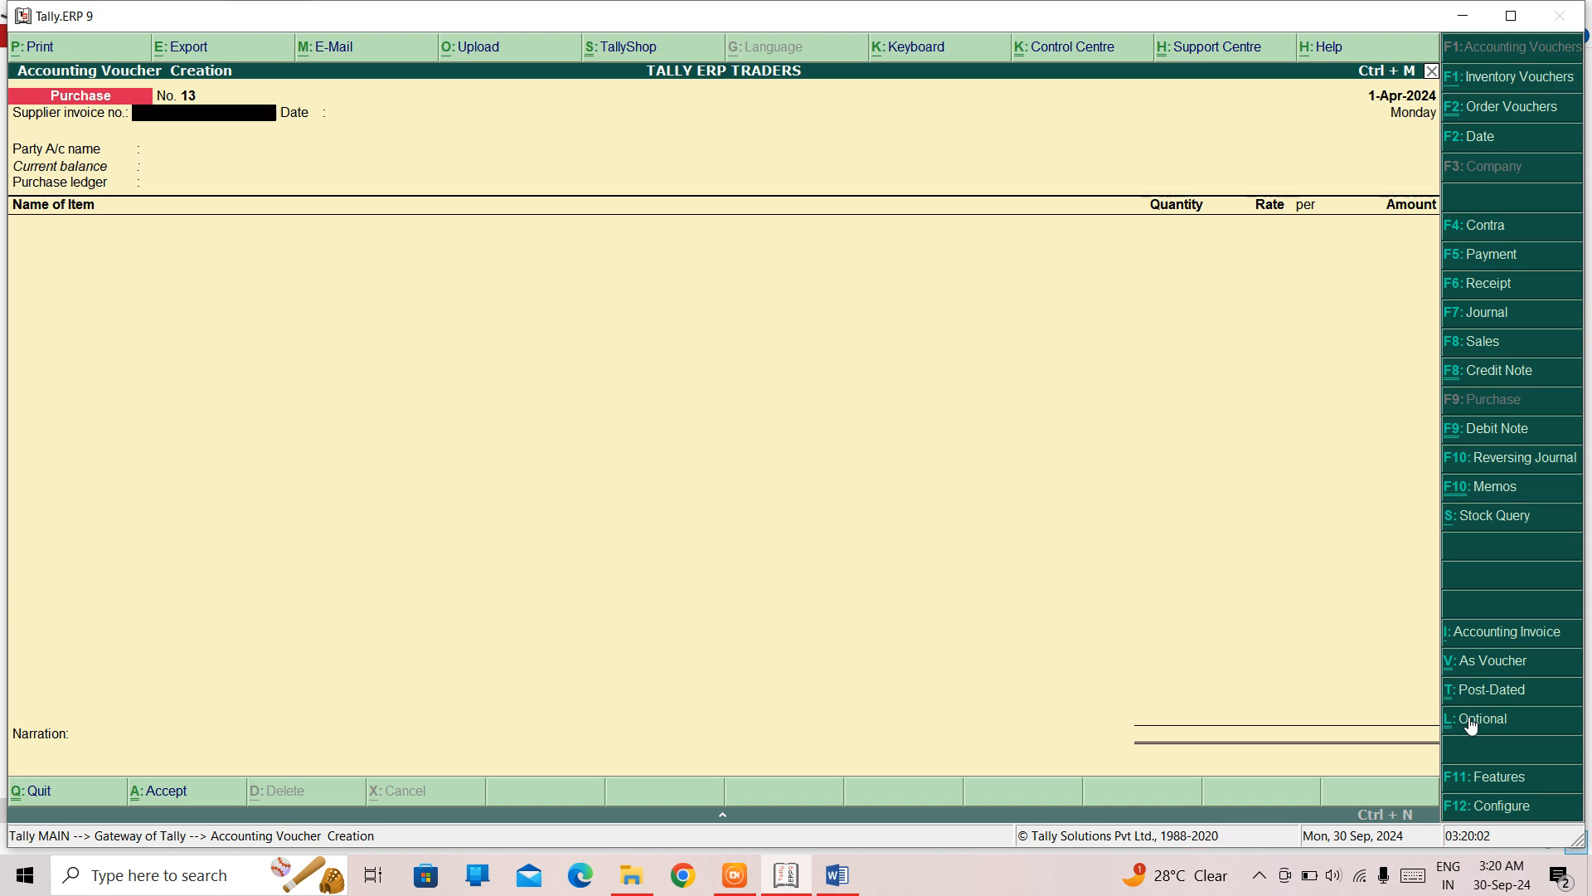
{"action": "key", "text": "Escape"}
{"action": "key", "text": "y"}
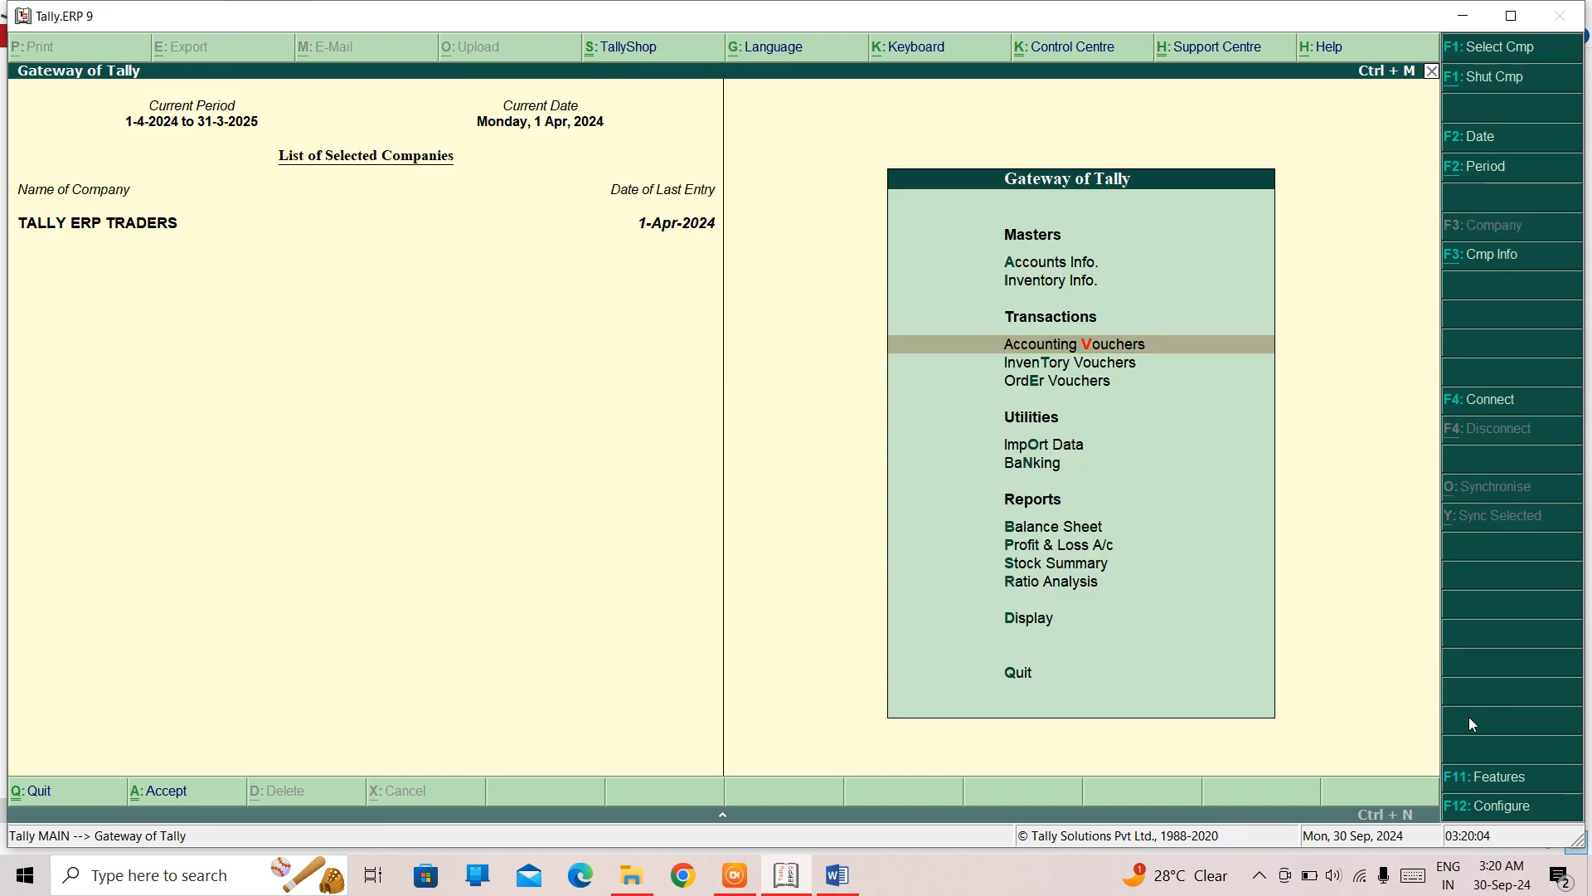
- Open the Day Book report from the Display reports
{"action": "key", "text": "Down"}
{"action": "key", "text": "Down"}
{"action": "key", "text": "Down"}
{"action": "key", "text": "Down"}
{"action": "key", "text": "Down"}
{"action": "key", "text": "Down"}
{"action": "key", "text": "Down"}
{"action": "key", "text": "Down"}
{"action": "key", "text": "Down"}
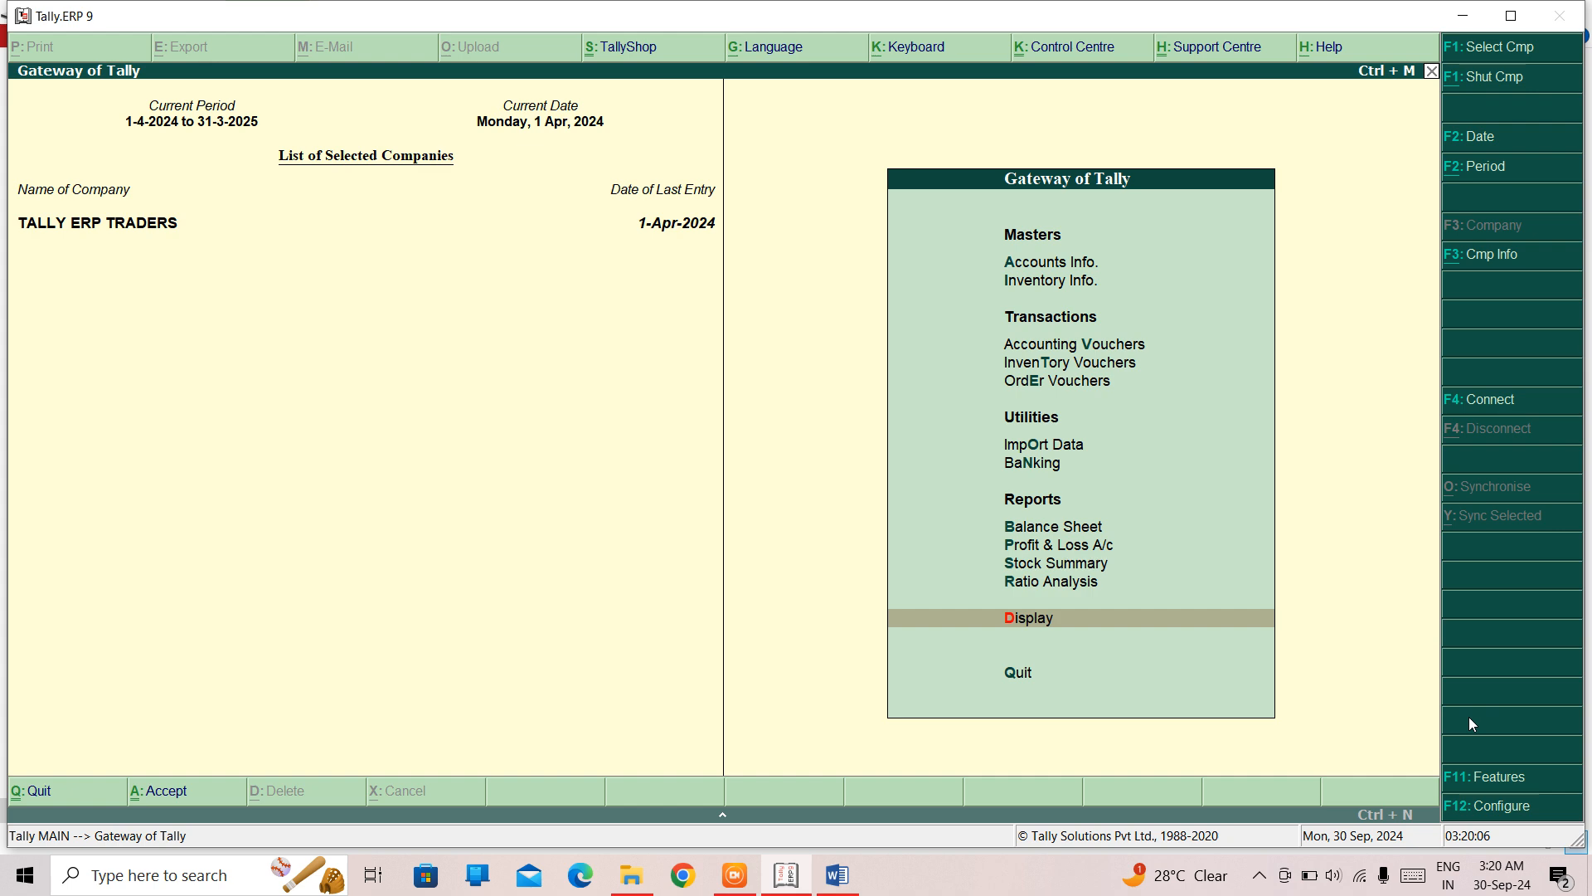
{"action": "key", "text": "Return"}
{"action": "key", "text": "Down"}
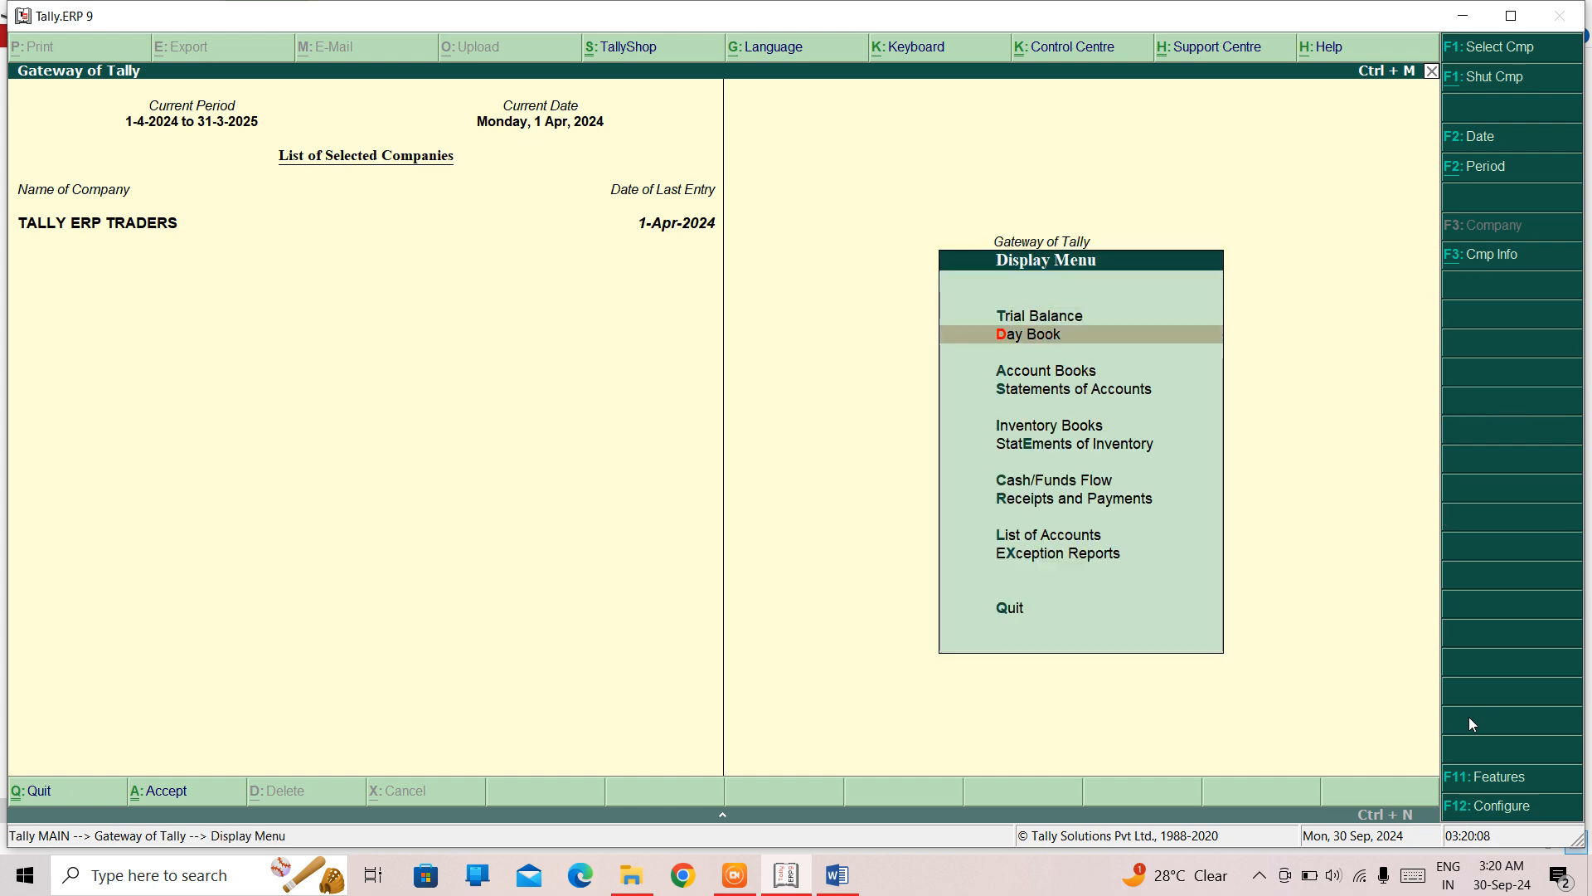
{"action": "key", "text": "Return"}
- Convert the optional SALARY payment voucher no. 3 to a regular voucher, save it and leave the reports
{"action": "key", "text": "Down"}
{"action": "key", "text": "Down"}
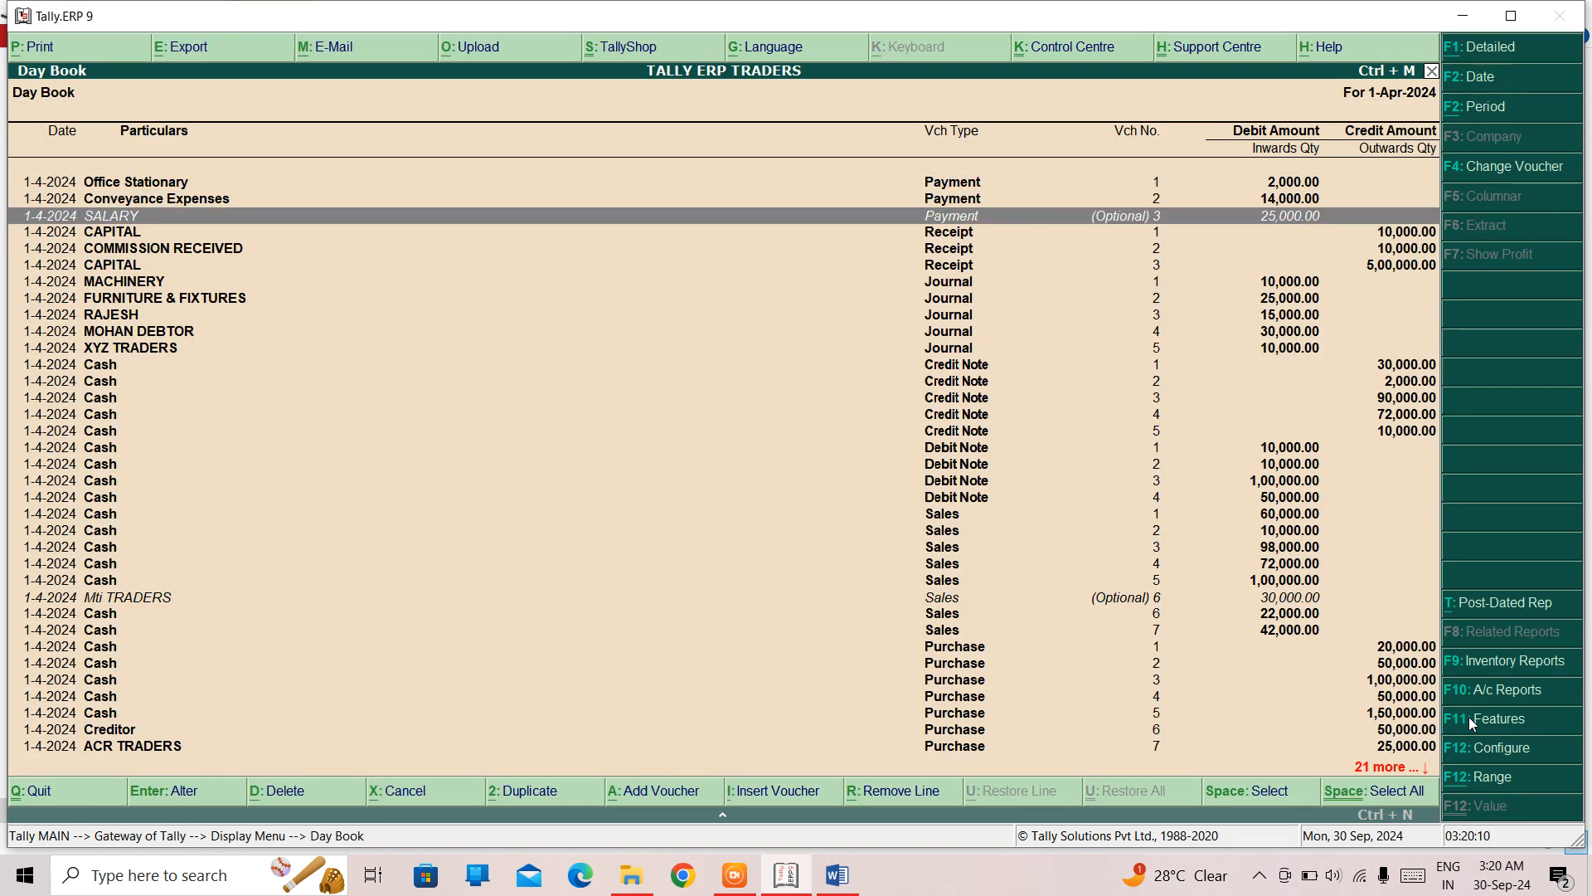
{"action": "key", "text": "Down"}
{"action": "key", "text": "Down"}
{"action": "key", "text": "Up"}
{"action": "key", "text": "Down"}
{"action": "key", "text": "Up"}
{"action": "key", "text": "Up"}
{"action": "key", "text": "Up"}
{"action": "key", "text": "Down"}
{"action": "key", "text": "Down"}
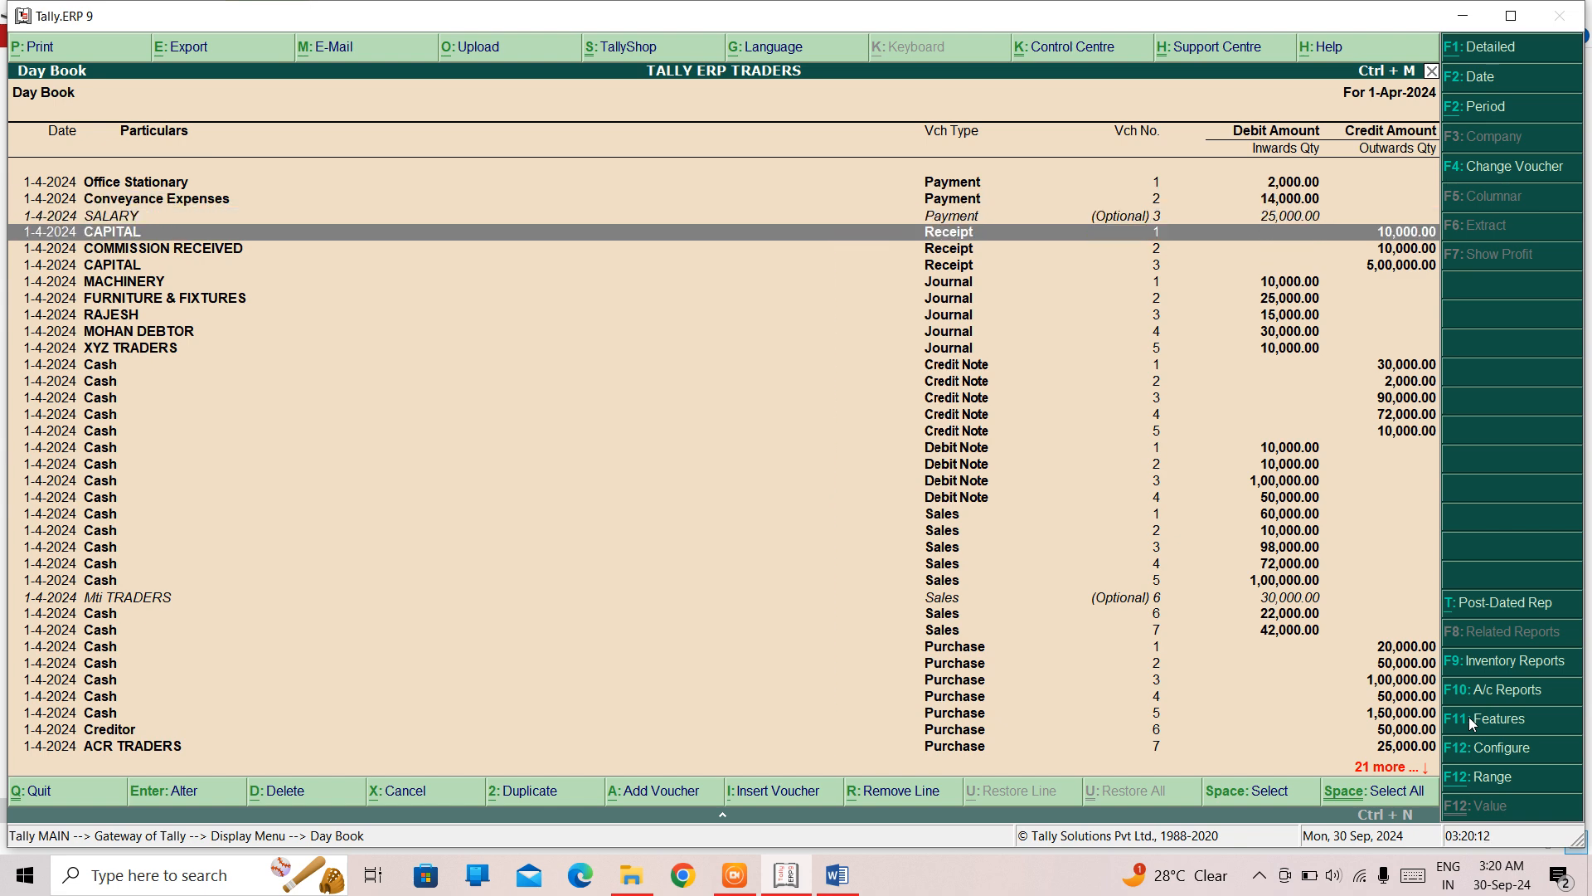
{"action": "key", "text": "Up"}
{"action": "key", "text": "Return"}
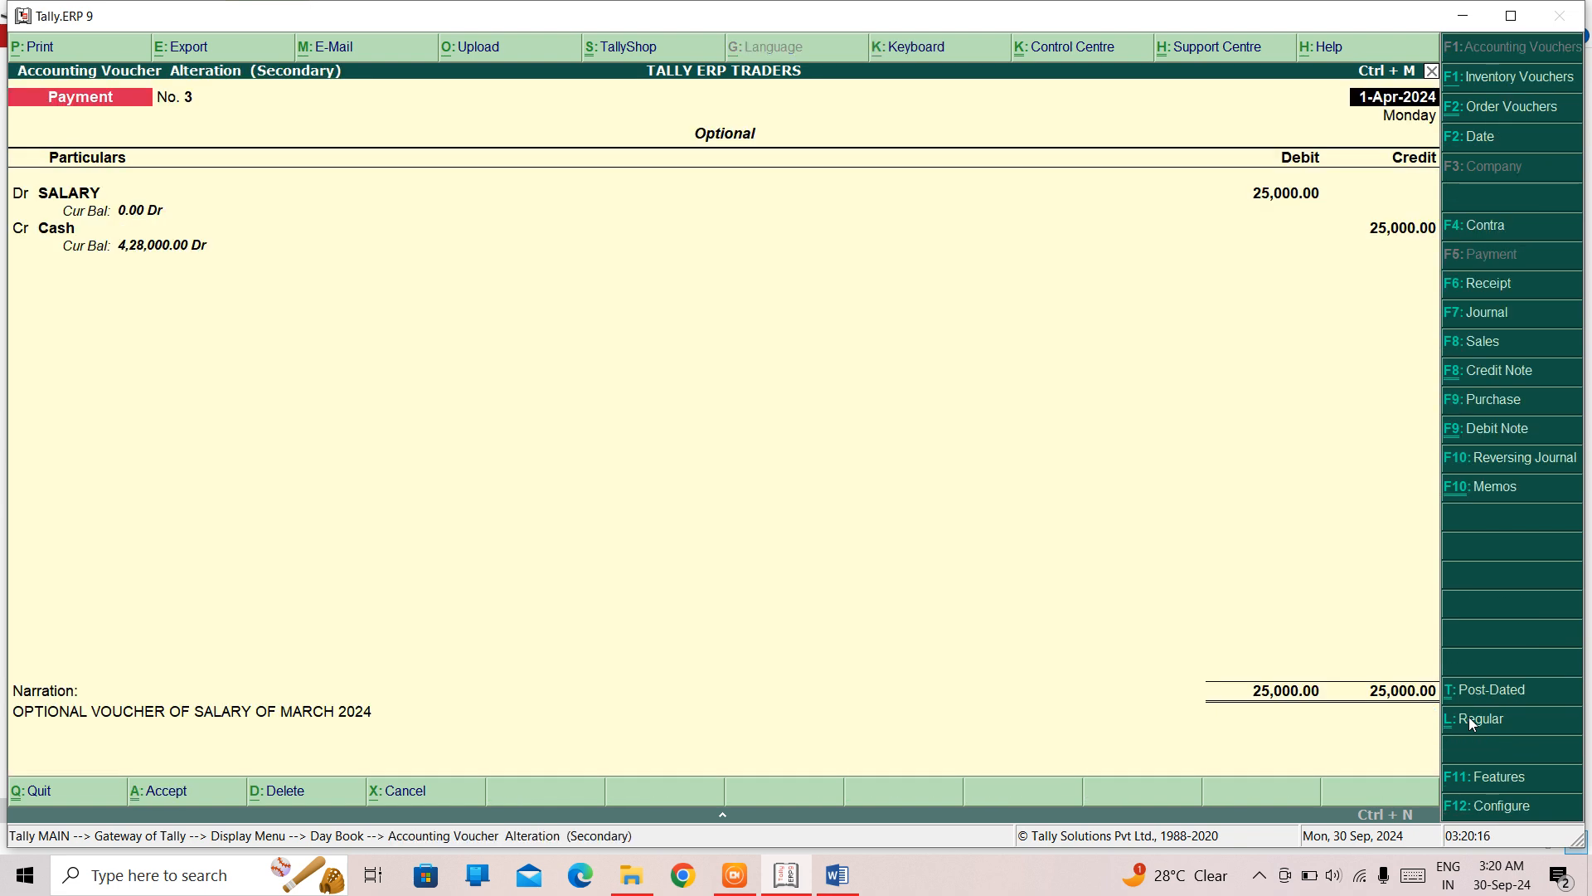
{"action": "left_click", "coordinate": [1471, 721]}
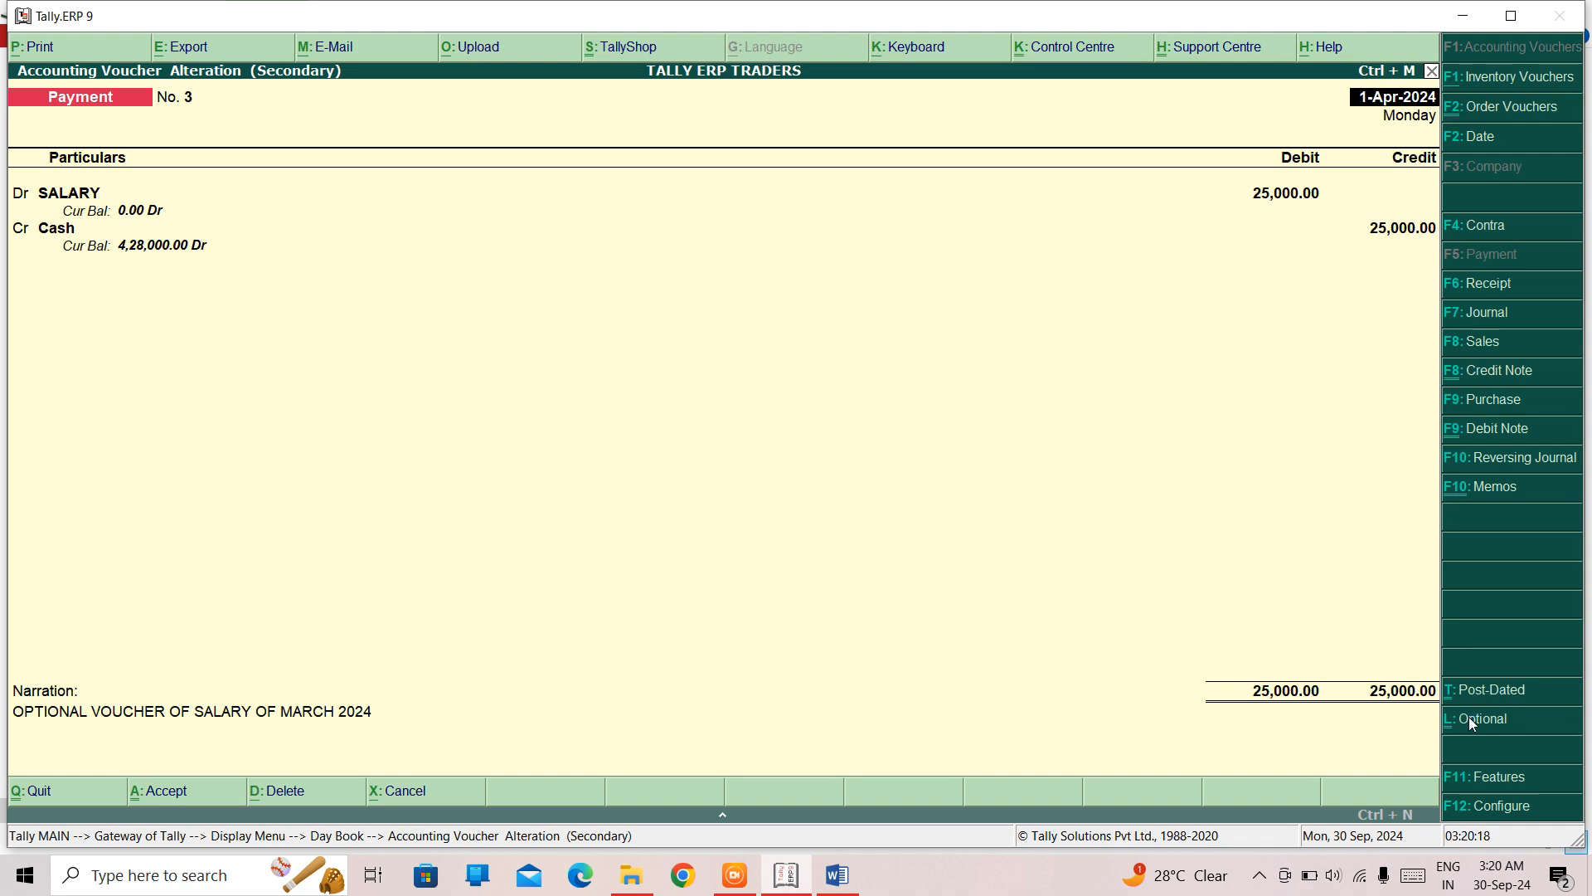
{"action": "key", "text": "ctrl+a"}
{"action": "key", "text": "Escape"}
{"action": "key", "text": "Escape"}
- Start a purchase voucher with Cash as the party to check the Cash balance, and discard the voucher
{"action": "key", "text": "Up"}
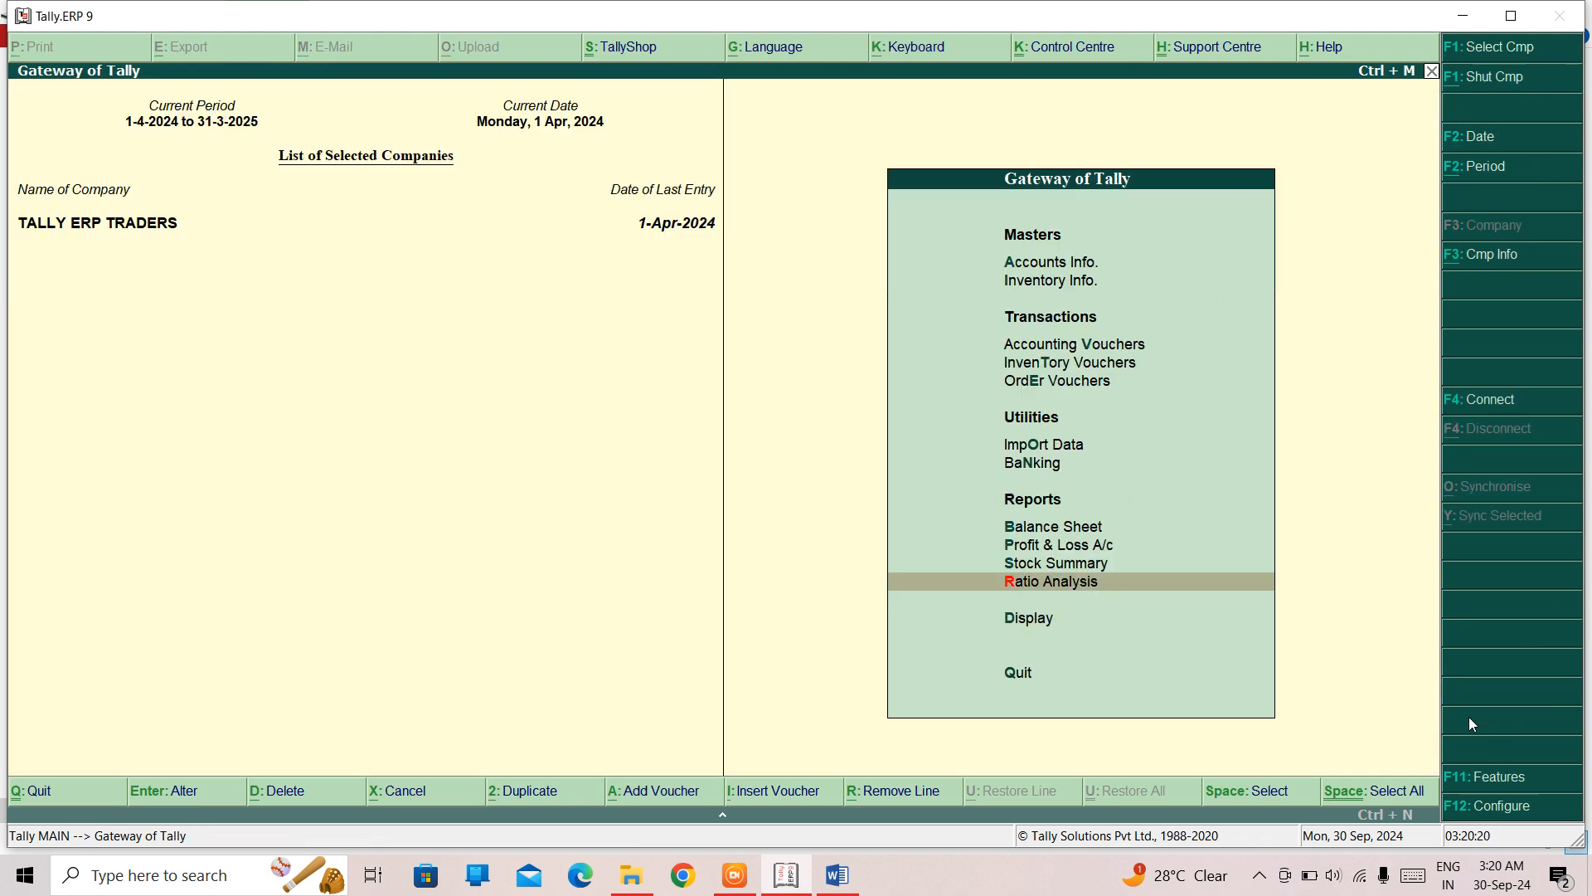
{"action": "key", "text": "Up"}
{"action": "key", "text": "Up"}
{"action": "key", "text": "Up"}
{"action": "key", "text": "Up"}
{"action": "key", "text": "Up"}
{"action": "key", "text": "Up"}
{"action": "key", "text": "Up"}
{"action": "key", "text": "Up"}
{"action": "key", "text": "Return"}
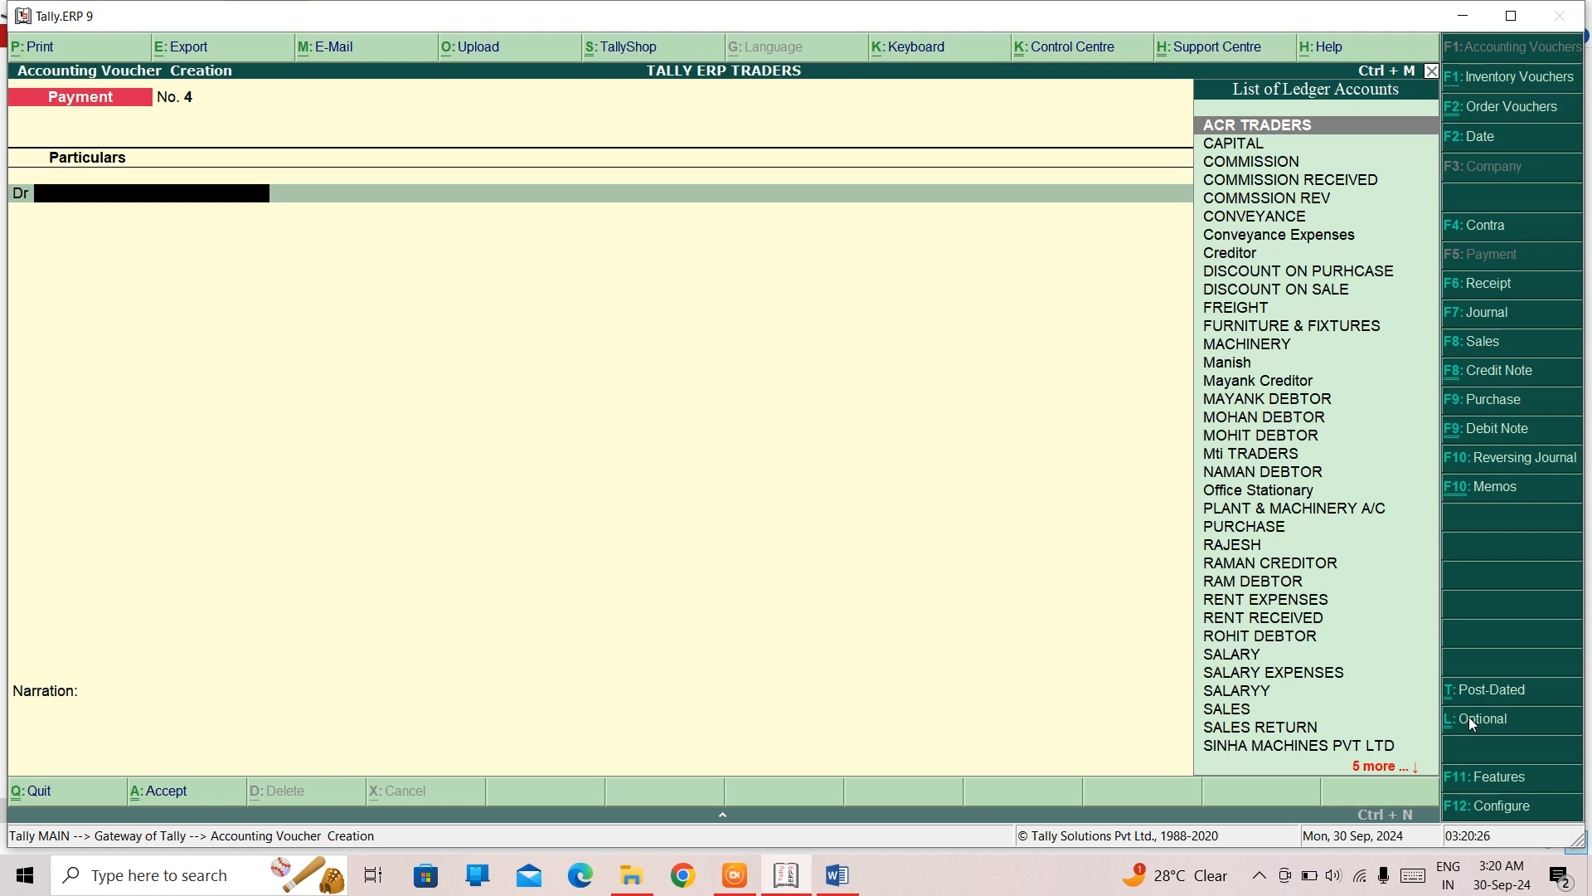
{"action": "key", "text": "F9"}
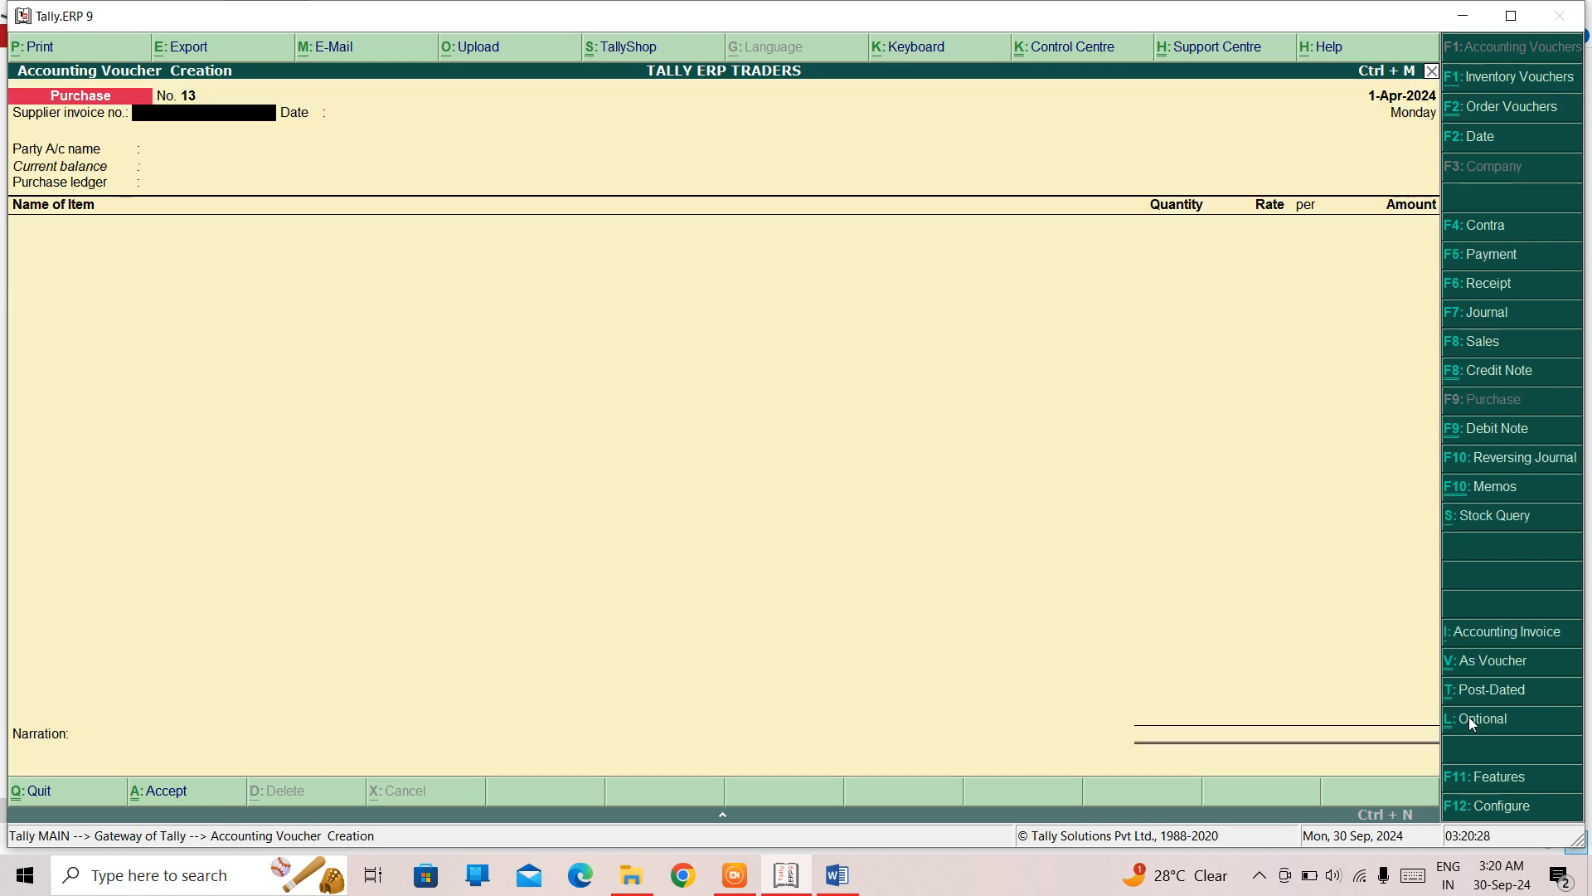
{"action": "key", "text": "Return"}
{"action": "key", "text": "Return"}
{"action": "type", "text": "CAS"}
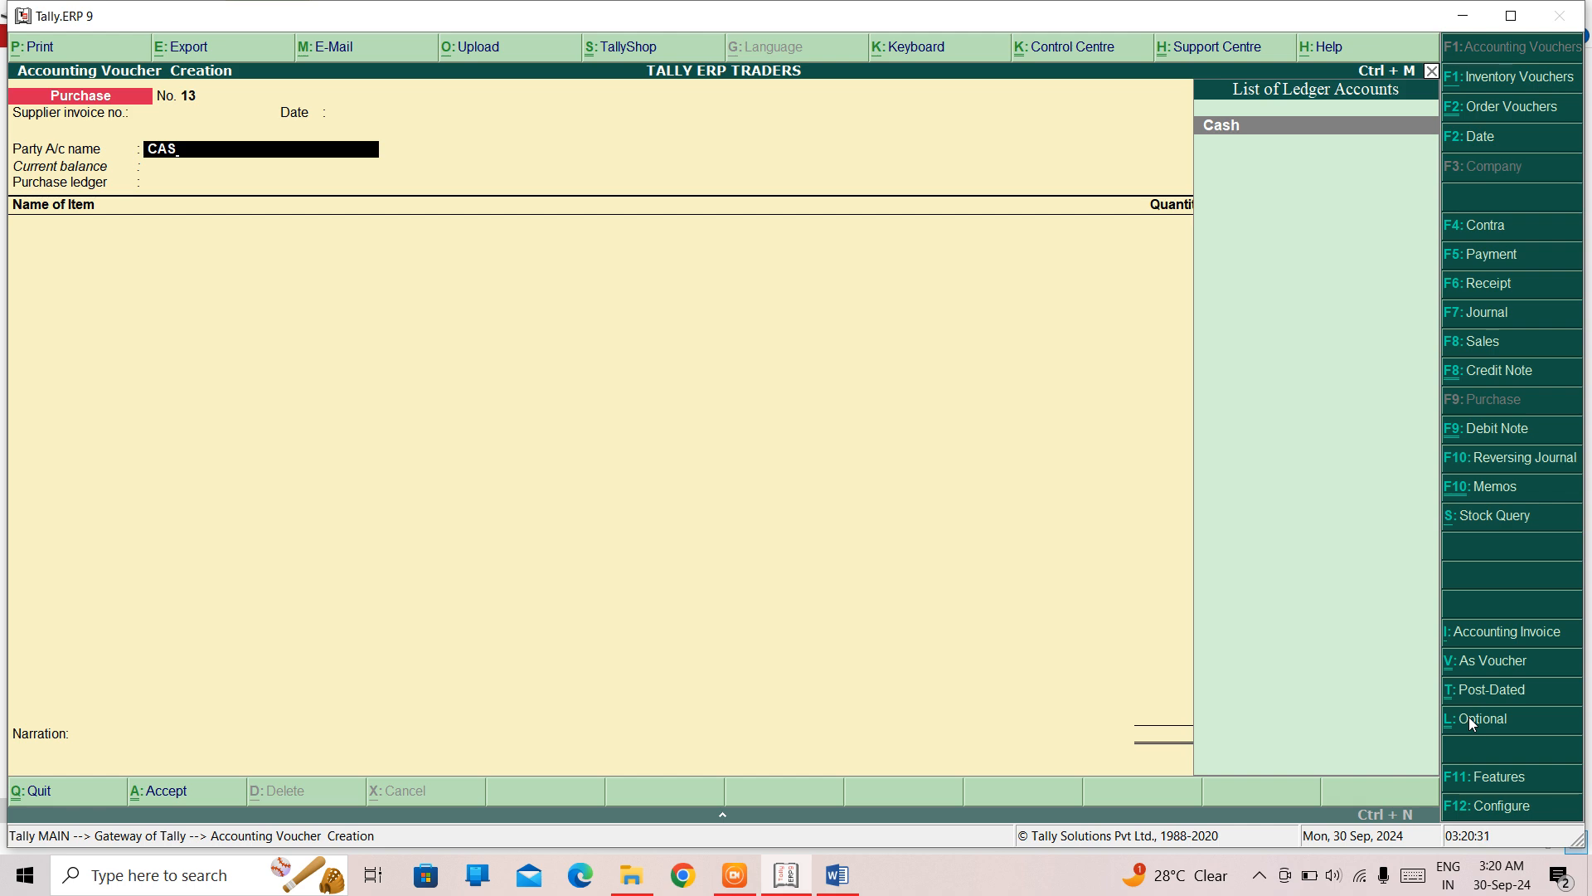
{"action": "key", "text": "Return"}
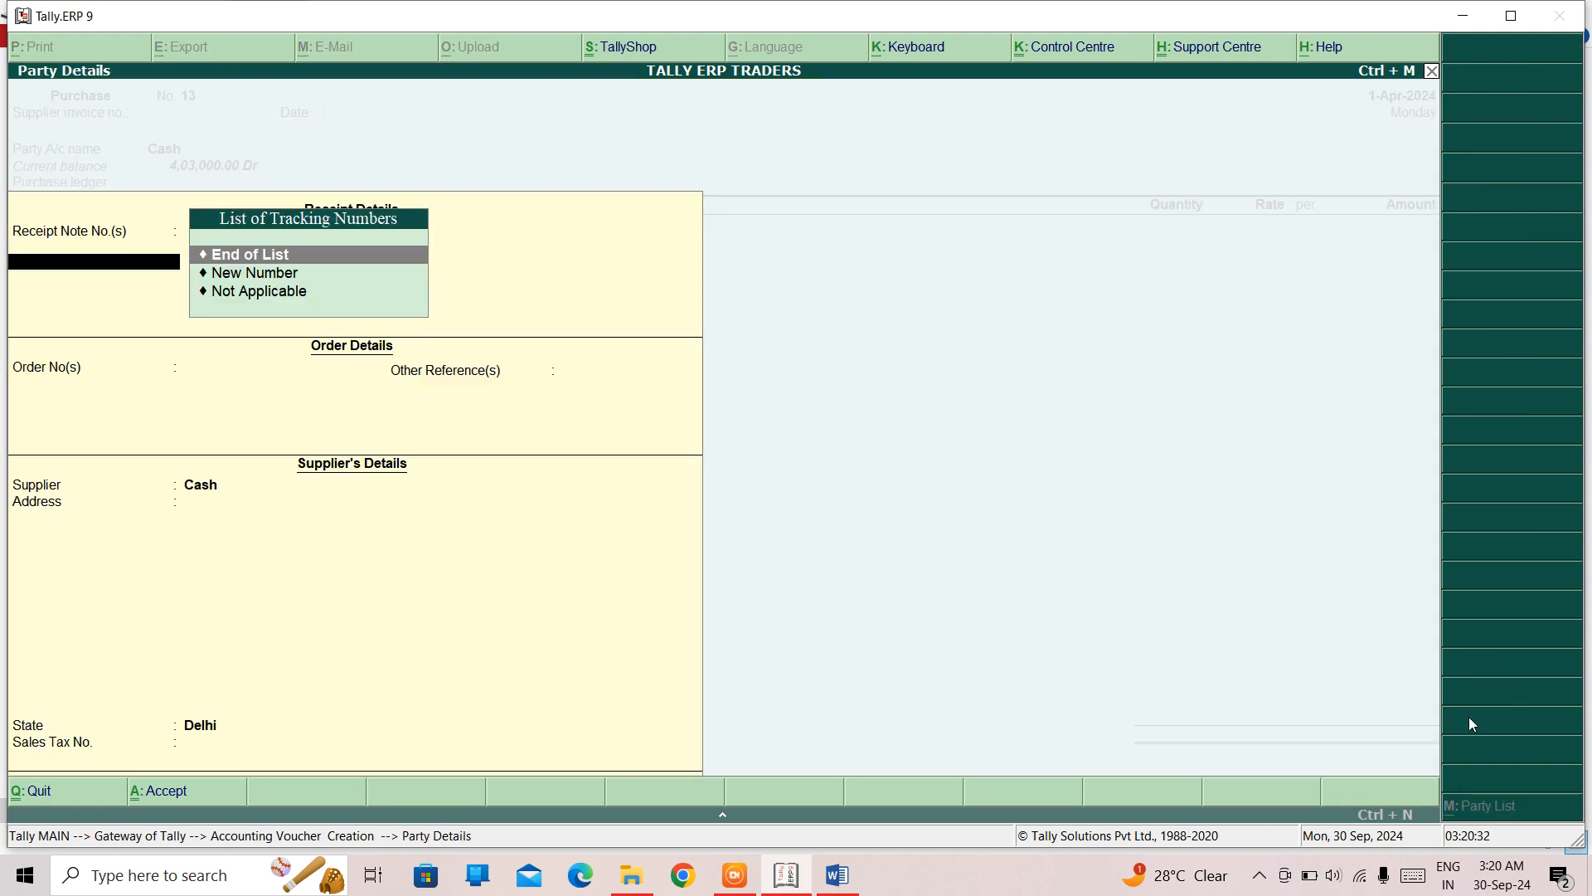
{"action": "key", "text": "ctrl+a"}
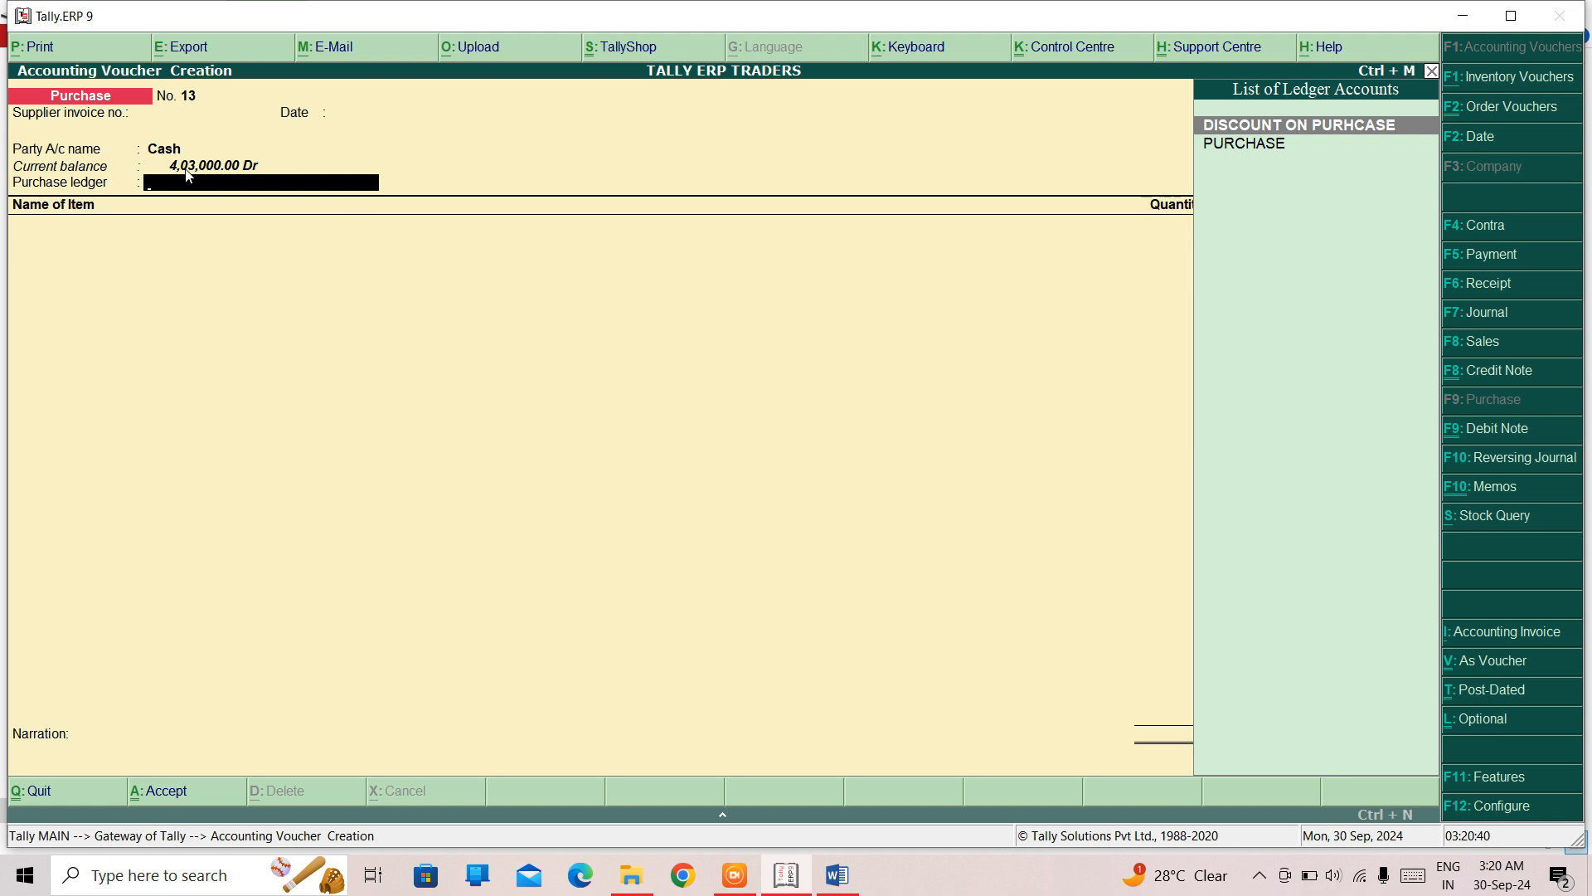
{"action": "key", "text": "Escape"}
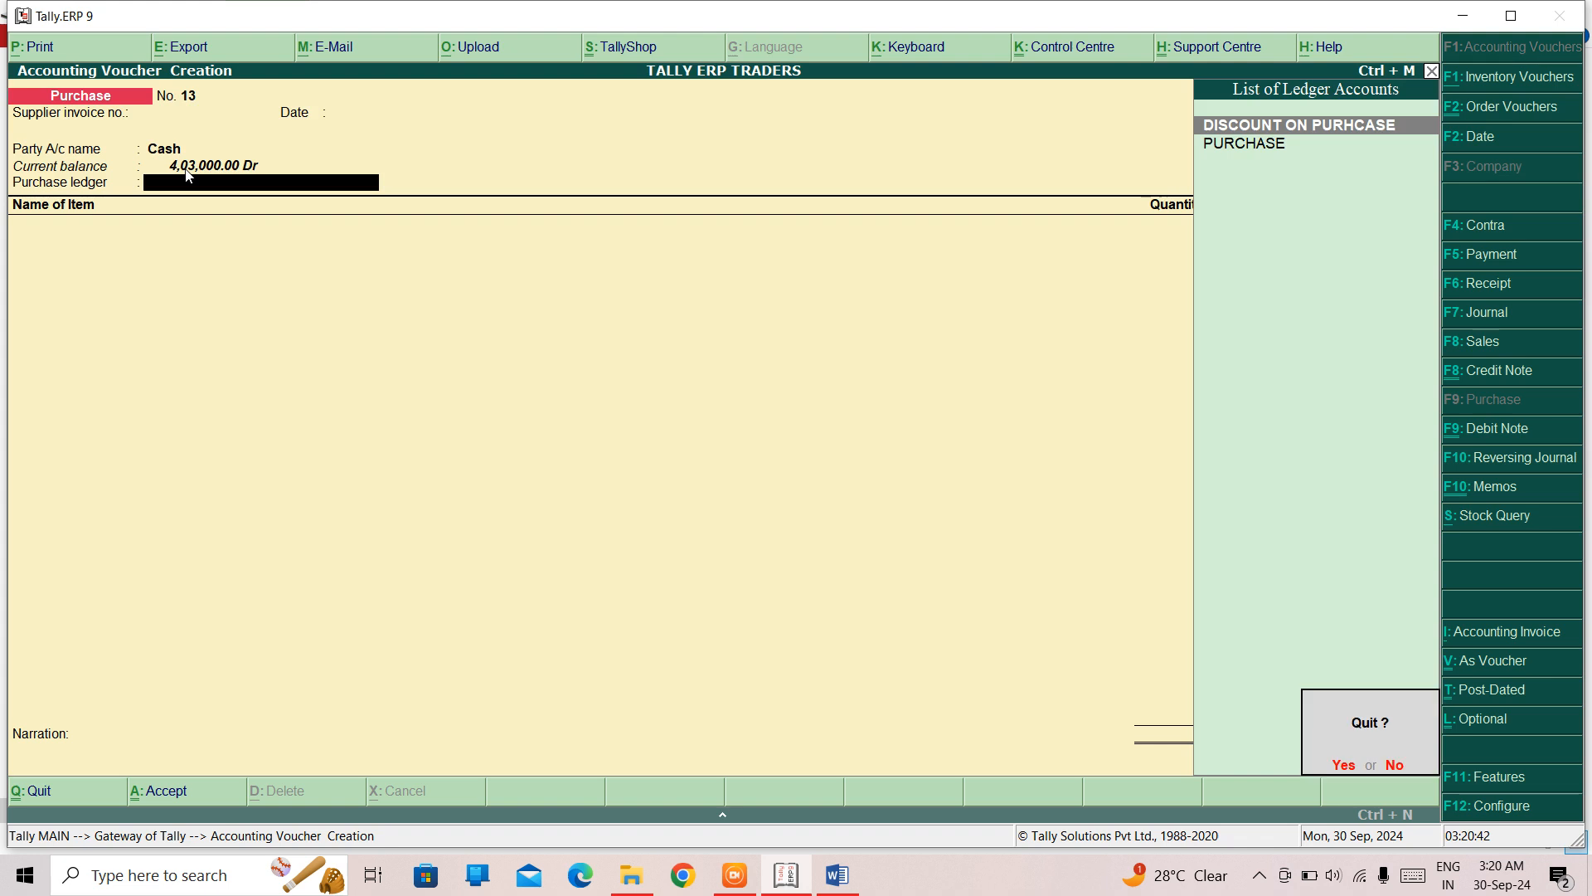
{"action": "key", "text": "y"}
- Go back to the Day Book report
{"action": "key", "text": "Down"}
{"action": "key", "text": "Down"}
{"action": "key", "text": "Down"}
{"action": "key", "text": "Down"}
{"action": "key", "text": "Down"}
{"action": "key", "text": "Down"}
{"action": "key", "text": "Down"}
{"action": "key", "text": "Down"}
{"action": "key", "text": "Down"}
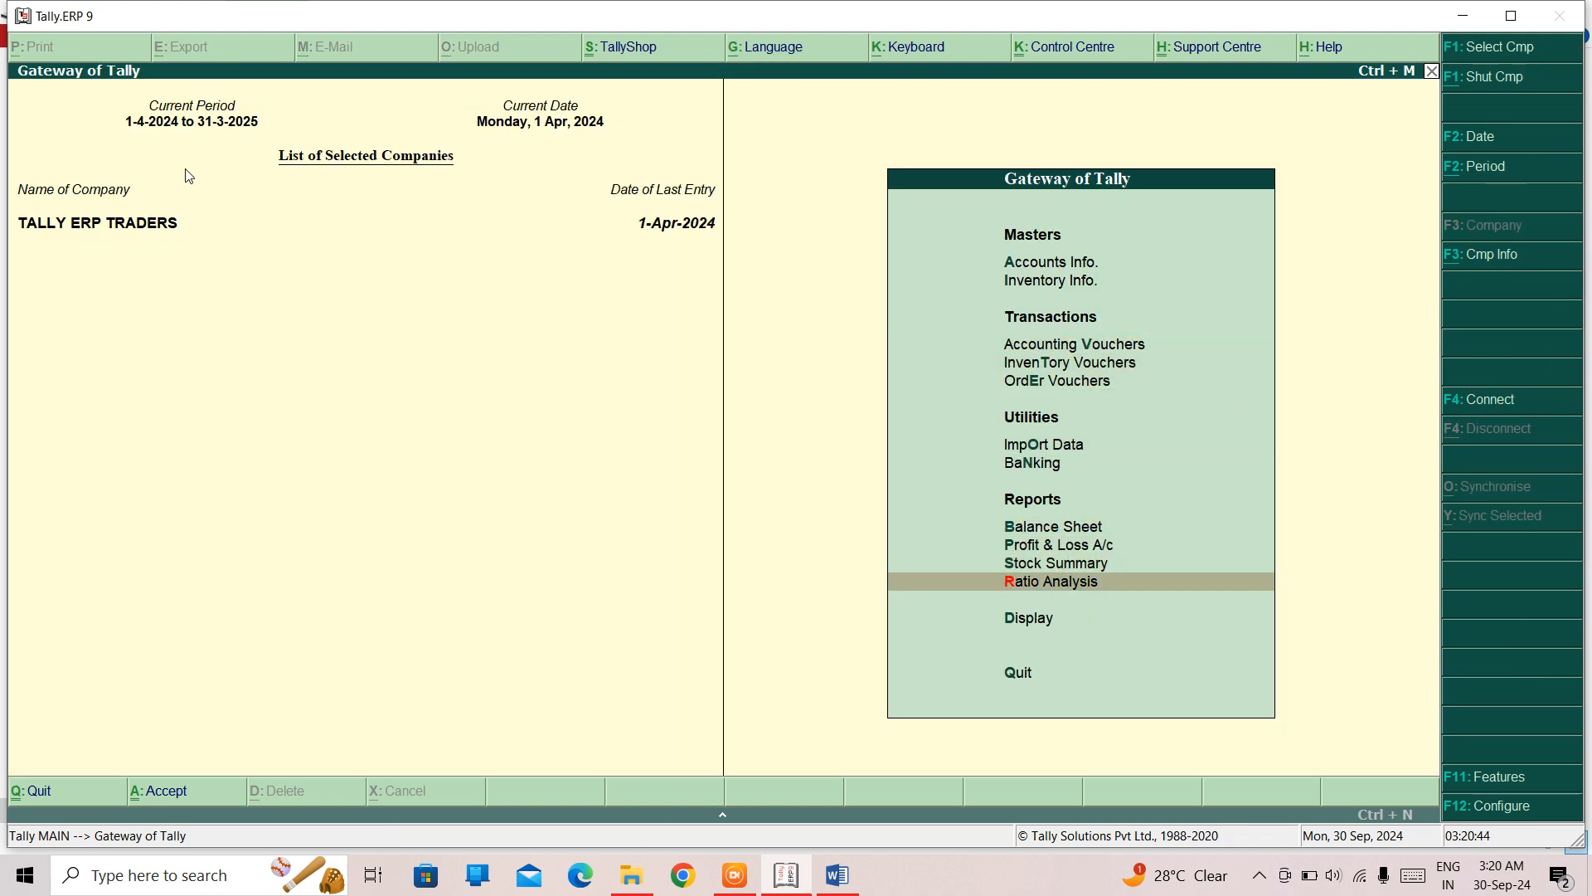
{"action": "key", "text": "Return"}
- Change the regular SALARY payment voucher no. 3 to an optional voucher, save it and leave the reports
{"action": "key", "text": "Down"}
{"action": "key", "text": "Return"}
{"action": "key", "text": "Down"}
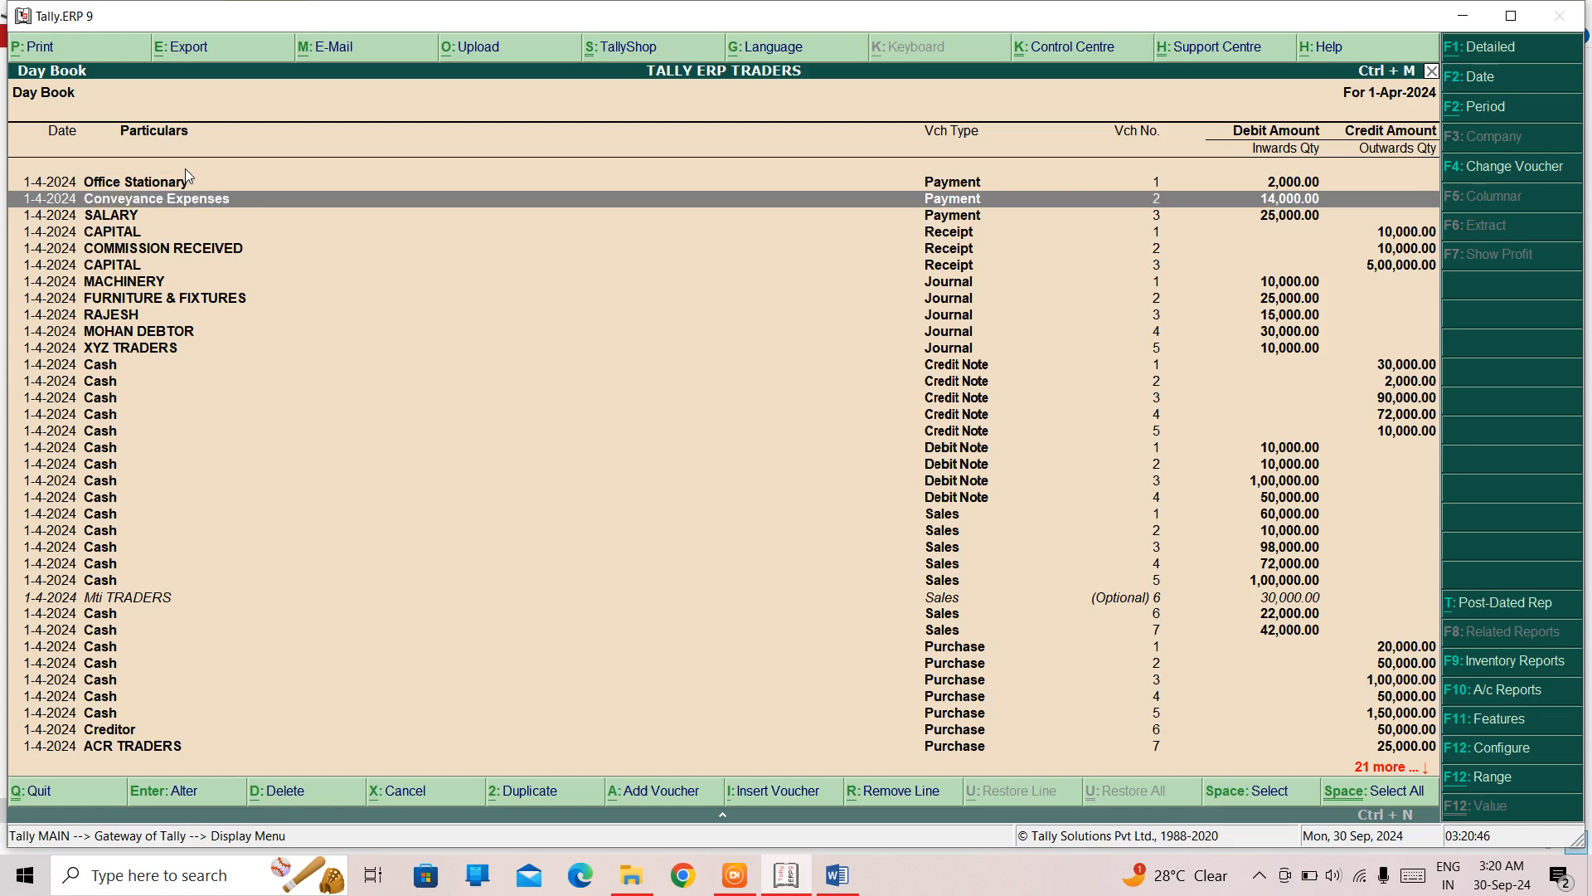
{"action": "key", "text": "Down"}
{"action": "key", "text": "Return"}
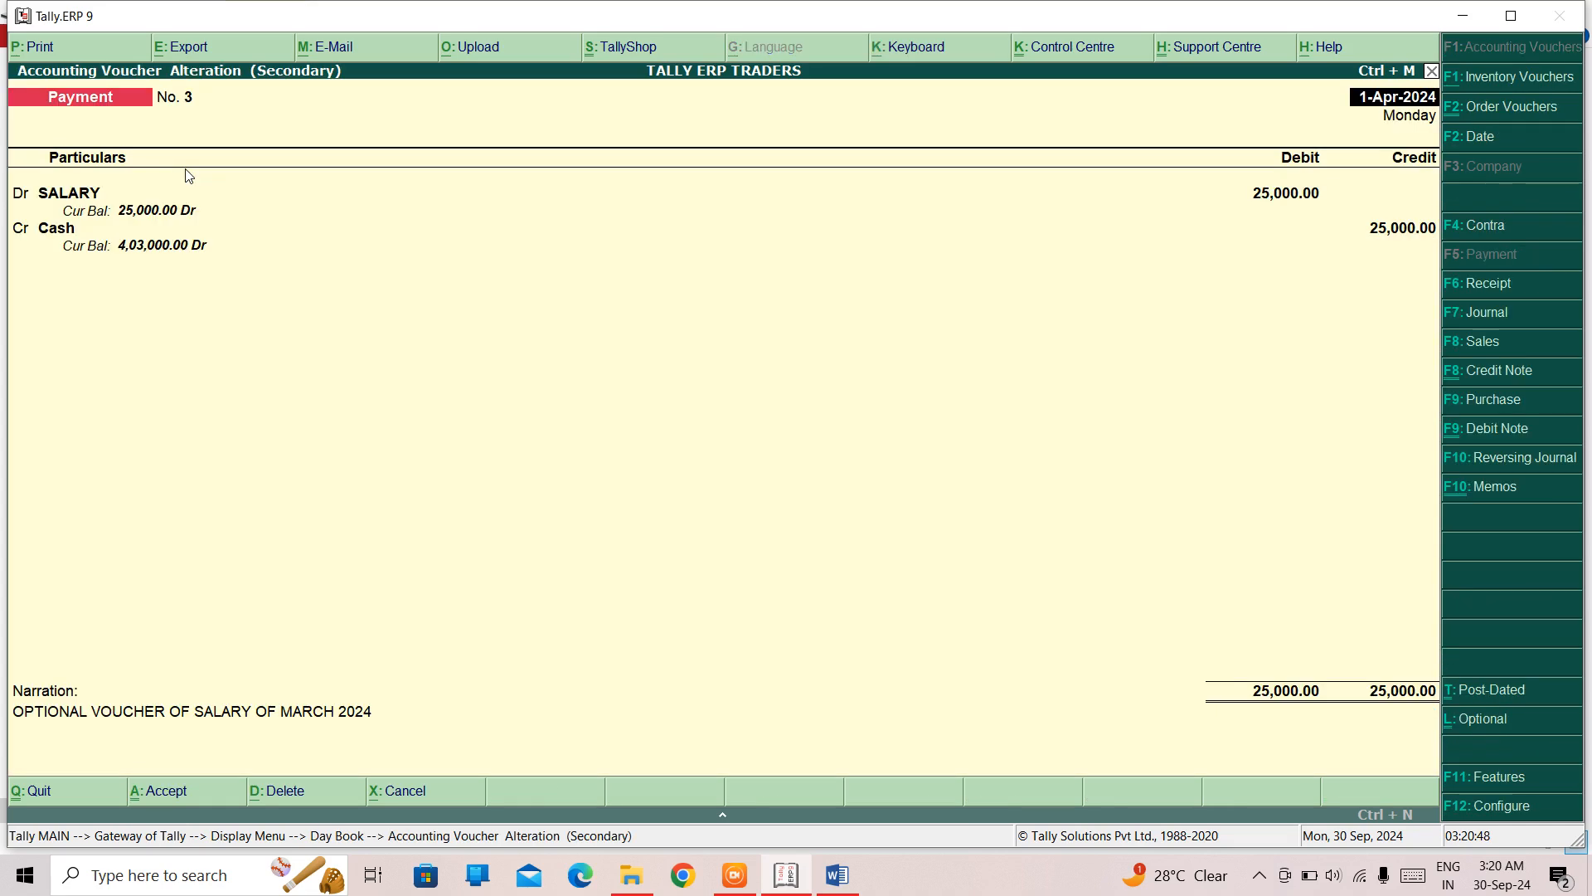
{"action": "key", "text": "ctrl+l"}
{"action": "key", "text": "ctrl+a"}
{"action": "key", "text": "Escape"}
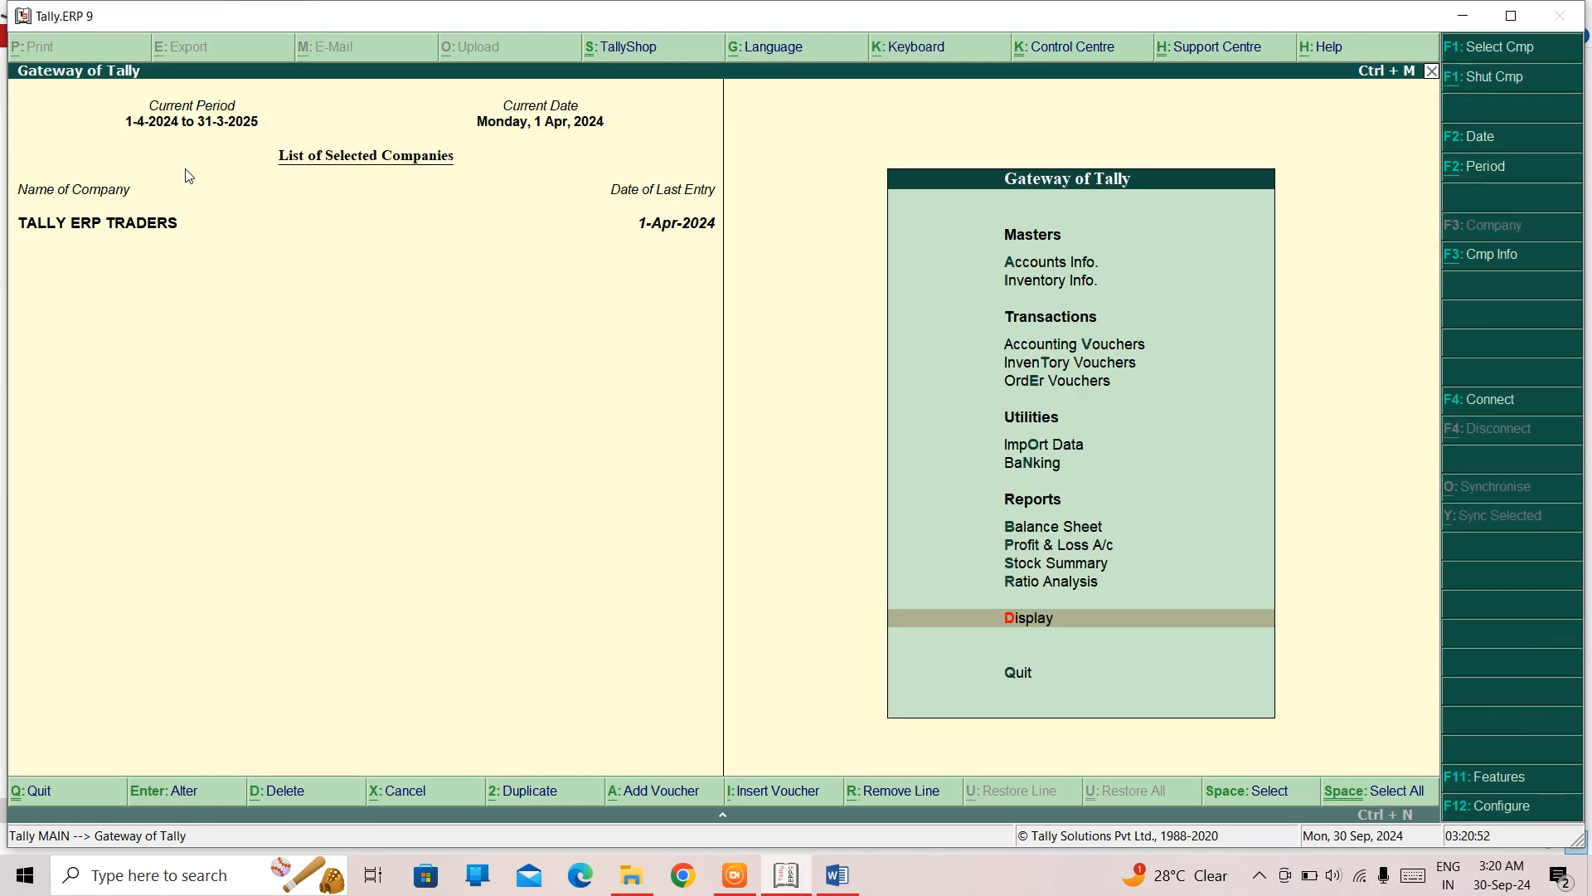
- Recheck the Cash balance through another purchase voucher with Cash as the party, and discard that voucher
{"action": "key", "text": "Up"}
{"action": "key", "text": "Up"}
{"action": "key", "text": "Up"}
{"action": "key", "text": "Up"}
{"action": "key", "text": "Up"}
{"action": "key", "text": "Up"}
{"action": "key", "text": "Up"}
{"action": "key", "text": "Up"}
{"action": "key", "text": "Up"}
{"action": "key", "text": "Return"}
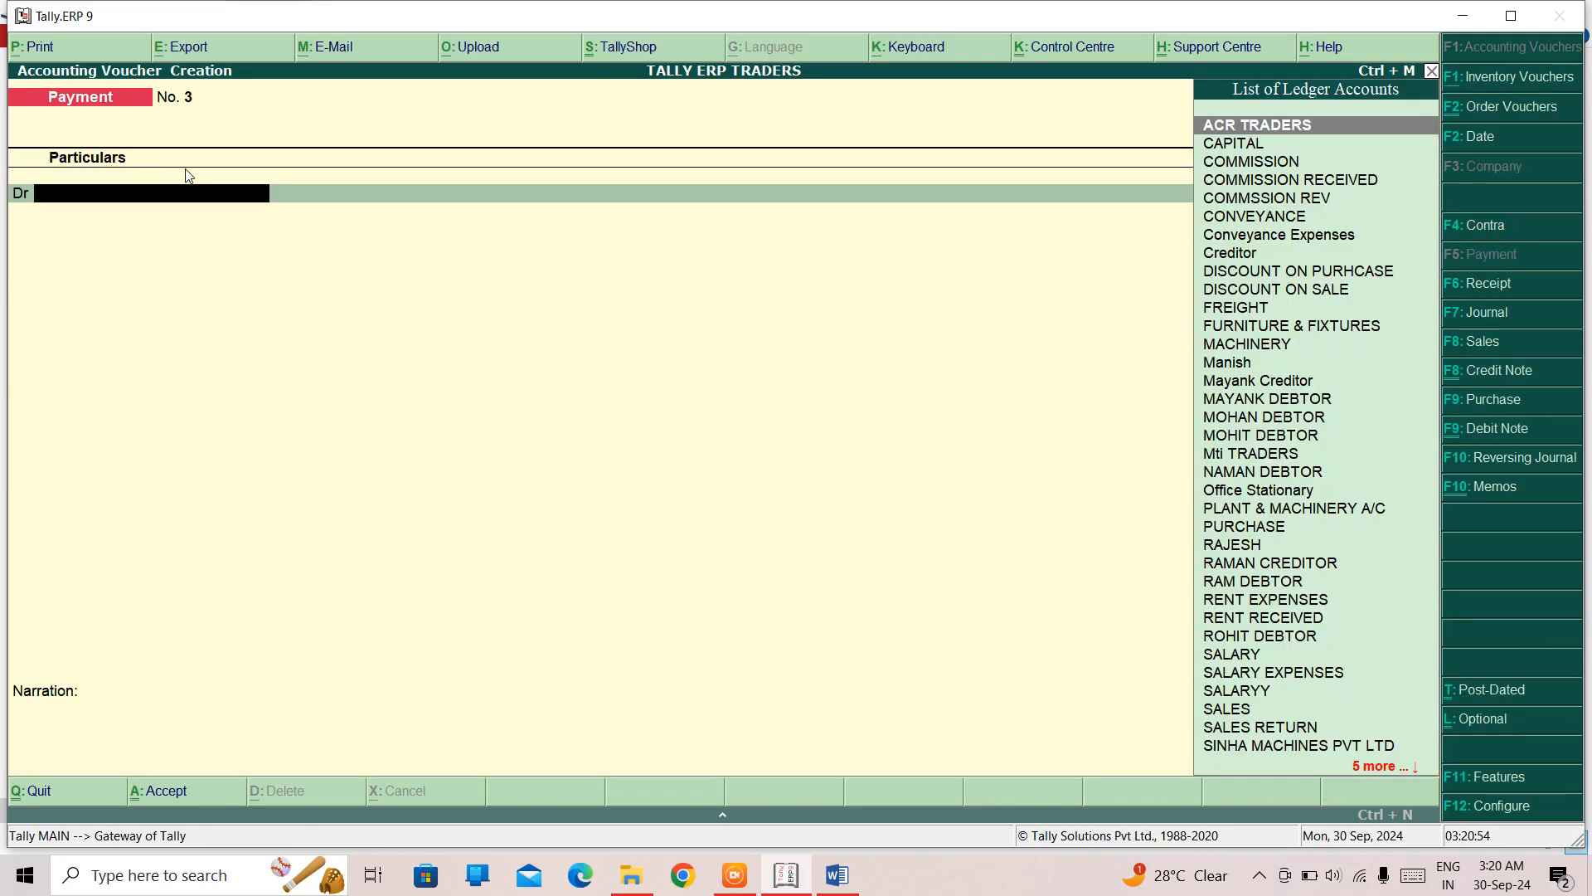
{"action": "key", "text": "F9"}
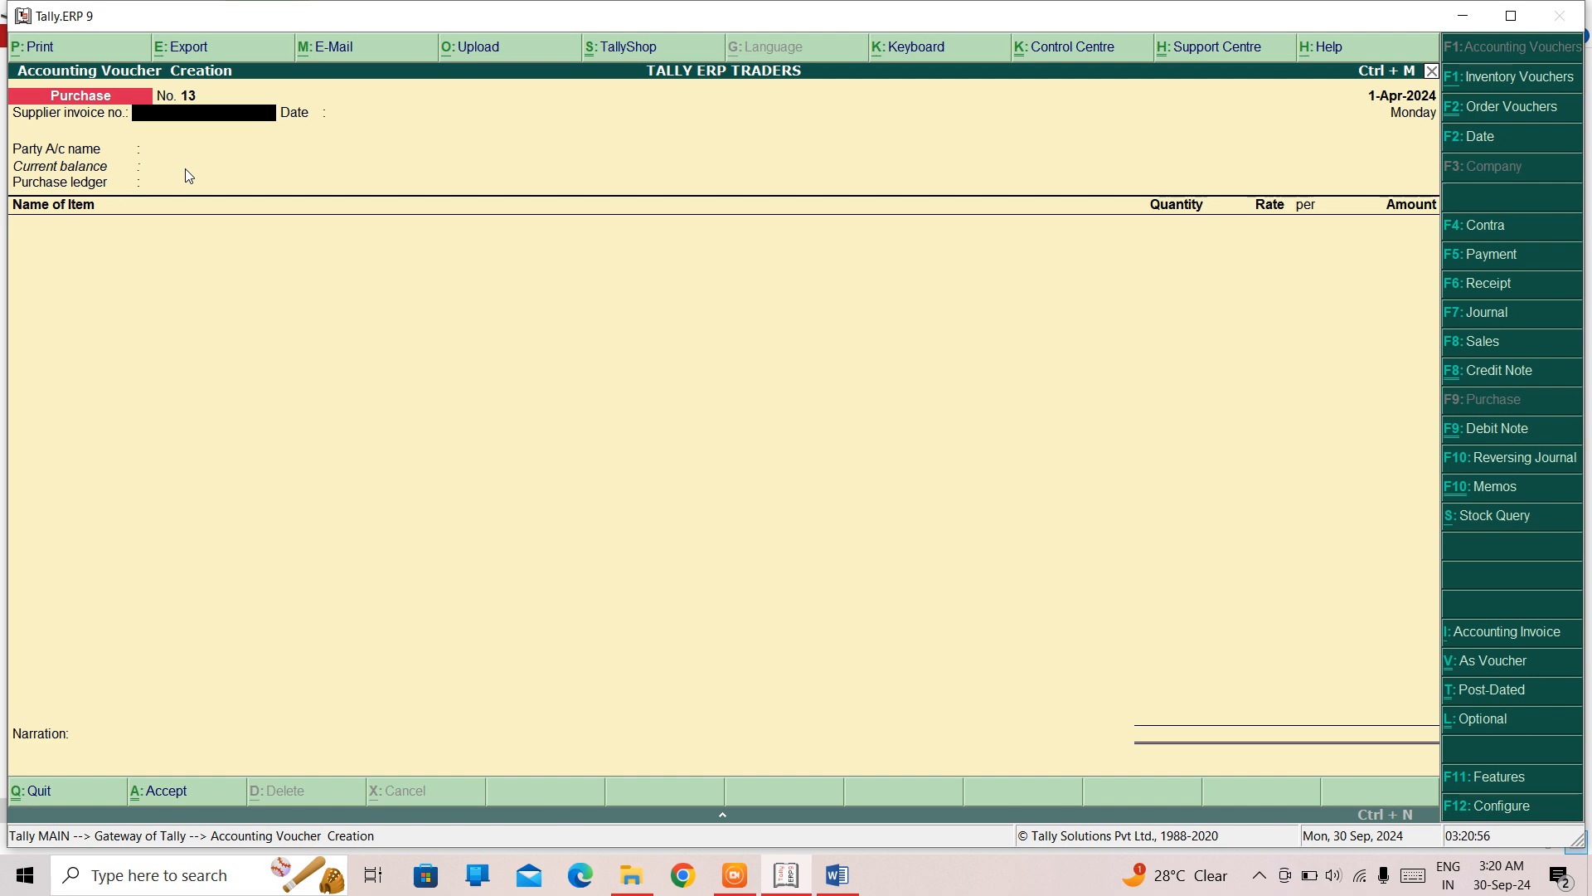
{"action": "key", "text": "Return"}
{"action": "key", "text": "Return"}
{"action": "type", "text": "cash"}
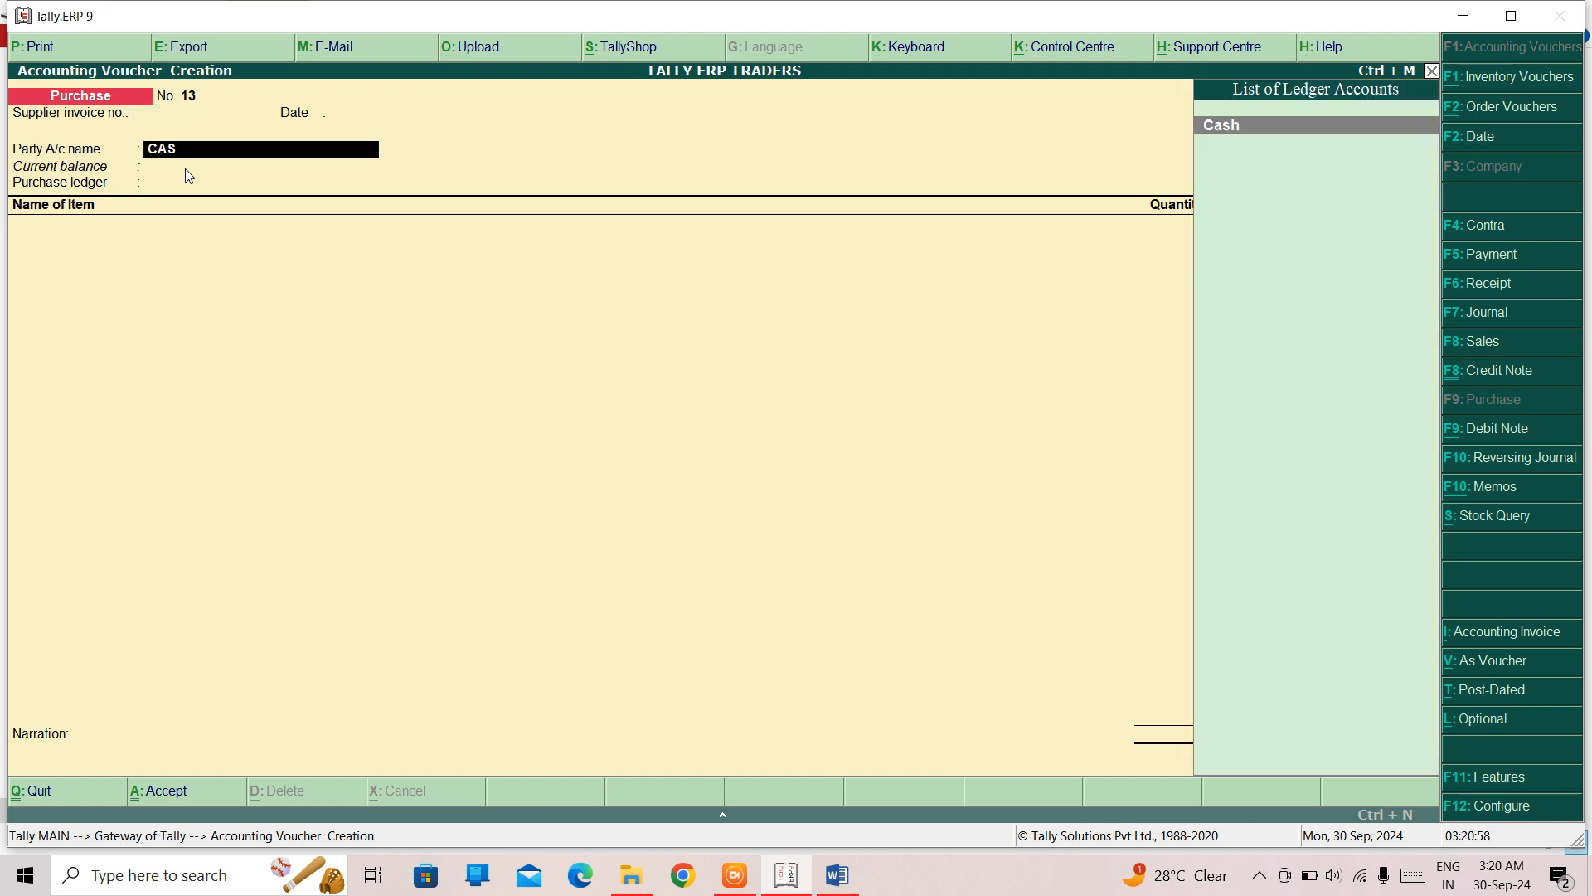
{"action": "key", "text": "Return"}
{"action": "key", "text": "ctrl+a"}
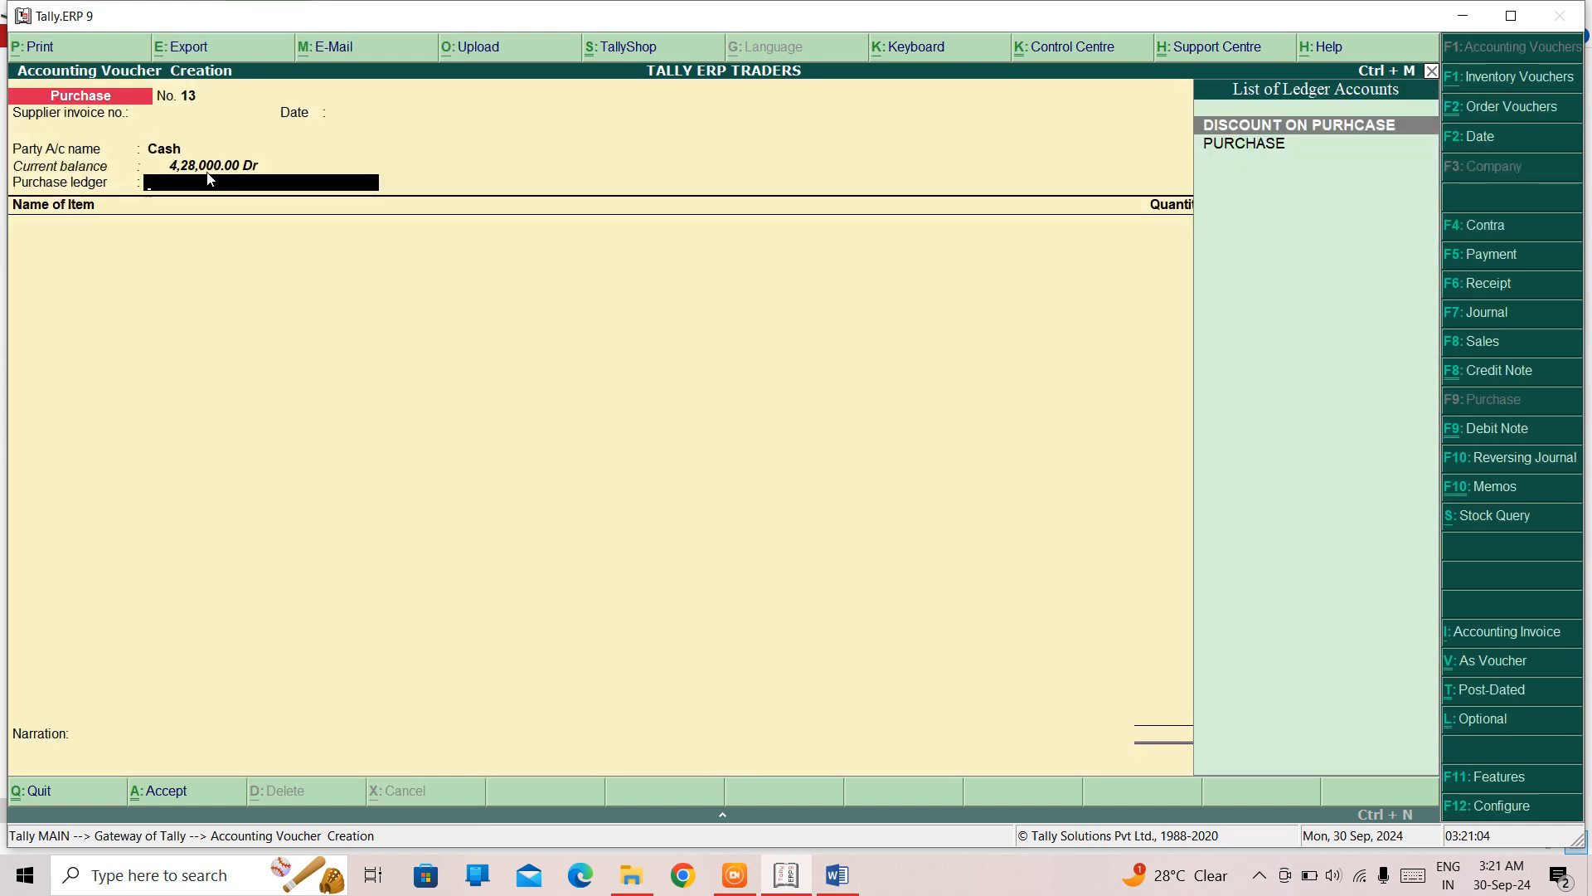
{"action": "key", "text": "Escape"}
{"action": "key", "text": "Return"}
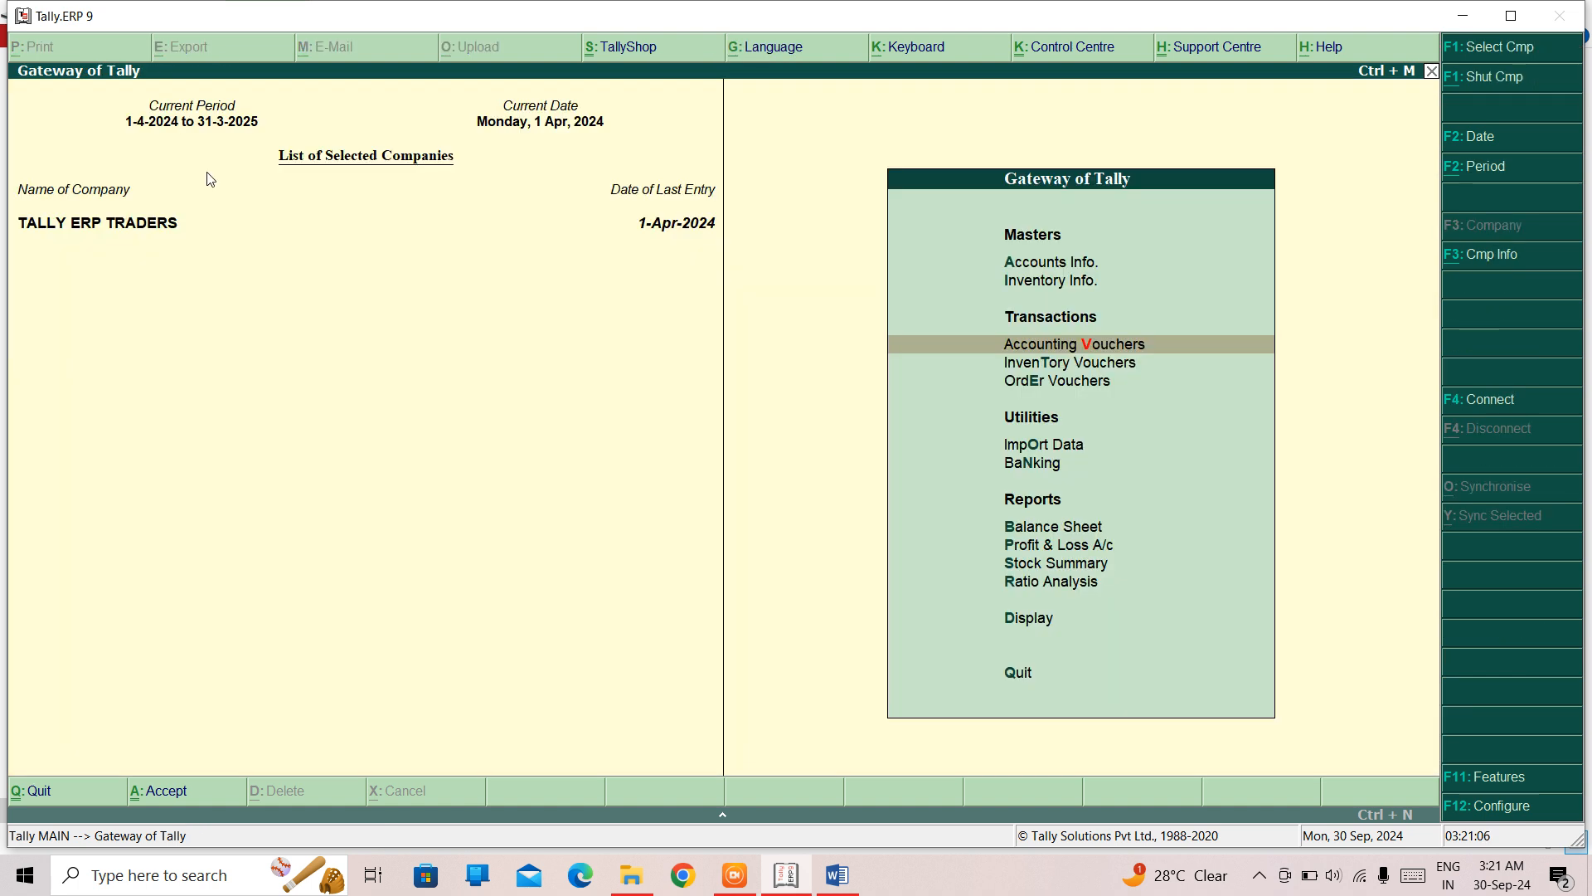